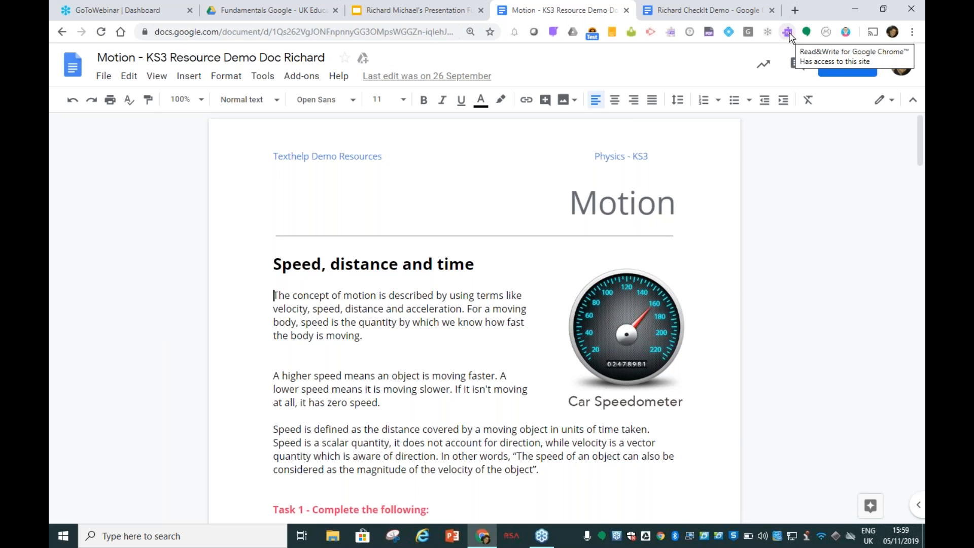
# Show the Read&Write toolbar and have the document read aloud from the "Speed, distance and time" heading
pyautogui.click(787, 33)
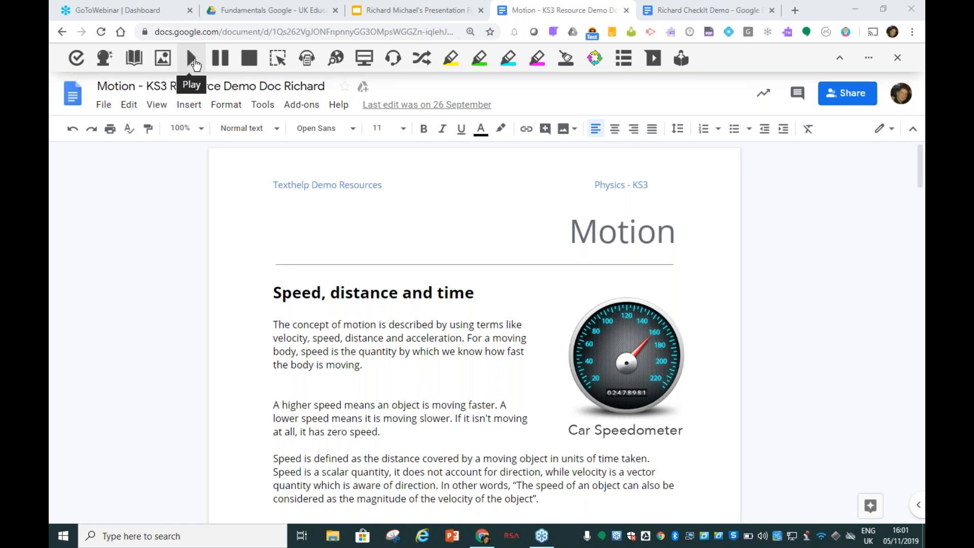
pyautogui.click(273, 292)
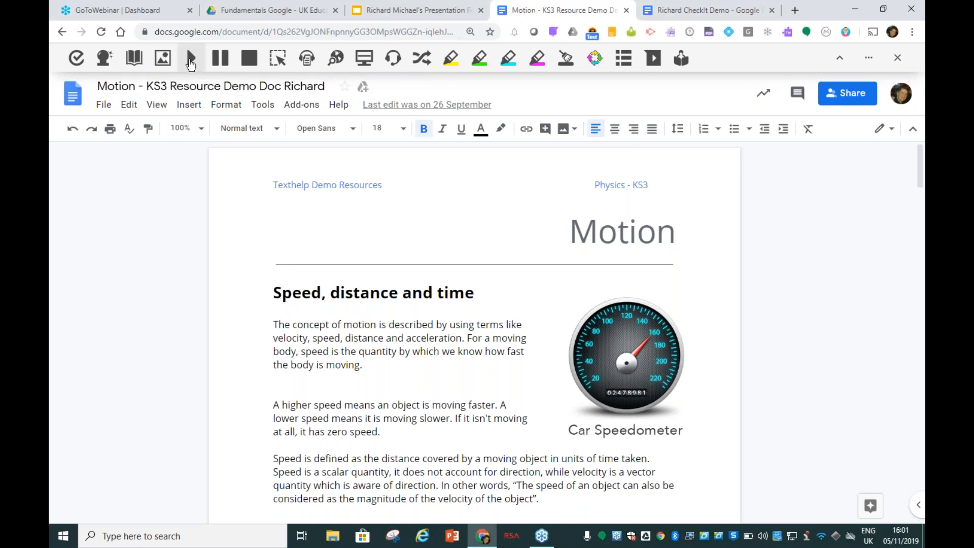
pyautogui.click(193, 65)
# Have the paragraph starting "The concept of motion" read aloud, and stop the playback
pyautogui.click(263, 326)
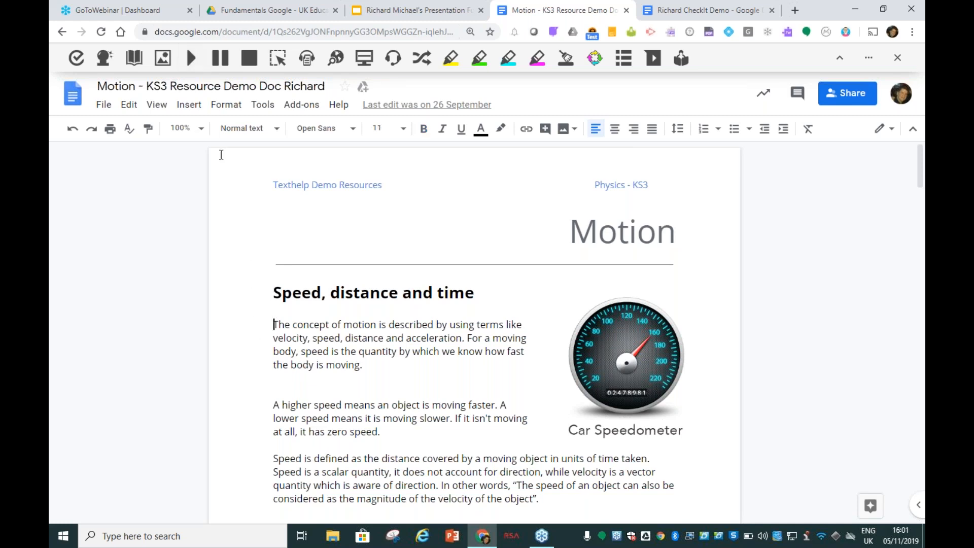
pyautogui.click(190, 58)
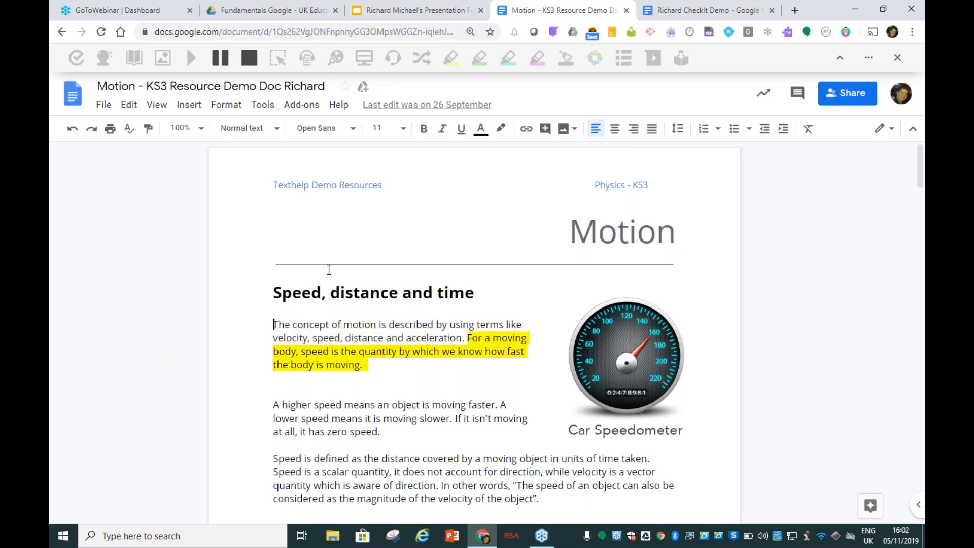
pyautogui.click(255, 61)
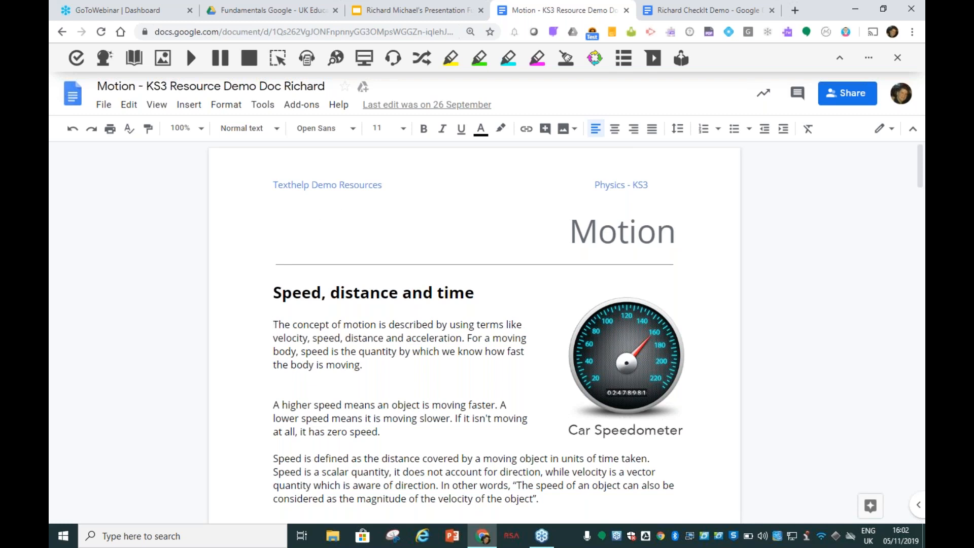
# Set the Read&Write speech voice to US English Allison in the options
pyautogui.click(869, 61)
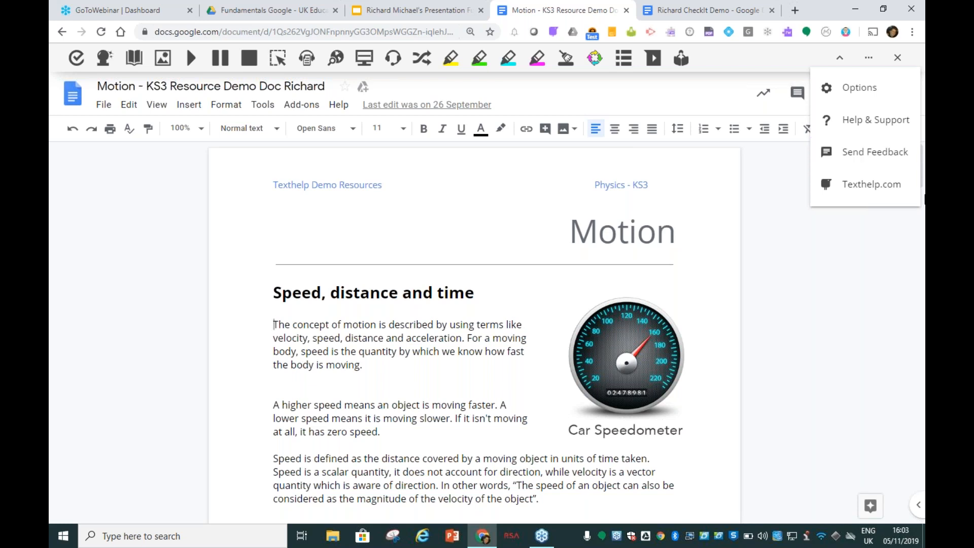
pyautogui.click(857, 89)
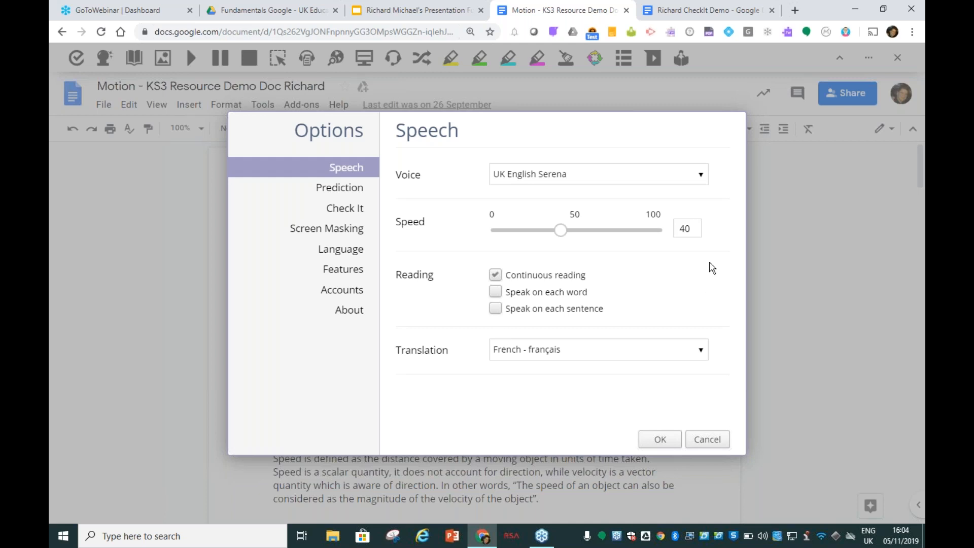
pyautogui.click(701, 174)
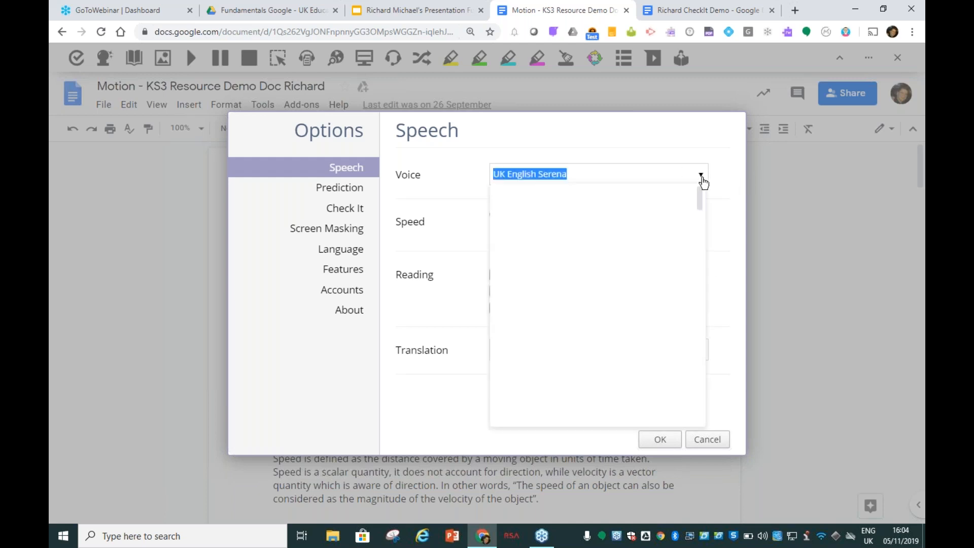
pyautogui.scroll(-3, 631, 218)
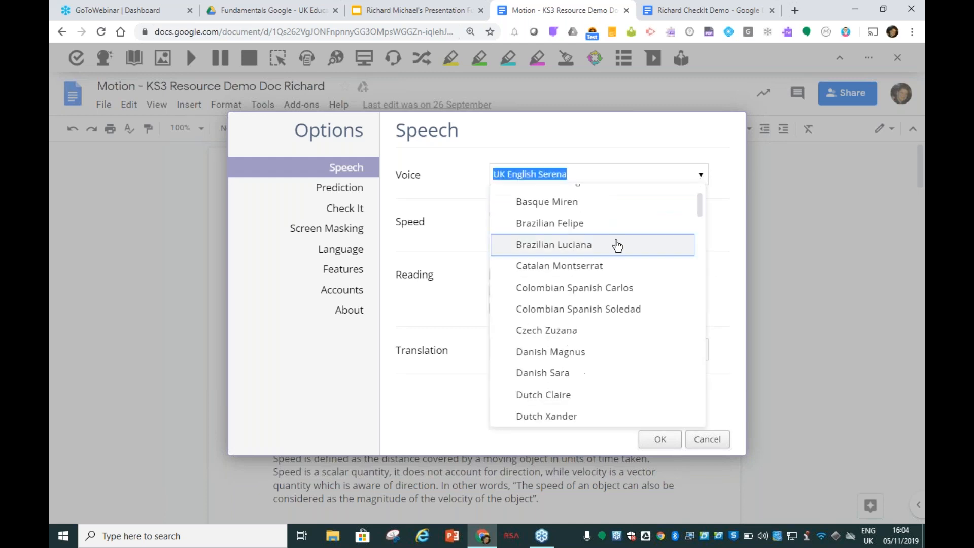
pyautogui.scroll(-5, 629, 232)
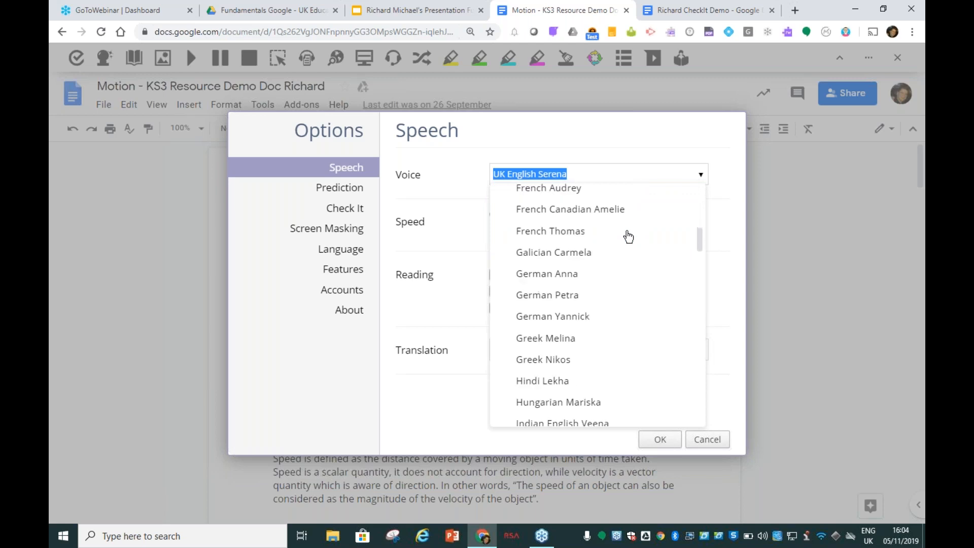
pyautogui.scroll(-5, 629, 239)
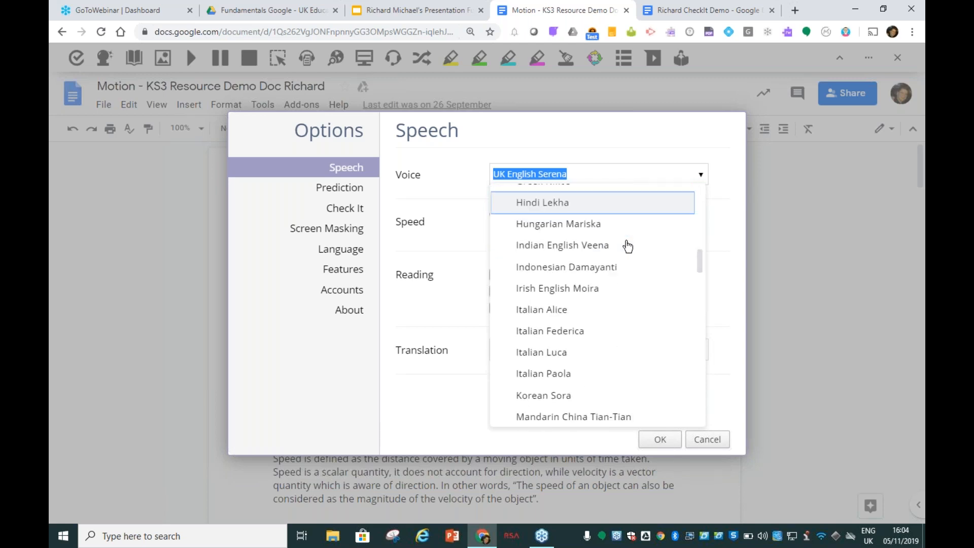
pyautogui.scroll(-6, 628, 246)
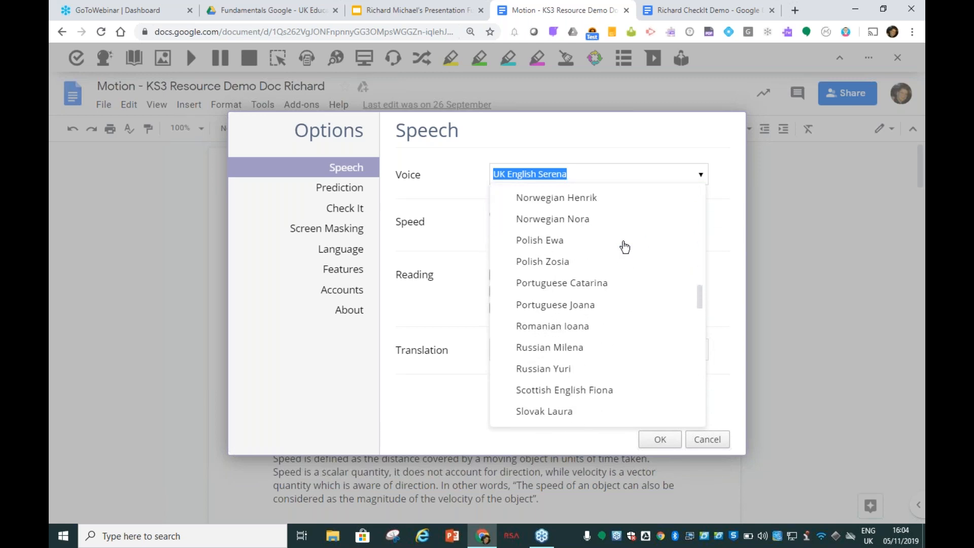
pyautogui.scroll(-5, 624, 245)
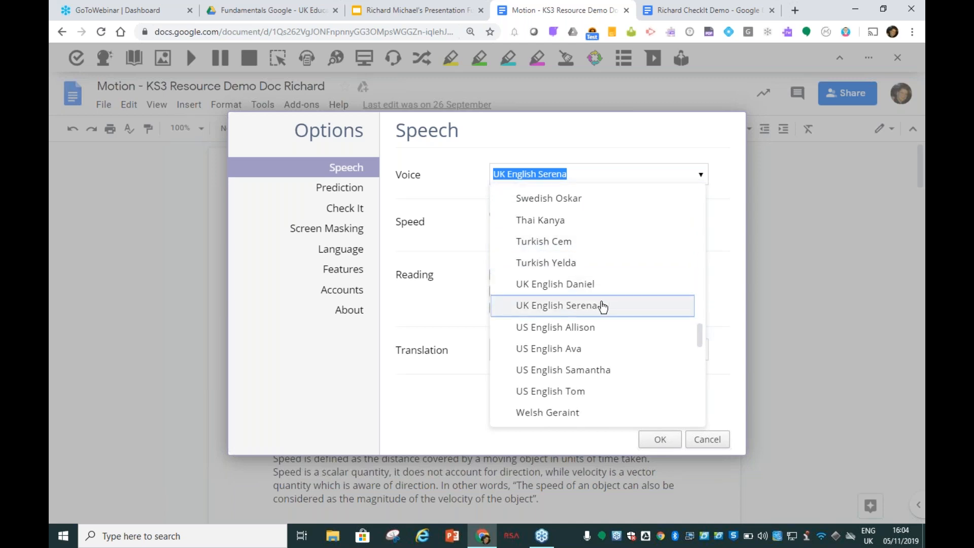
pyautogui.click(597, 329)
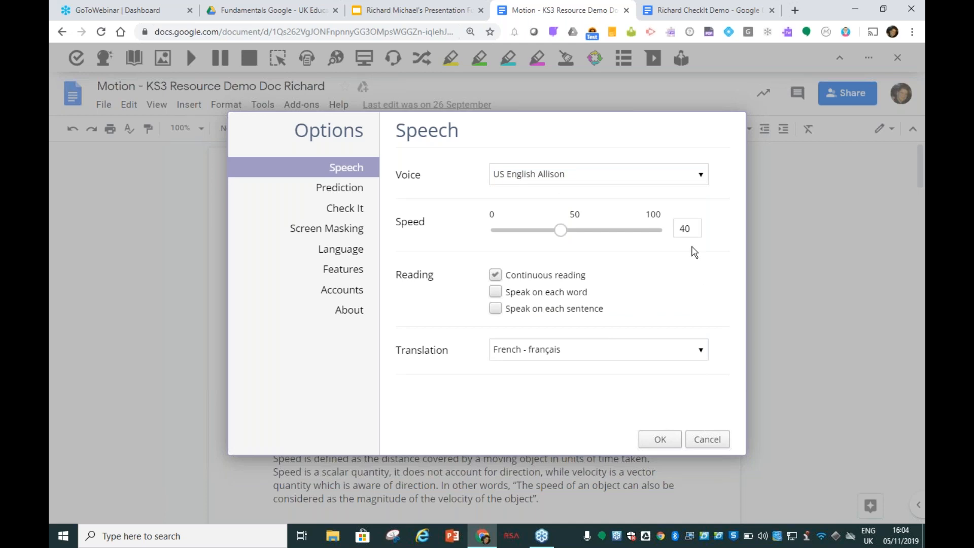
# Look through the other language voices available for speech and close the list without choosing another
pyautogui.click(700, 174)
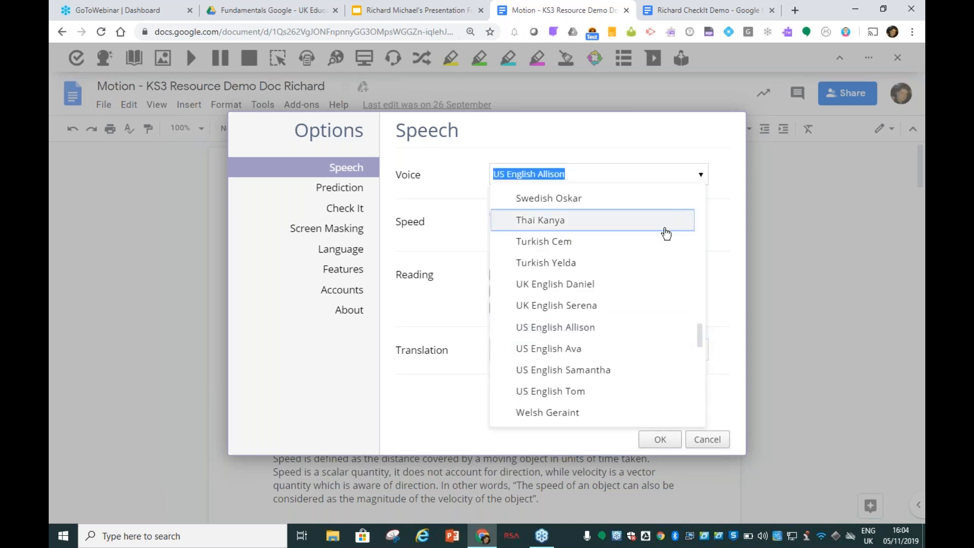
pyautogui.scroll(5, 665, 233)
pyautogui.scroll(6, 607, 231)
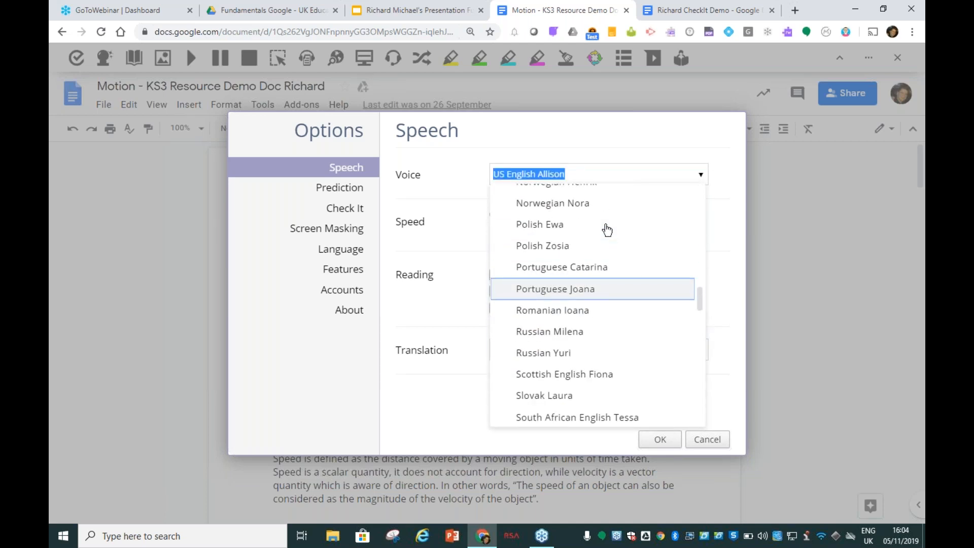
pyautogui.scroll(5, 606, 230)
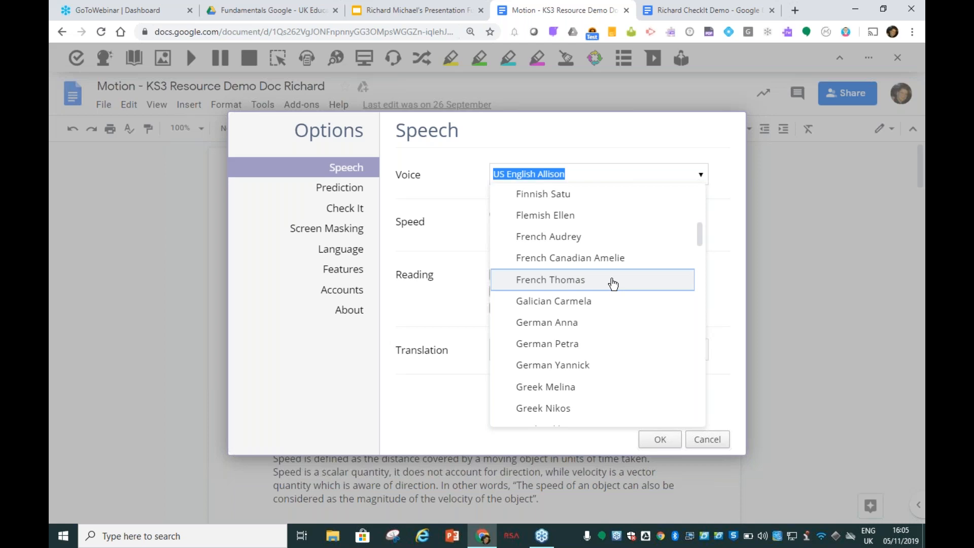
pyautogui.scroll(1, 593, 267)
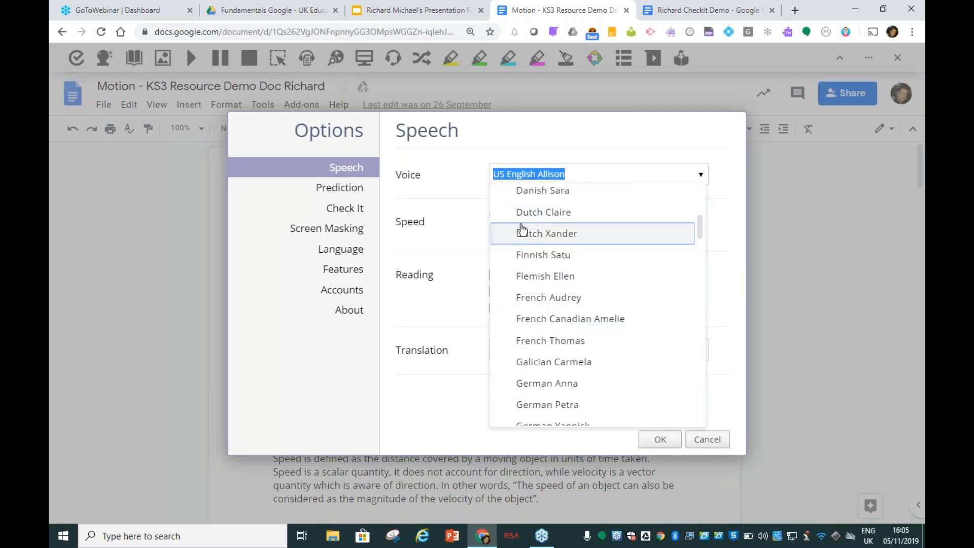
pyautogui.click(599, 133)
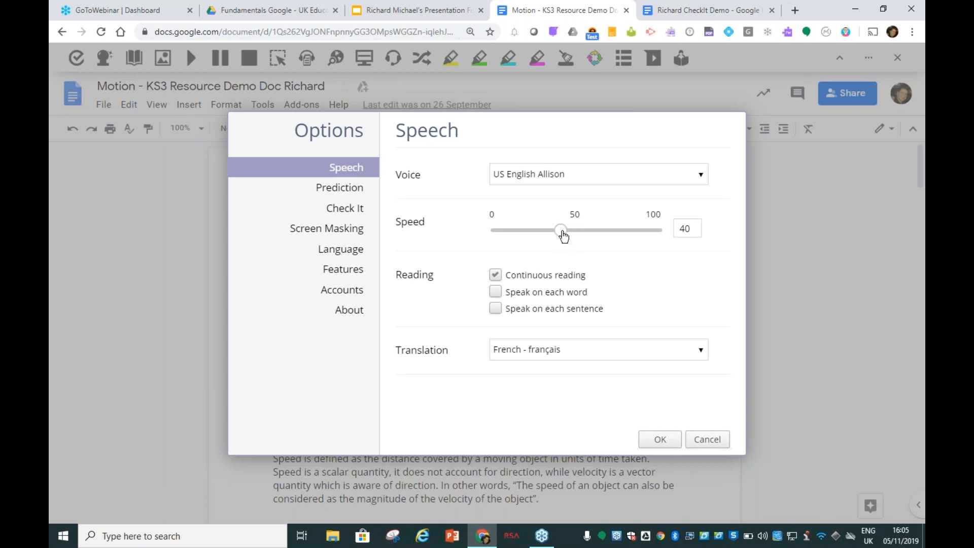
# Review the speech speed control and look through the available translation languages without changing the selection
pyautogui.moveTo(563, 233)
pyautogui.mouseDown()
pyautogui.moveTo(574, 232)
pyautogui.moveTo(562, 233)
pyautogui.mouseUp()
pyautogui.click(699, 350)
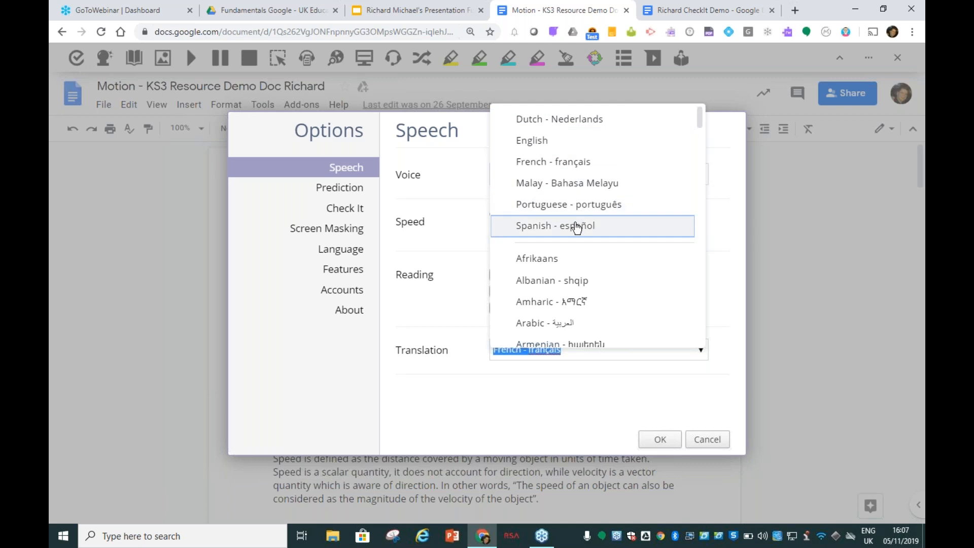
pyautogui.scroll(-2, 574, 227)
pyautogui.scroll(-15, 576, 231)
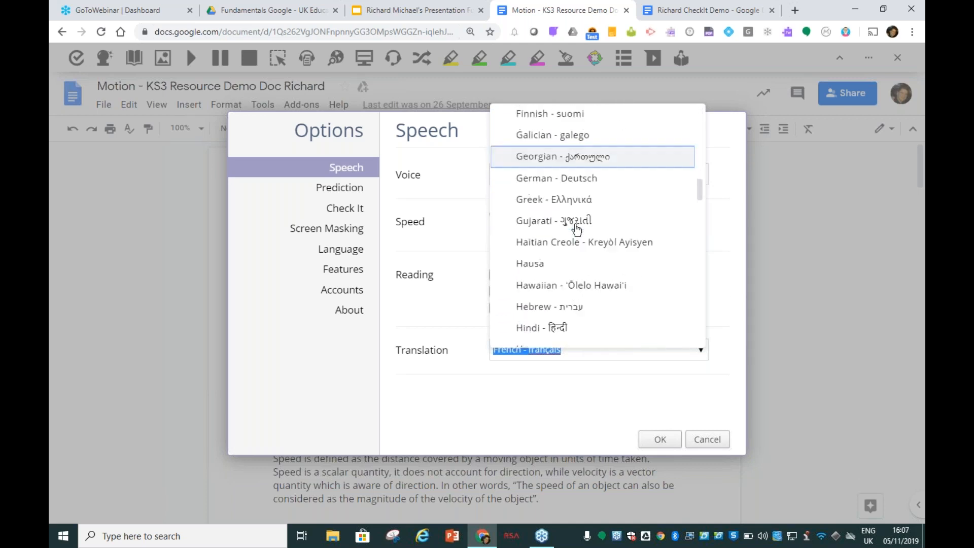
pyautogui.scroll(-15, 576, 230)
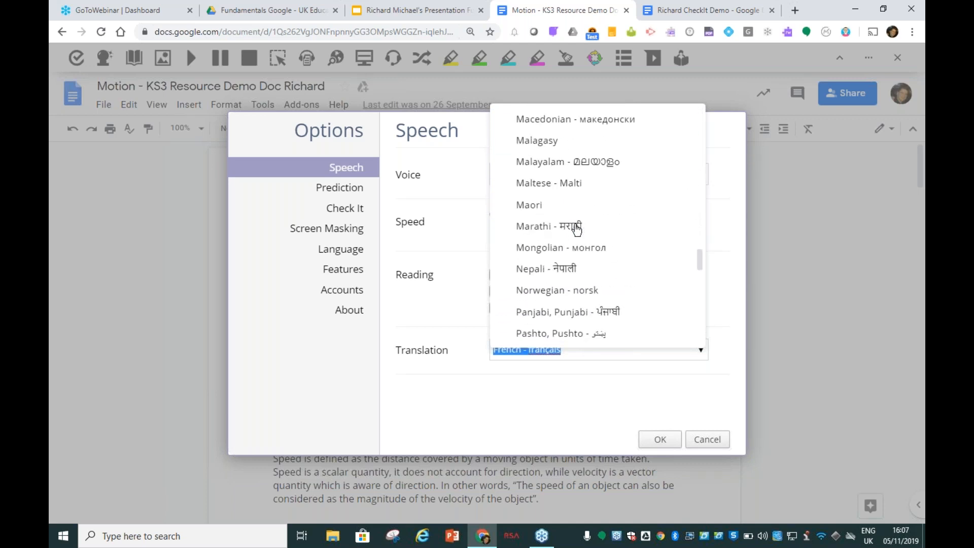
pyautogui.scroll(-8, 577, 229)
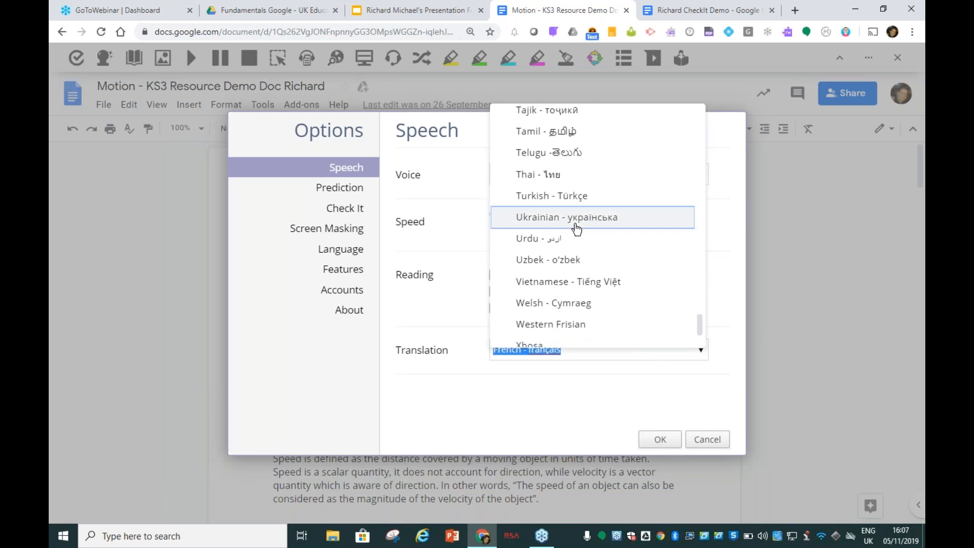
pyautogui.scroll(20, 576, 234)
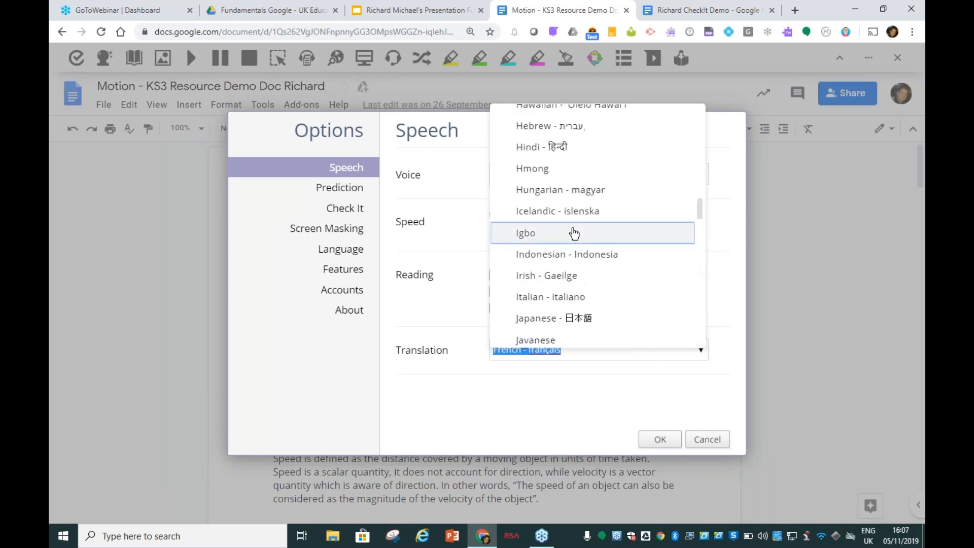
pyautogui.scroll(6, 575, 233)
pyautogui.click(597, 414)
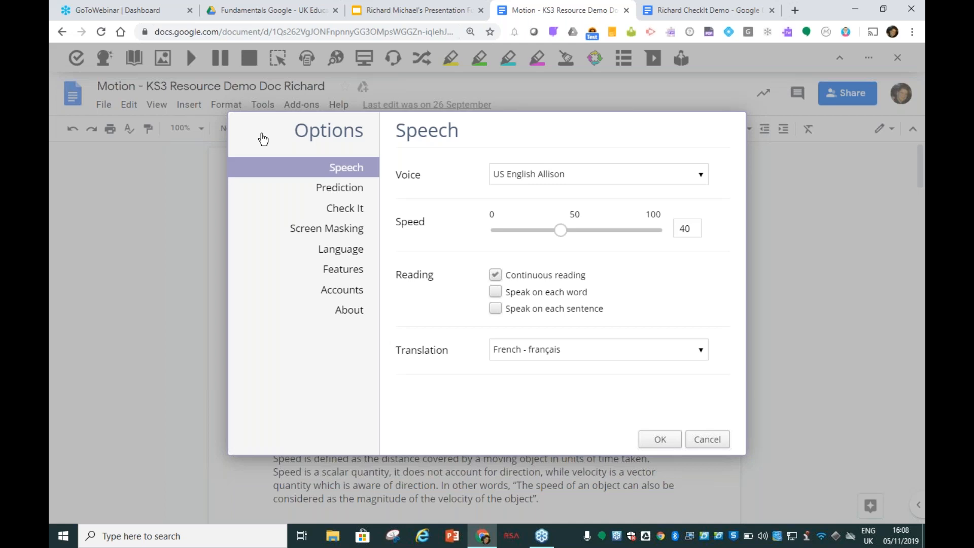
# Switch the Check It and Prediction toolbar features off and back on
pyautogui.click(339, 278)
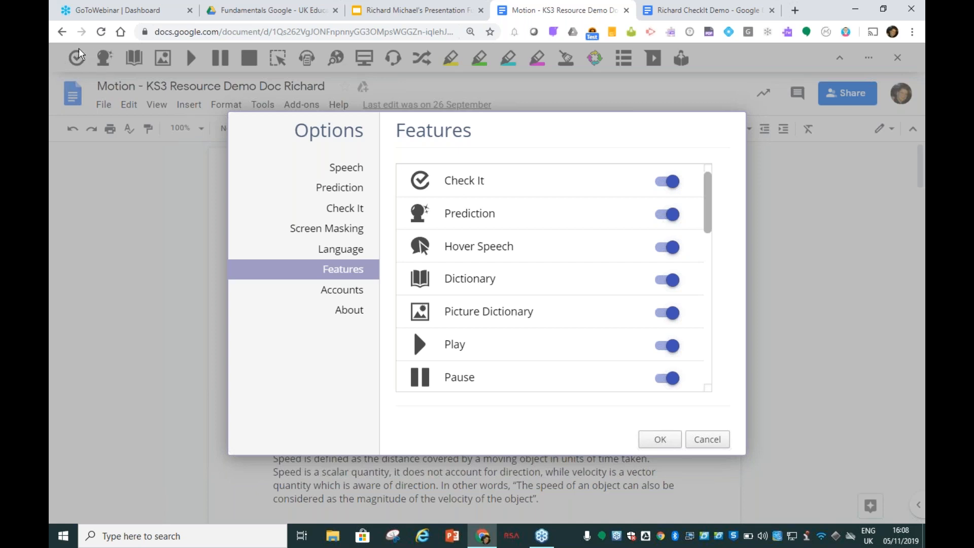
pyautogui.click(670, 185)
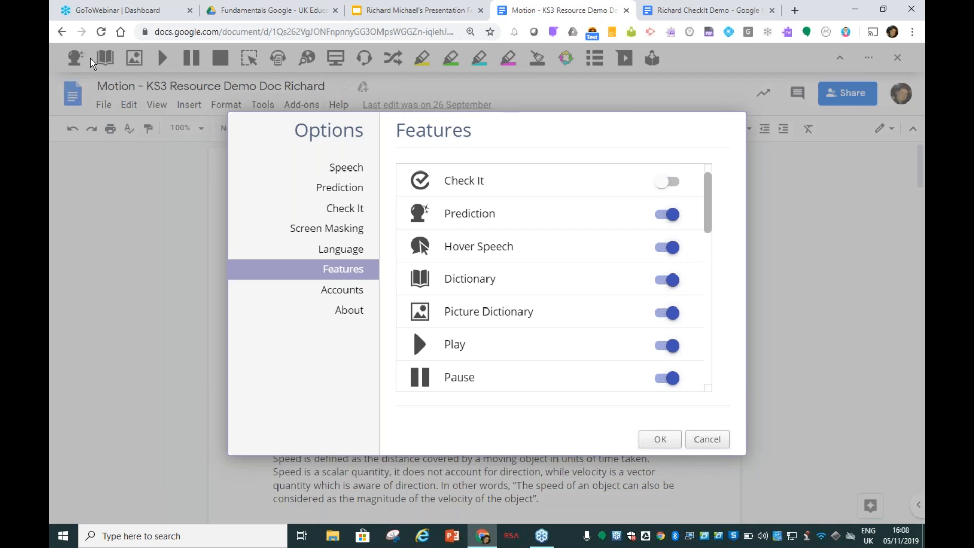
pyautogui.click(671, 215)
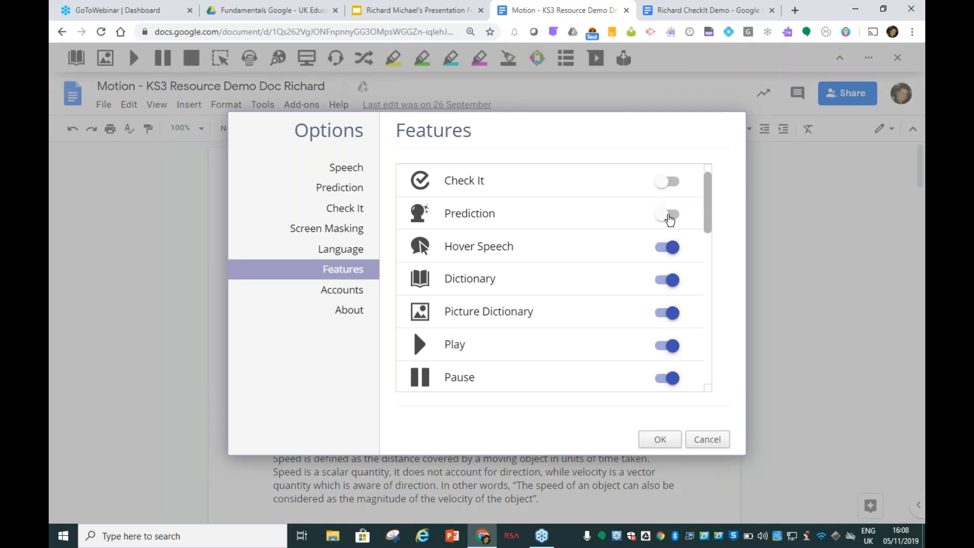
pyautogui.click(670, 218)
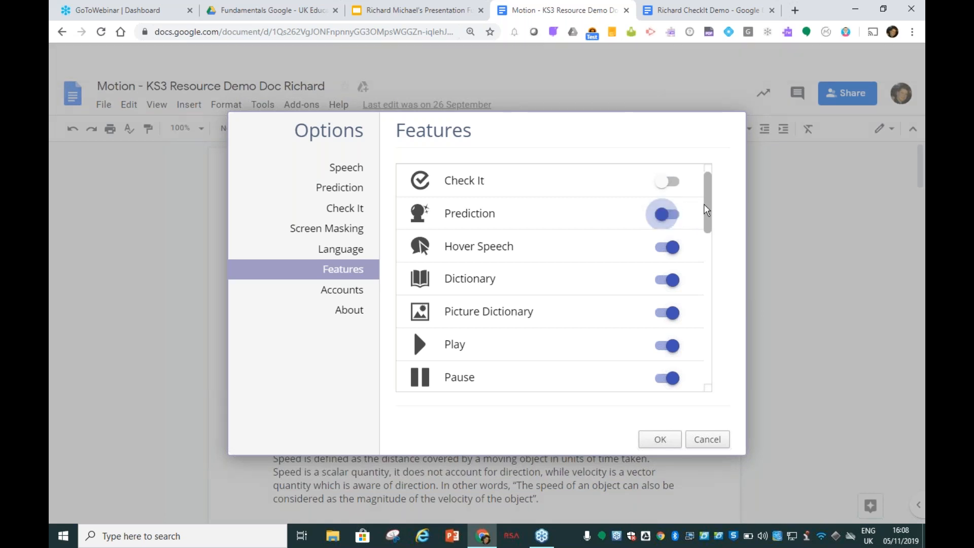
pyautogui.click(666, 184)
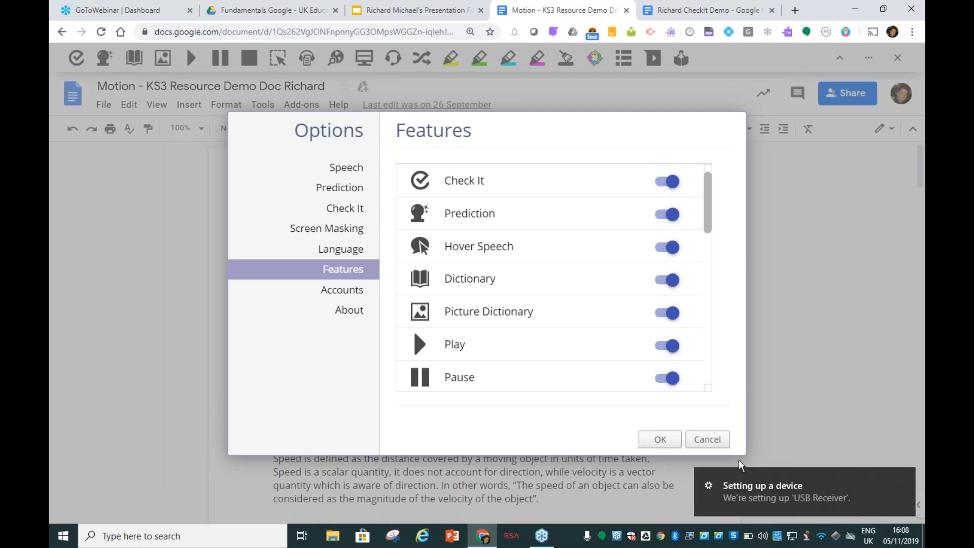
# Save the Read&Write options and have the paragraph starting "A higher speed" read aloud
pyautogui.click(661, 441)
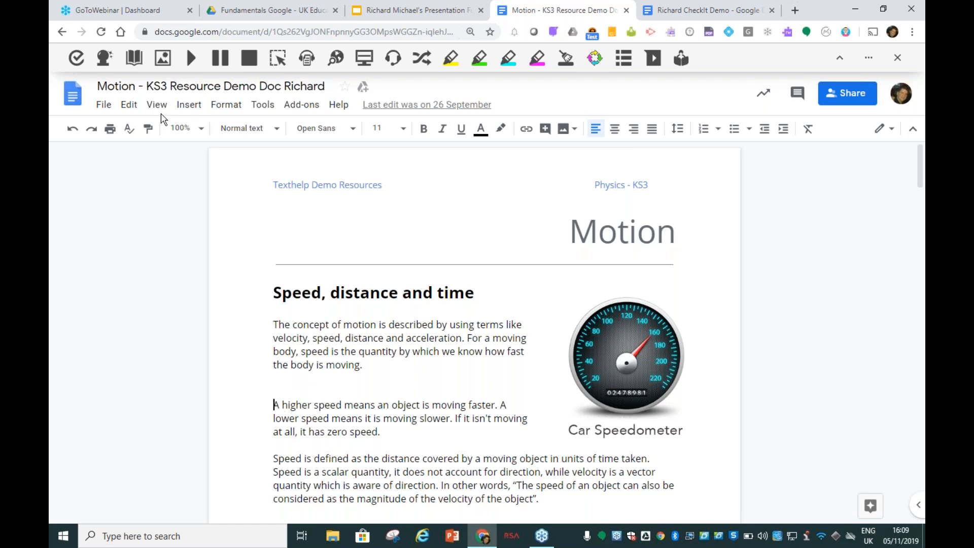
pyautogui.click(191, 58)
# Try to select the "Car Speedometer" caption text inside the speedometer image
pyautogui.click(596, 432)
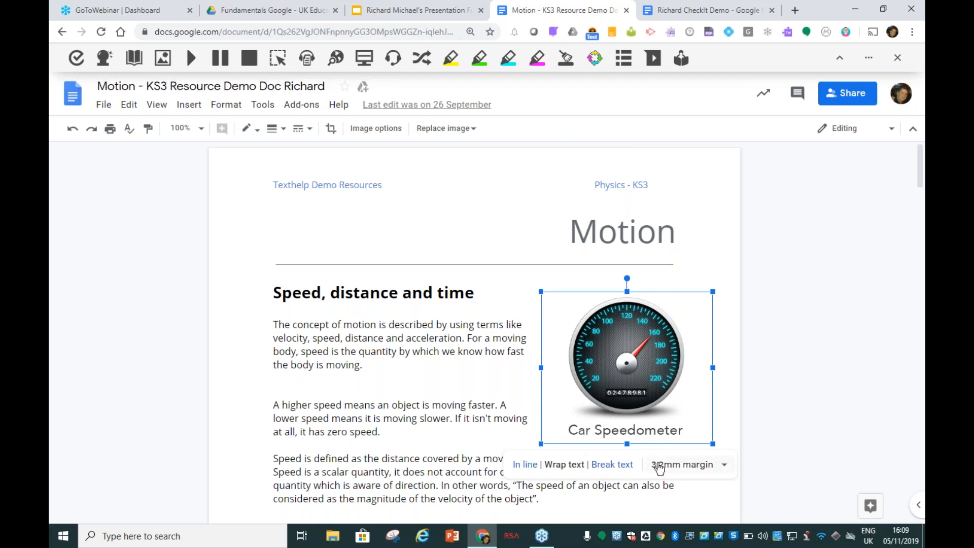
pyautogui.doubleClick(653, 336)
pyautogui.click(726, 348)
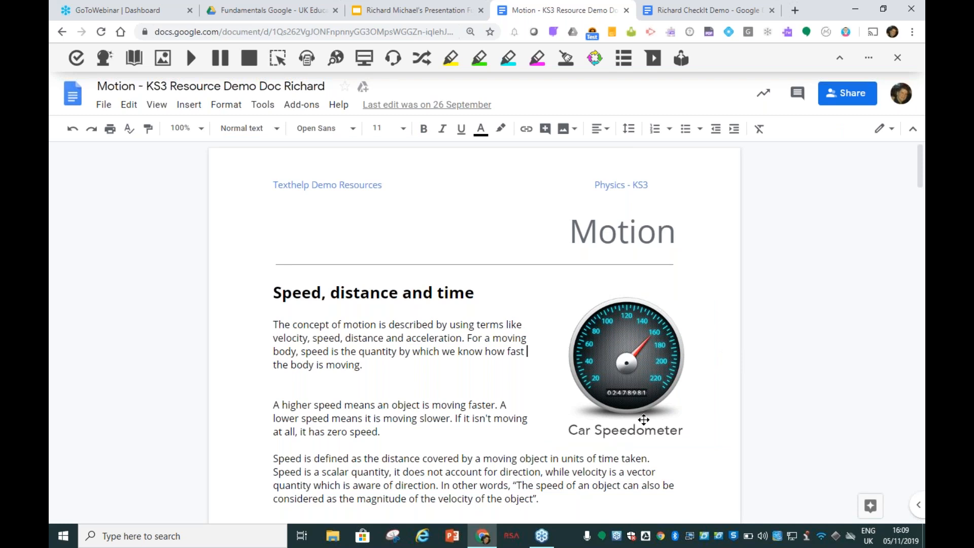
pyautogui.click(592, 432)
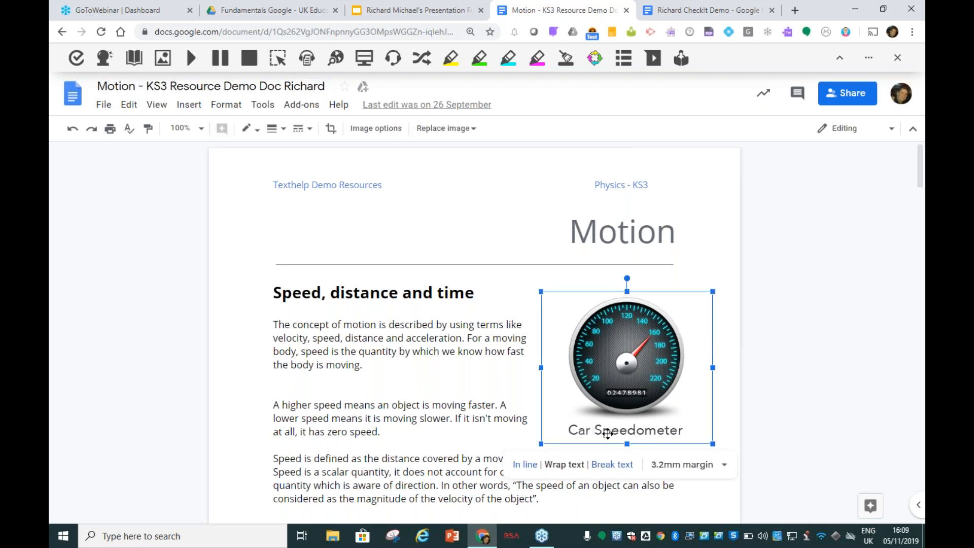
pyautogui.doubleClick(611, 432)
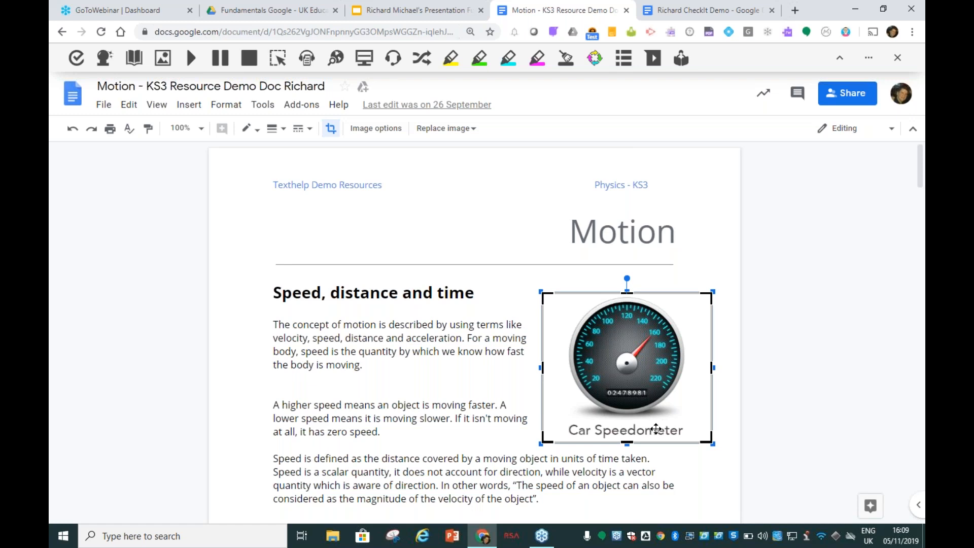
# Capture the "Car Speedometer" caption in the speedometer image with the screenshot reader, have it read aloud, and dismiss the capture
pyautogui.click(653, 472)
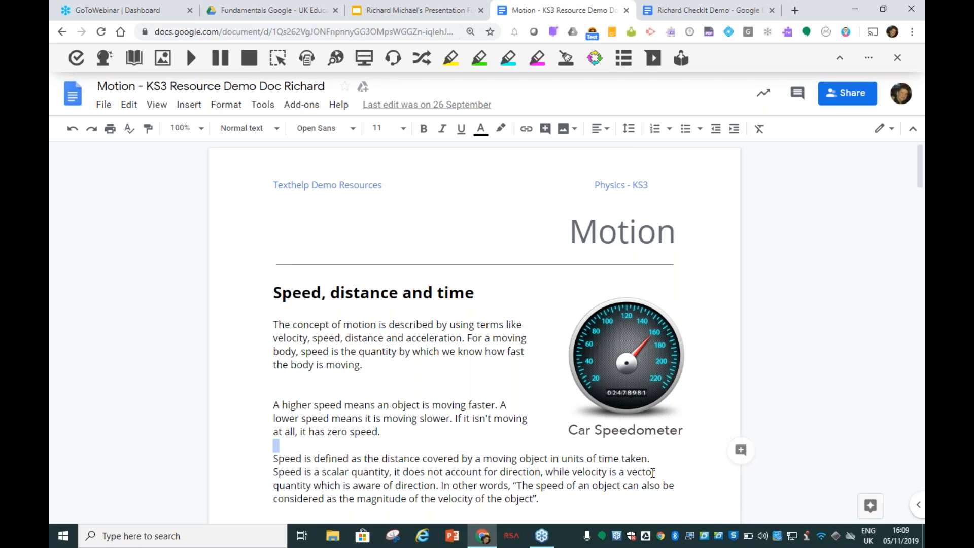
pyautogui.click(283, 65)
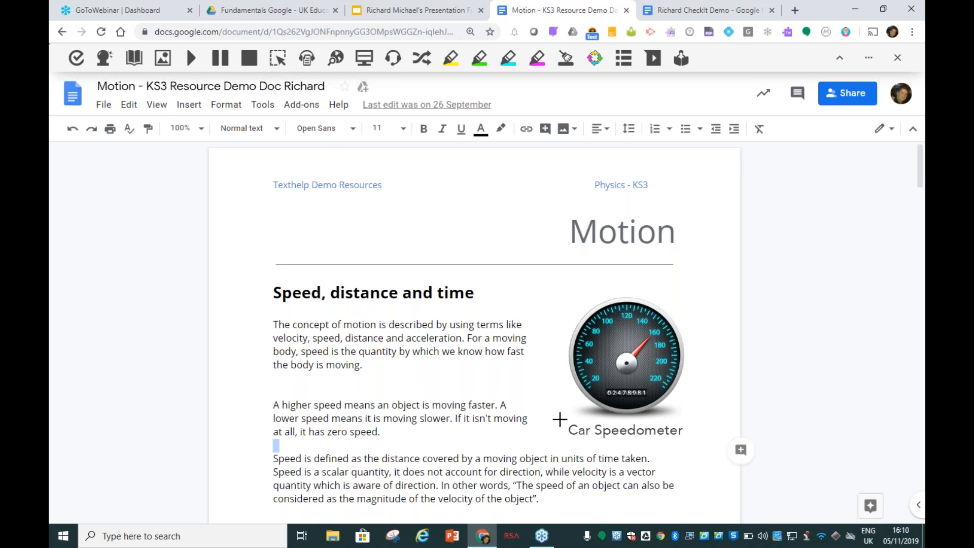
pyautogui.moveTo(559, 418); pyautogui.dragTo(690, 443)
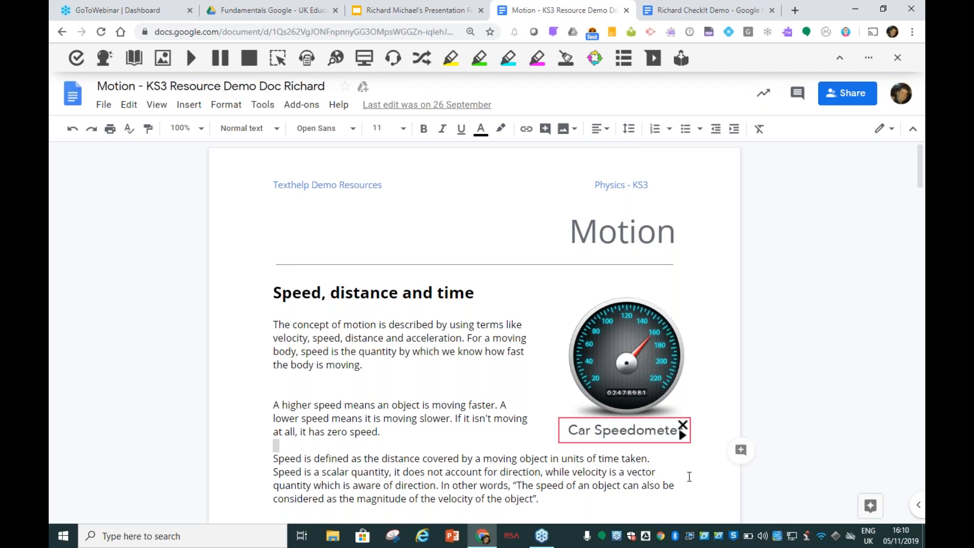
pyautogui.click(682, 435)
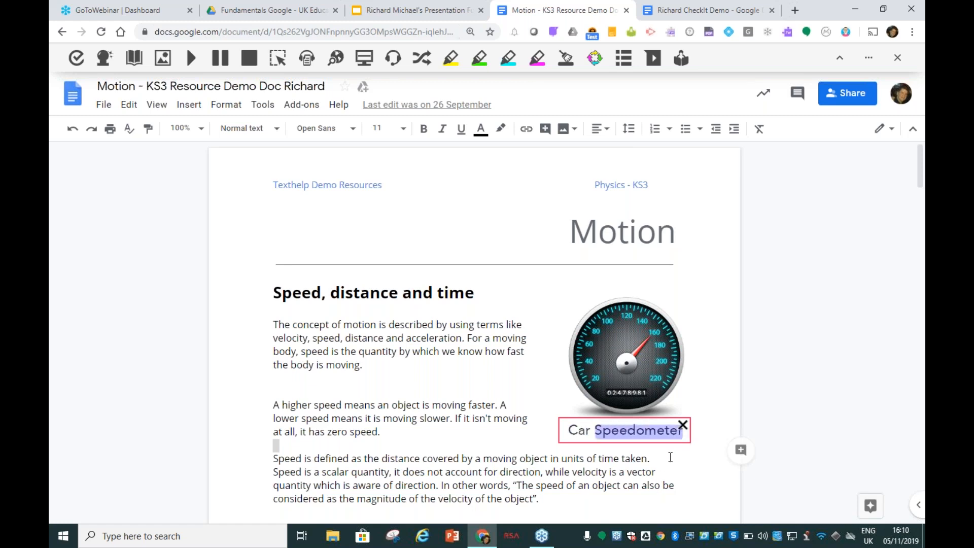
pyautogui.click(682, 424)
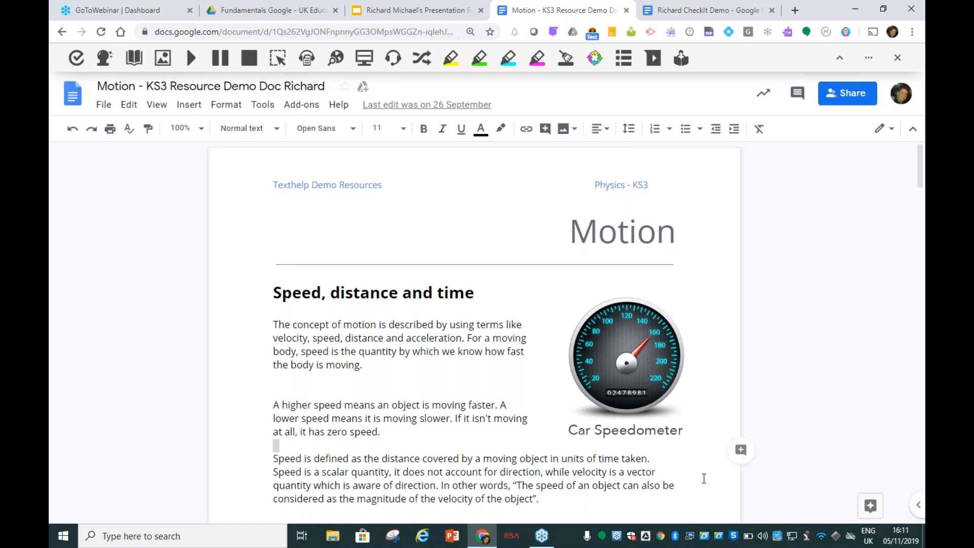
# Delete the extra blank line between the paragraphs starting "The concept of motion" and "A higher speed"
pyautogui.click(367, 368)
pyautogui.doubleClick(337, 383)
pyautogui.press('BackSpace')
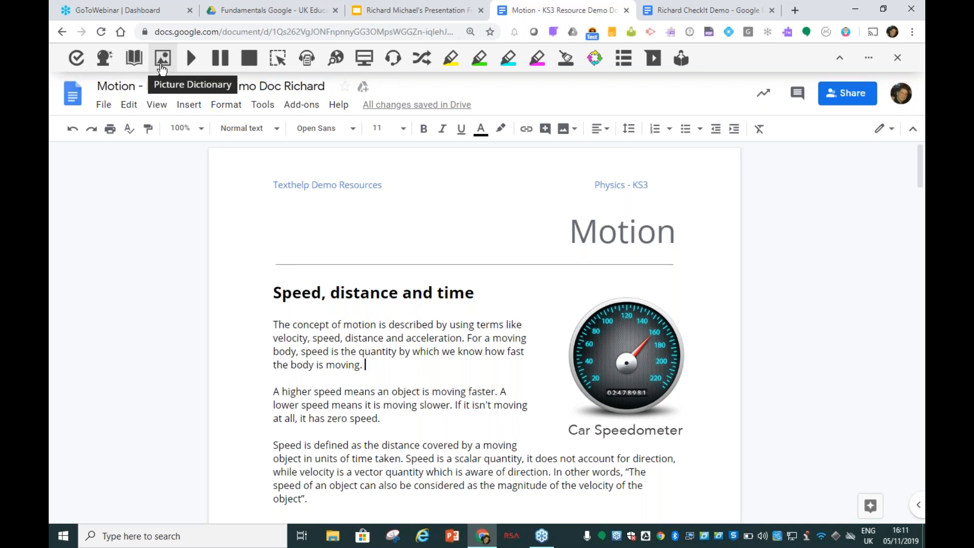
# Look up "Speed" from the heading in the dictionary and have its first noun and first verb definitions read aloud
pyautogui.doubleClick(303, 297)
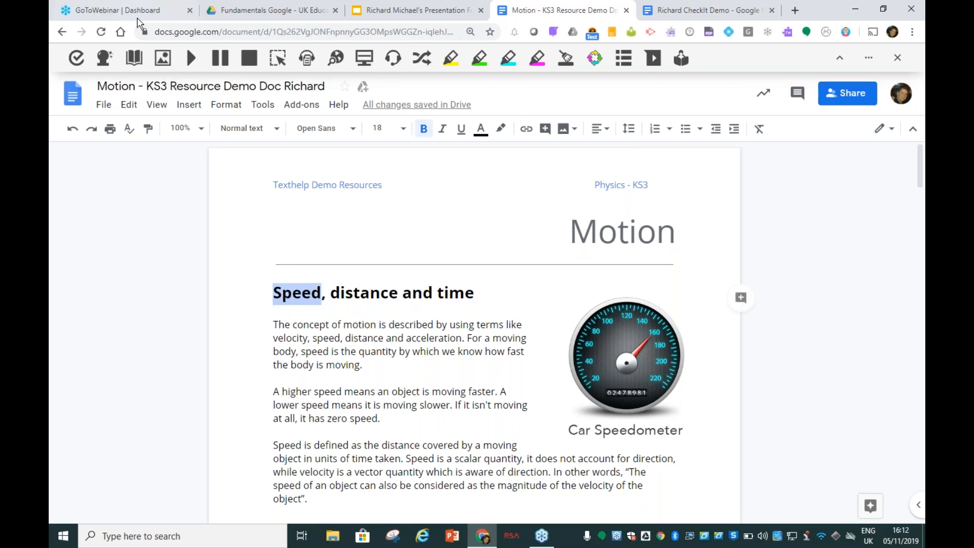
pyautogui.click(134, 58)
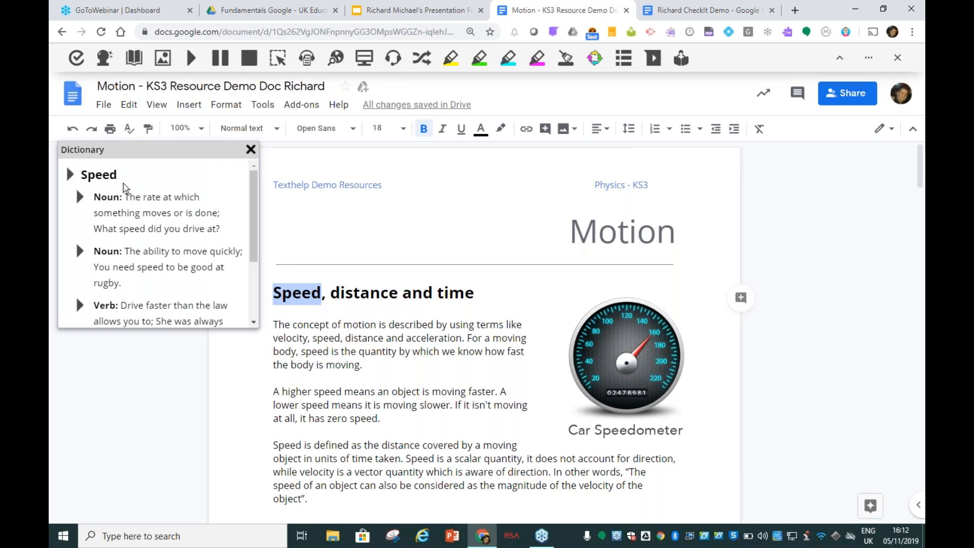
pyautogui.scroll(-2, 127, 192)
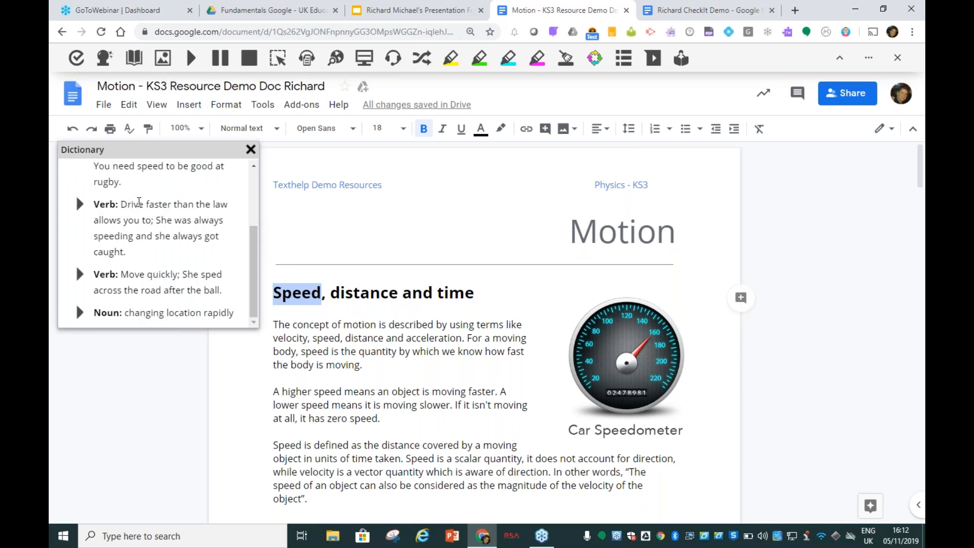
pyautogui.scroll(2, 132, 203)
pyautogui.click(80, 198)
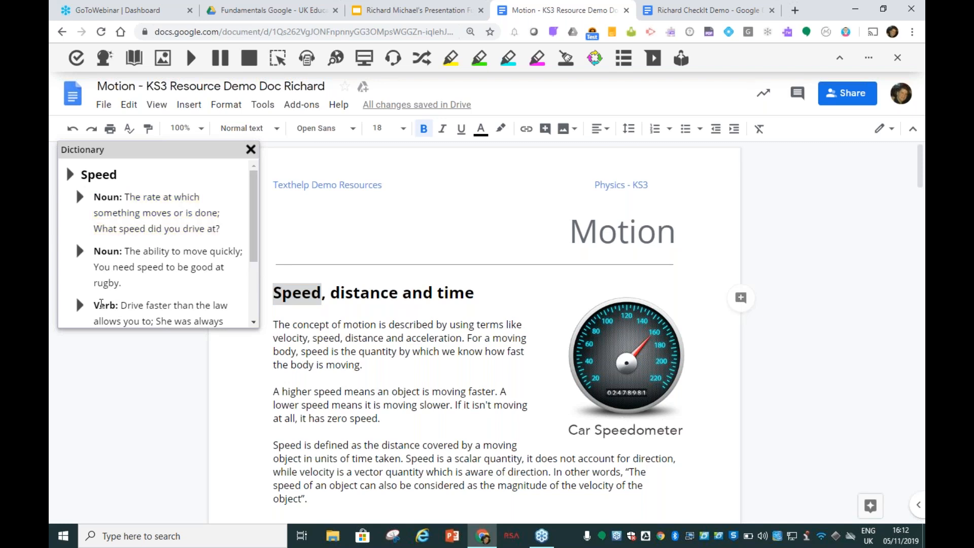
pyautogui.click(83, 307)
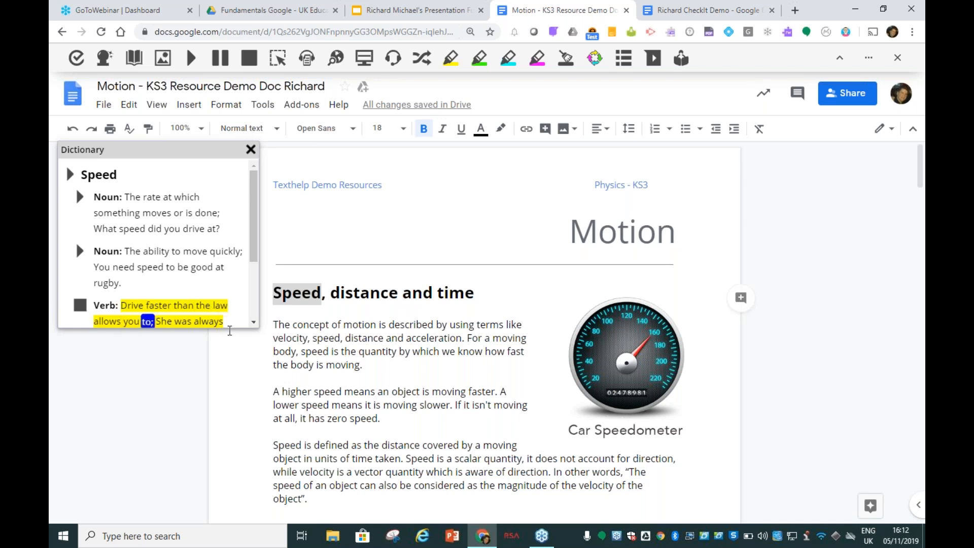
pyautogui.scroll(-2, 229, 310)
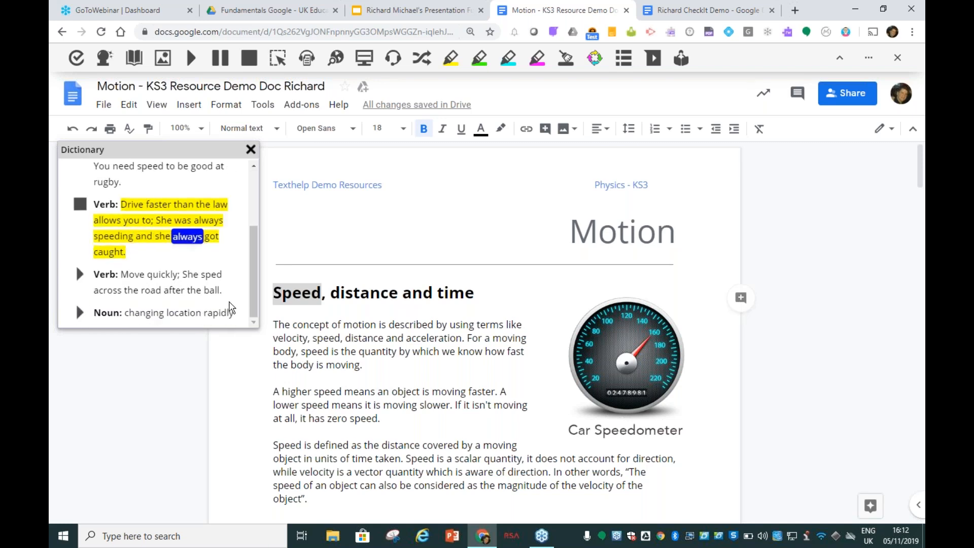
pyautogui.click(250, 149)
# Look up "motion" from the first paragraph in the dictionary and have its first two noun definitions read aloud
pyautogui.click(331, 311)
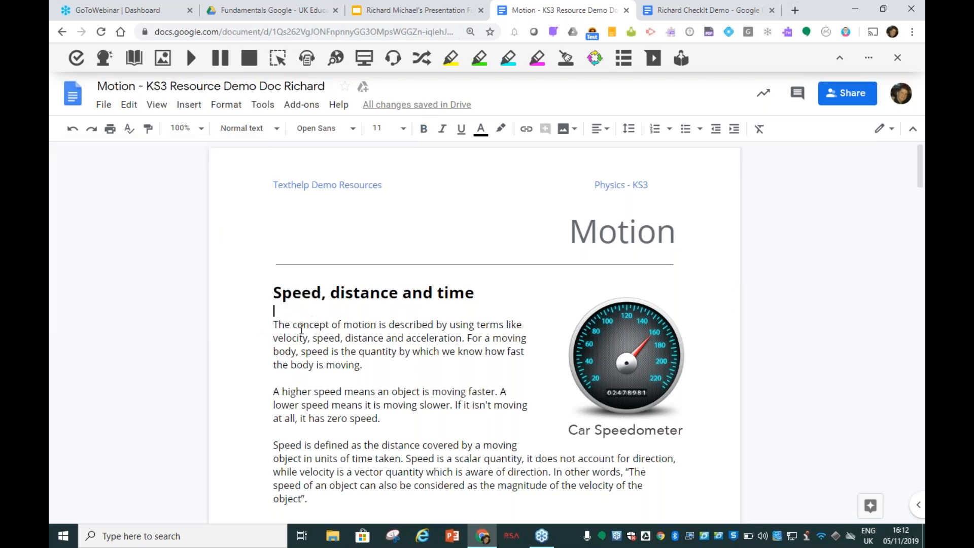
pyautogui.doubleClick(360, 326)
pyautogui.click(162, 58)
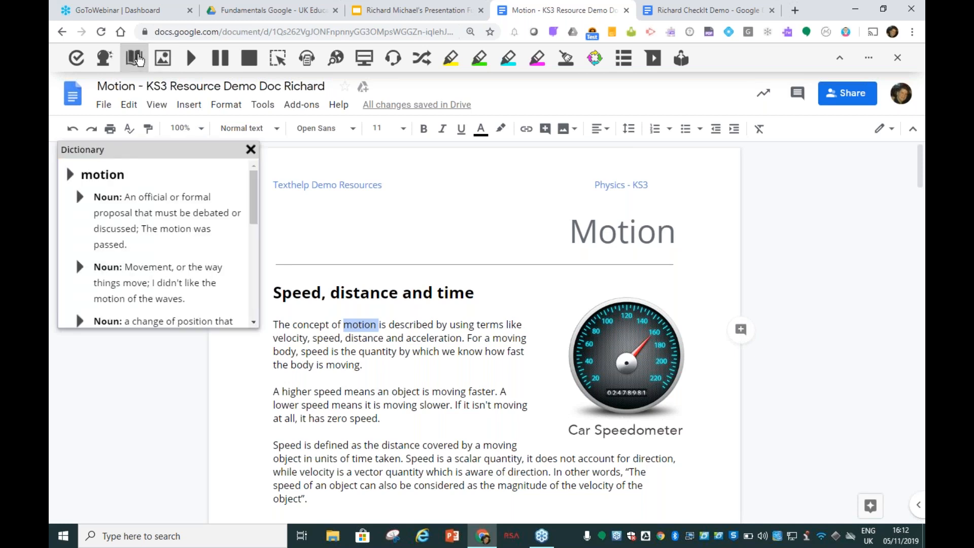
pyautogui.click(79, 197)
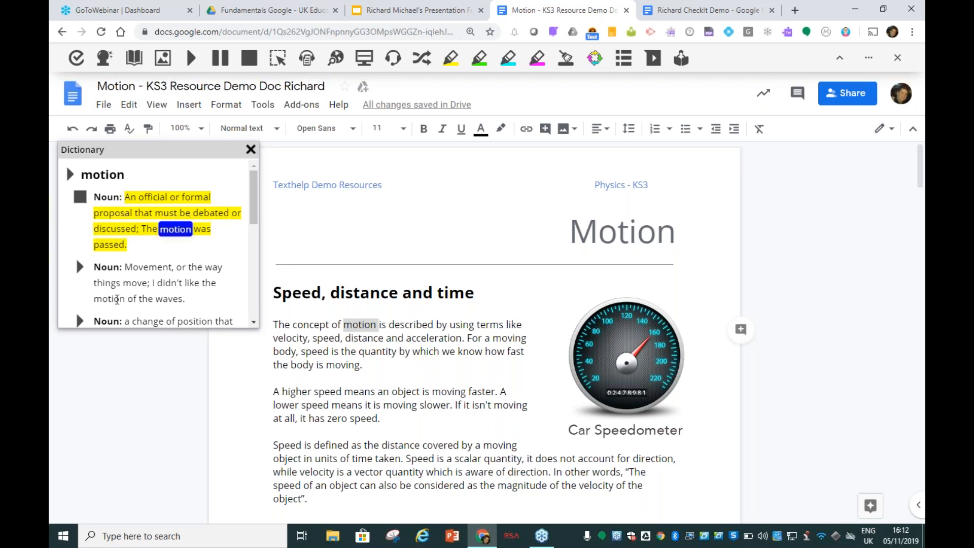
pyautogui.click(80, 267)
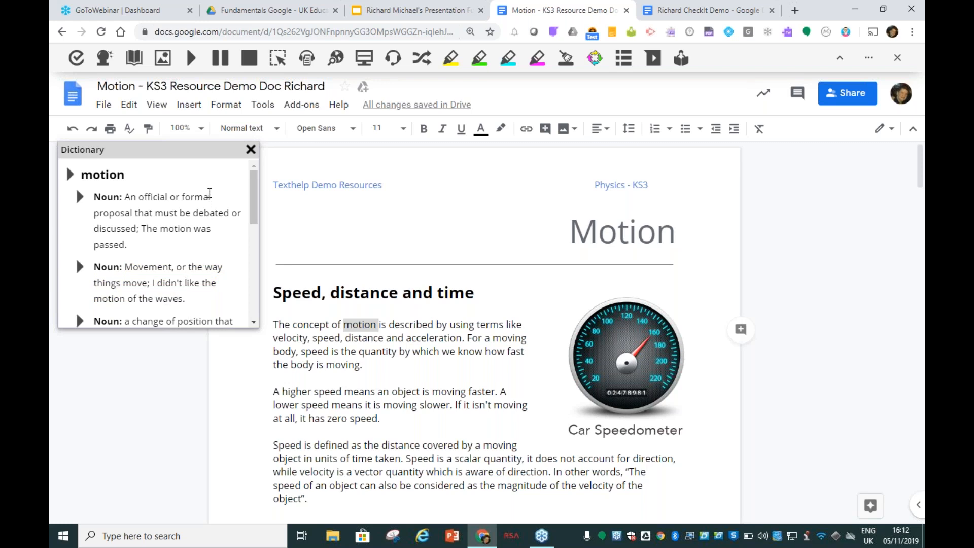
pyautogui.click(250, 149)
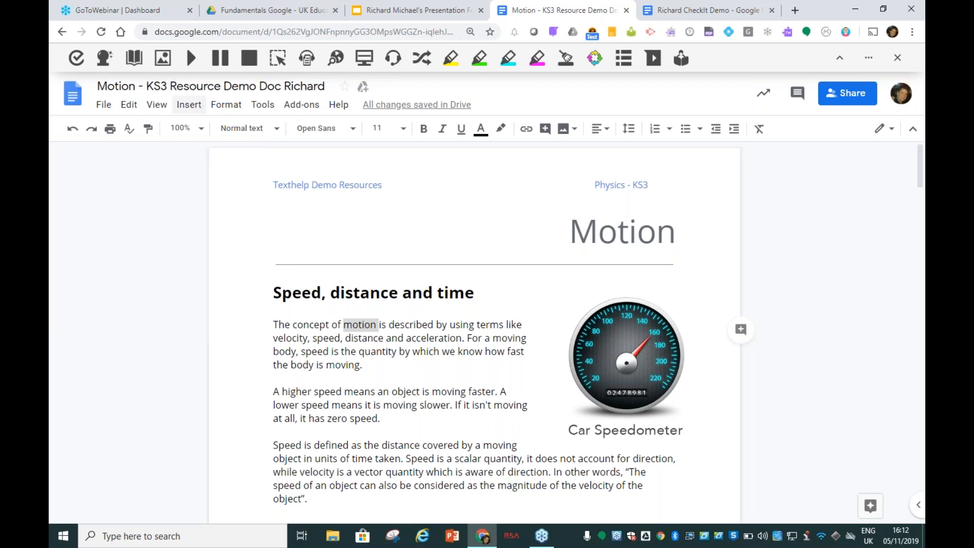
# Look up "Speed" in the Picture Dictionary and insert its moving-ball picture before that word in the heading
pyautogui.click(163, 58)
pyautogui.click(297, 297)
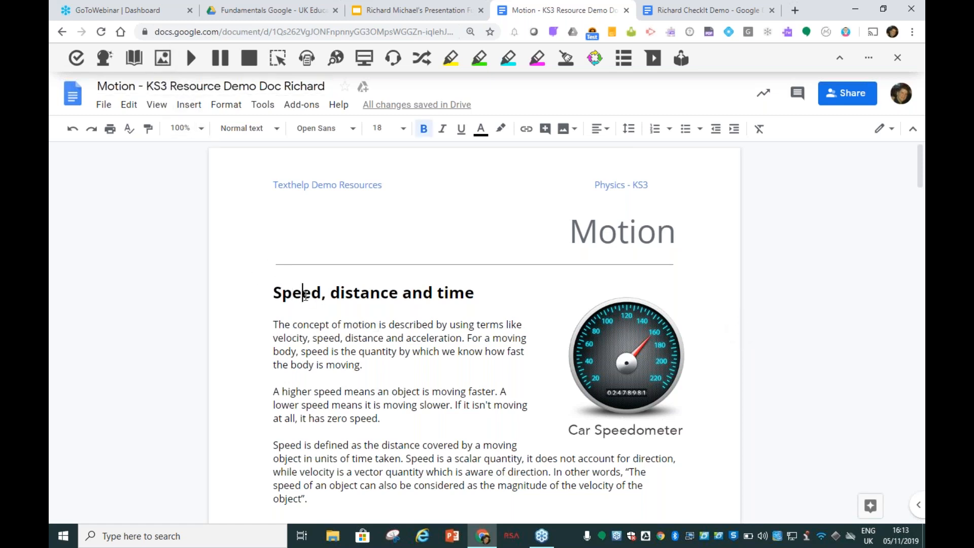
pyautogui.doubleClick(305, 293)
pyautogui.click(163, 59)
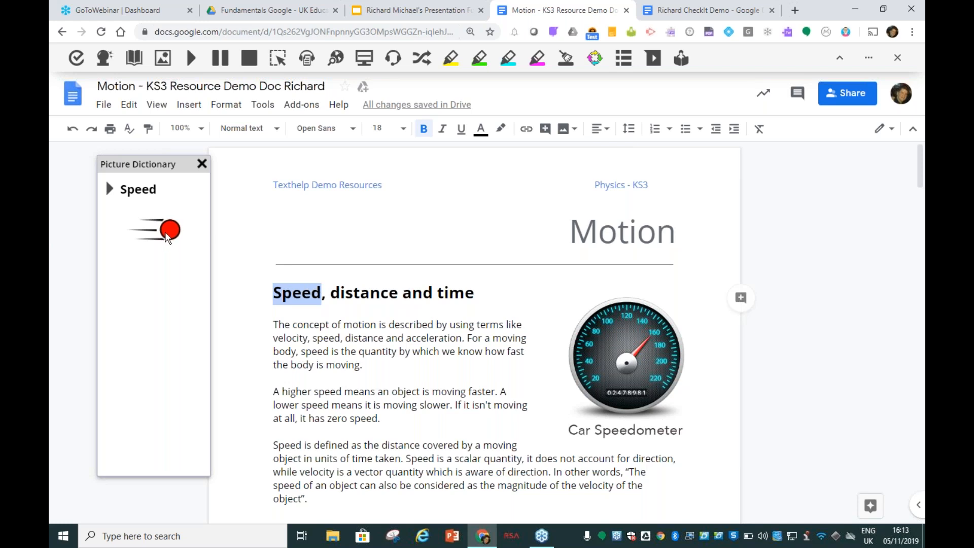
pyautogui.moveTo(159, 230); pyautogui.dragTo(275, 299)
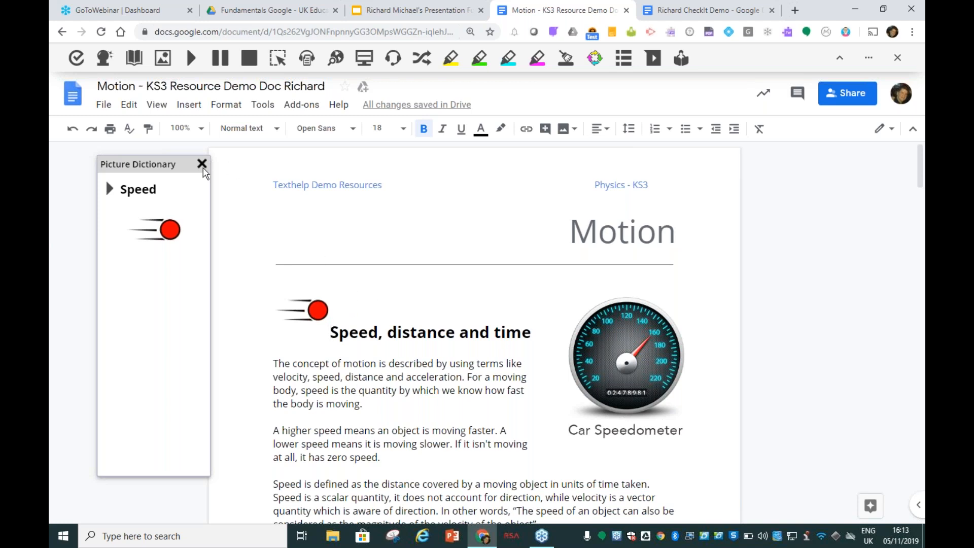
# Insert the Picture Dictionary images for "distance" and "time" before those words in the heading and close the Picture Dictionary
pyautogui.doubleClick(391, 291)
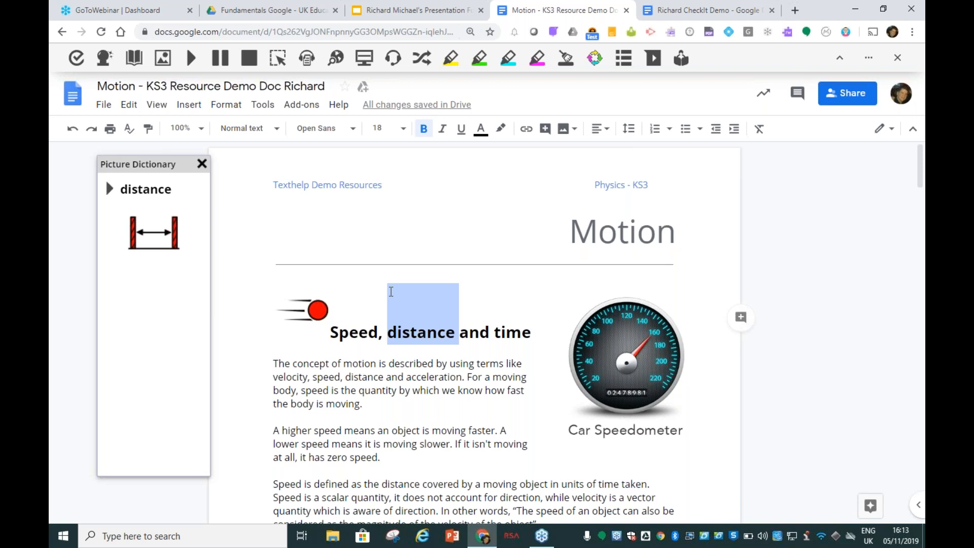
pyautogui.moveTo(161, 242); pyautogui.dragTo(396, 332)
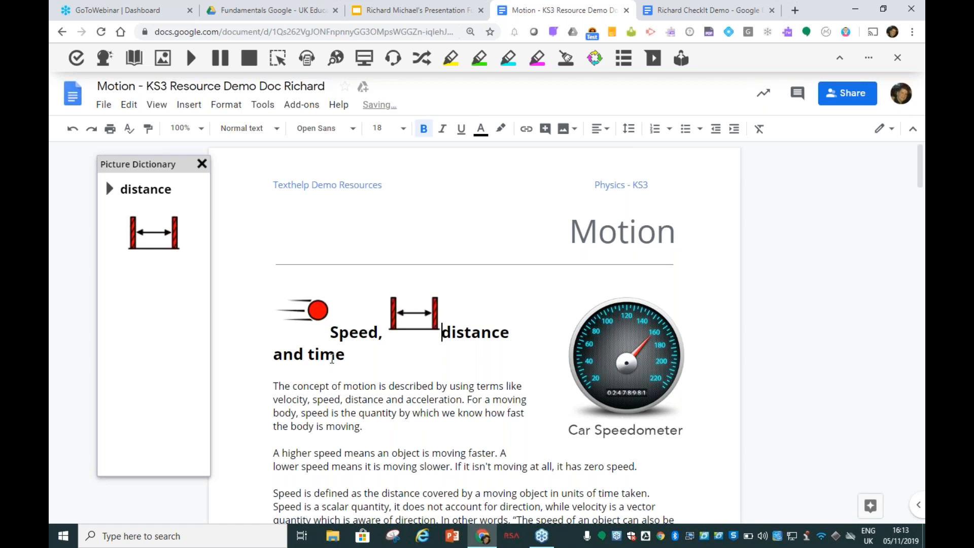
pyautogui.click(332, 358)
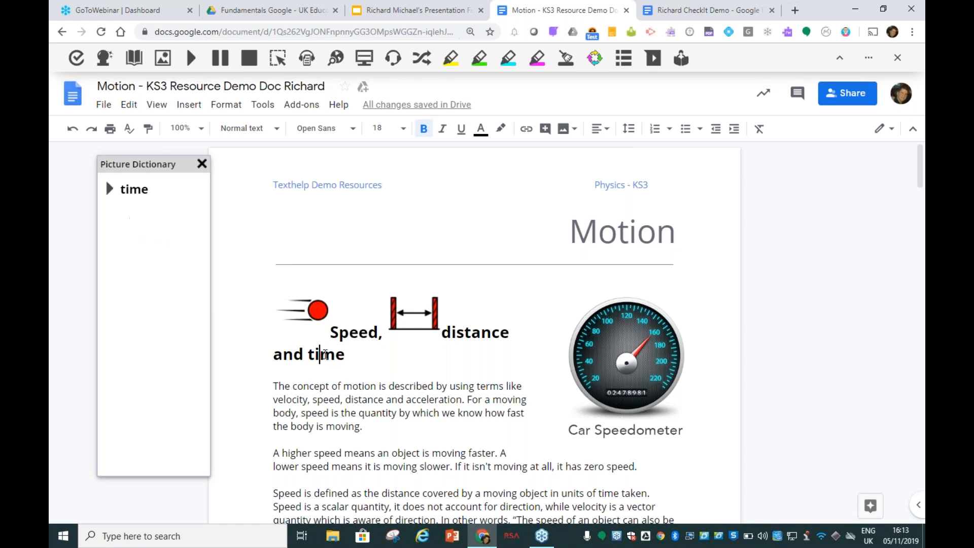
pyautogui.moveTo(157, 235); pyautogui.dragTo(311, 355)
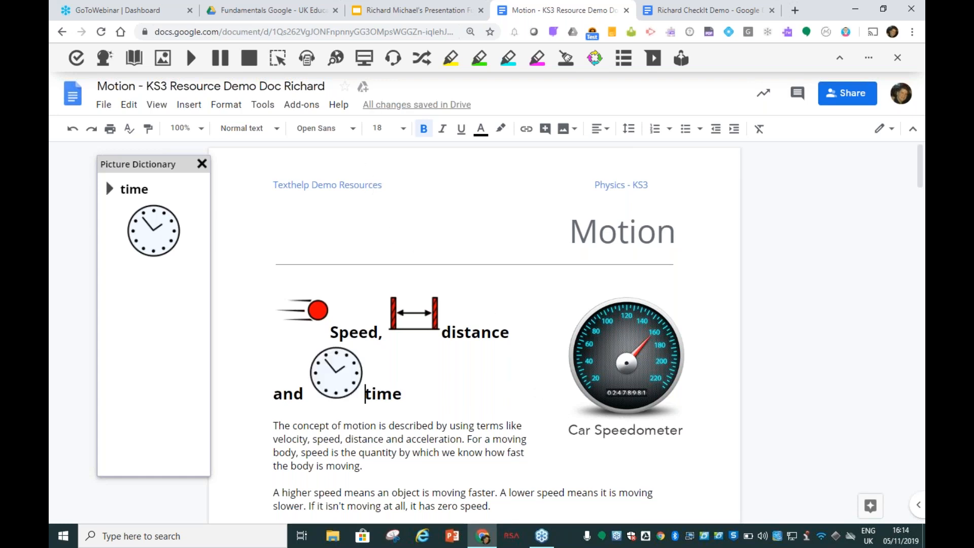
pyautogui.click(202, 163)
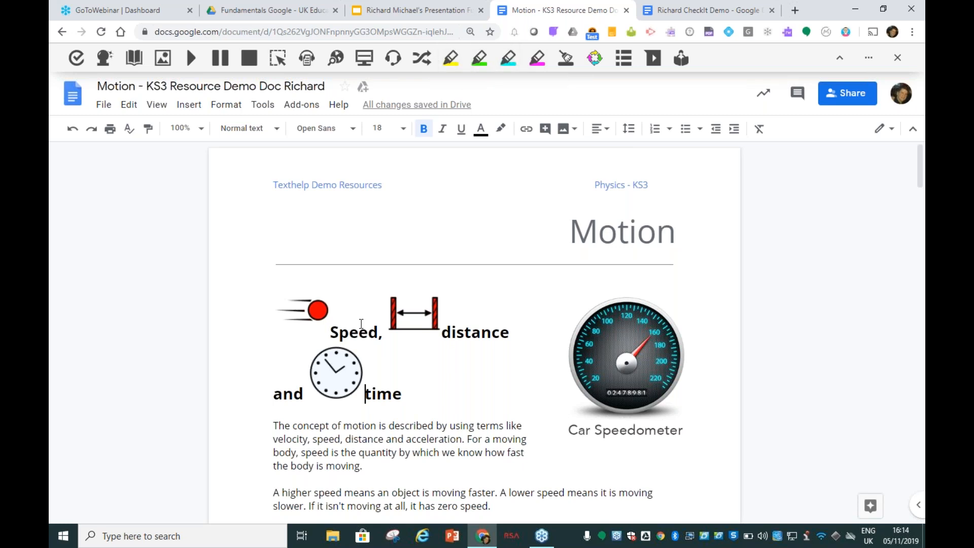
# Highlight the heading words "Speed", "distance" and "time" in yellow with the Read&Write highlighter
pyautogui.doubleClick(355, 339)
pyautogui.click(459, 50)
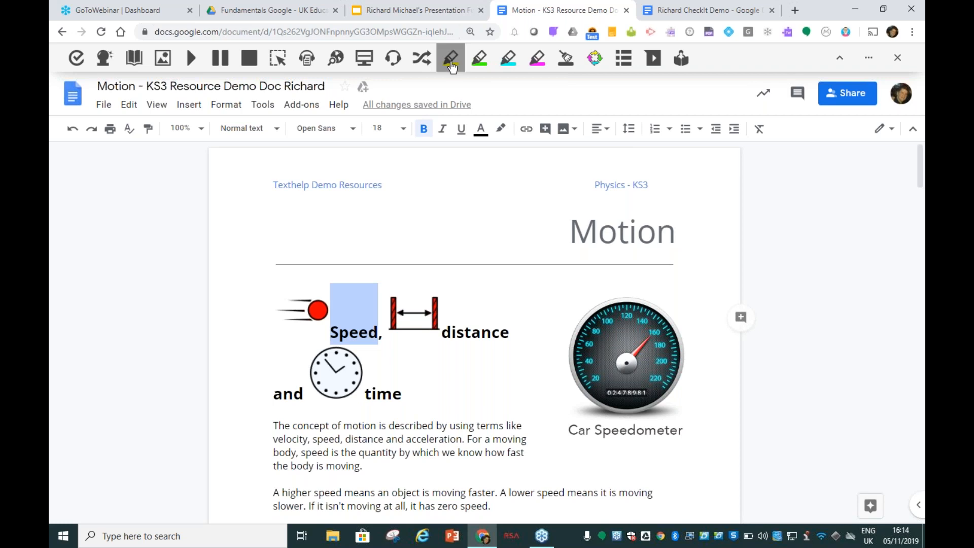
pyautogui.click(475, 336)
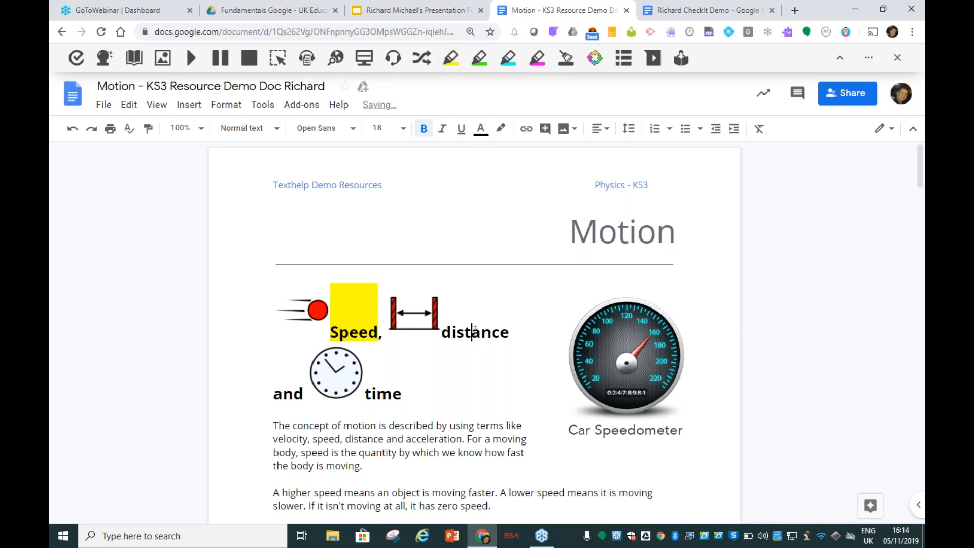
pyautogui.doubleClick(474, 331)
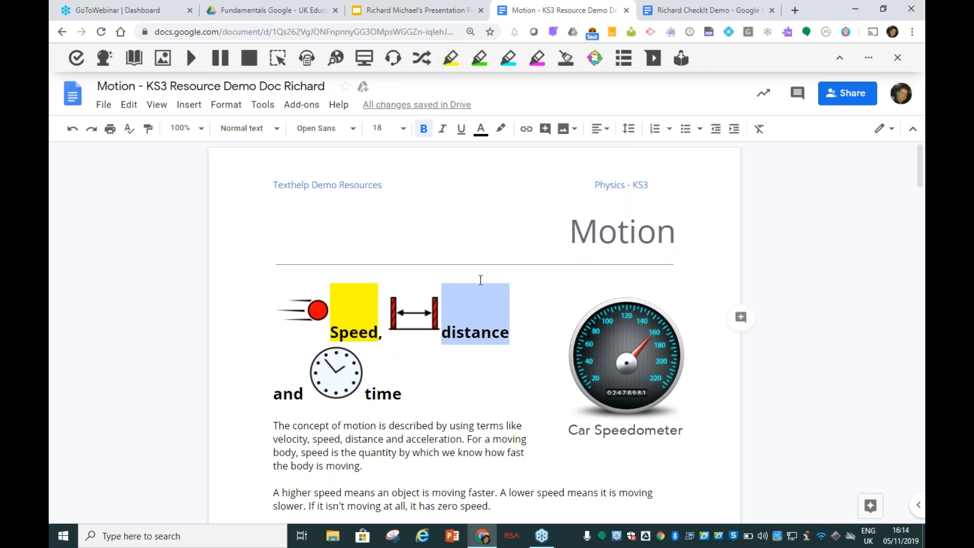
pyautogui.click(450, 60)
pyautogui.doubleClick(384, 399)
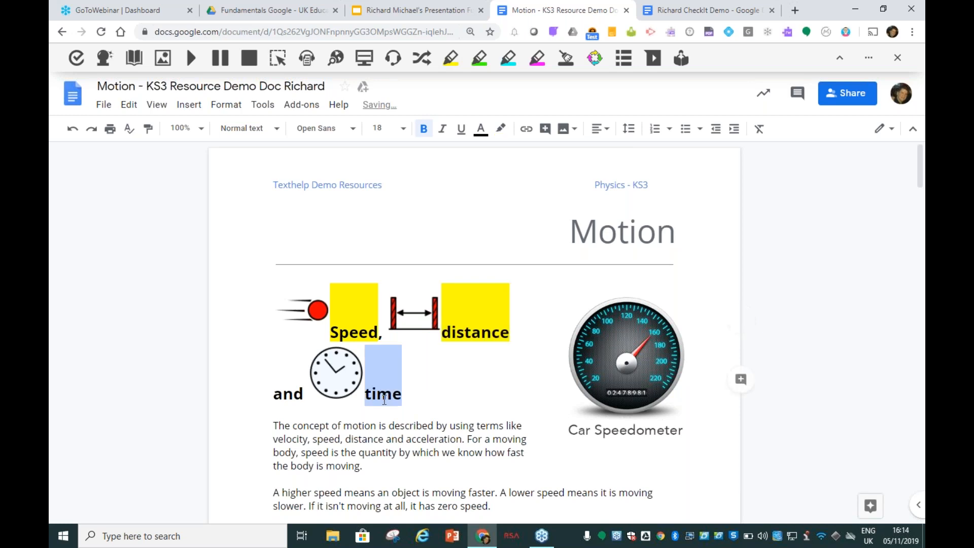
pyautogui.click(451, 63)
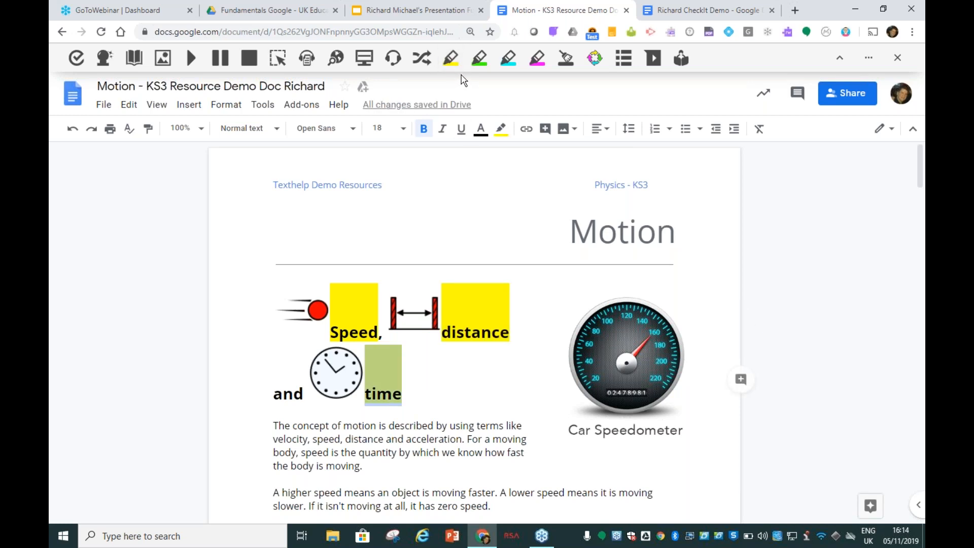
# Highlight "concept", "motion", "velocity" and "acceleration" in the first paragraph in yellow
pyautogui.doubleClick(311, 426)
pyautogui.click(451, 58)
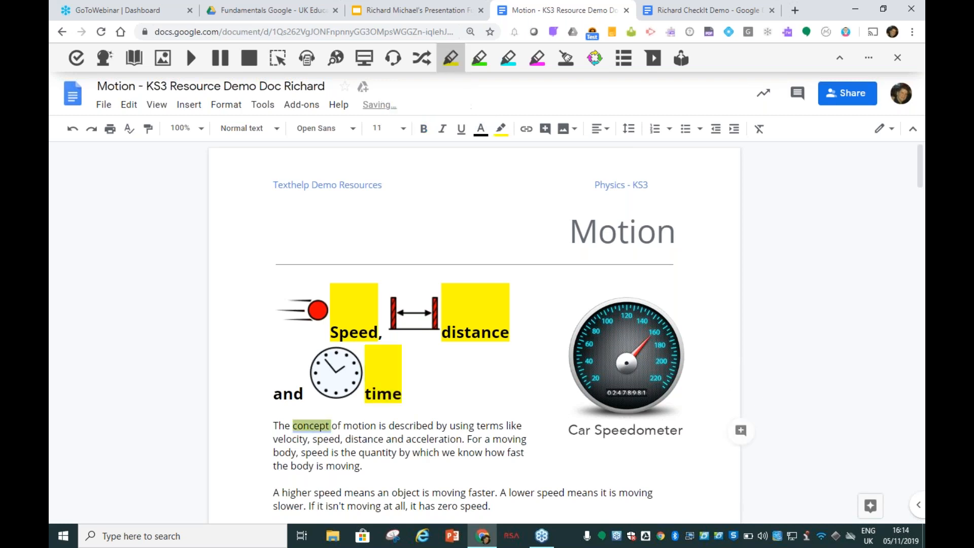
pyautogui.click(364, 431)
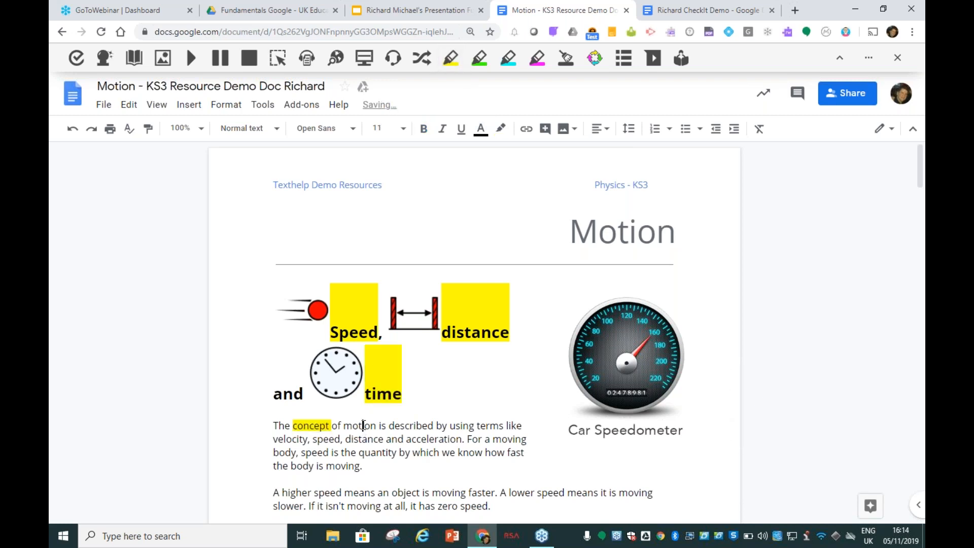
pyautogui.doubleClick(363, 425)
pyautogui.click(451, 58)
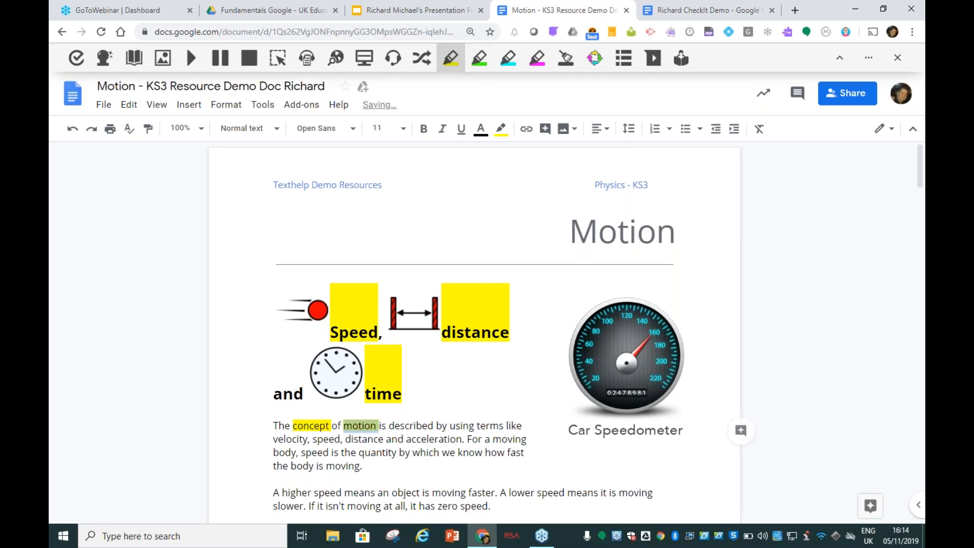
pyautogui.doubleClick(299, 439)
pyautogui.click(468, 65)
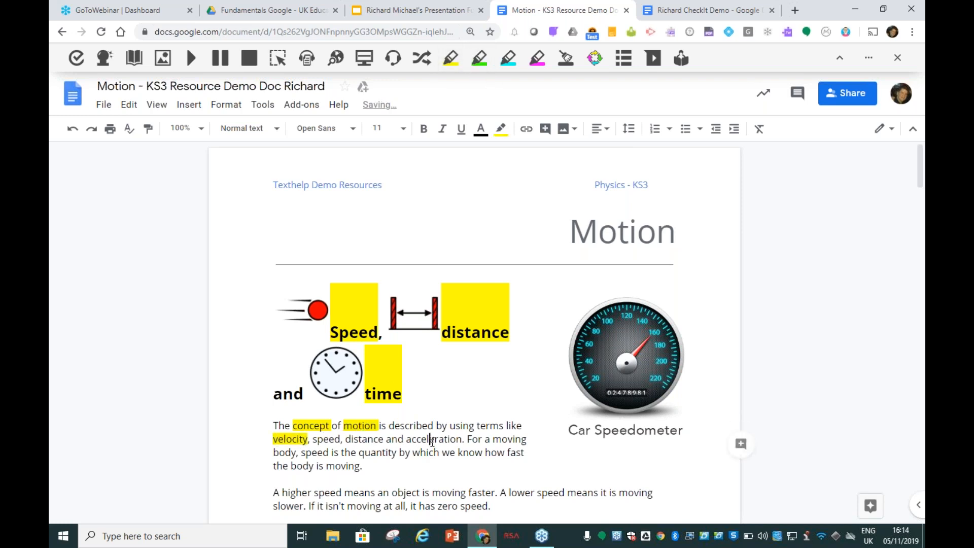
pyautogui.doubleClick(428, 439)
pyautogui.click(438, 70)
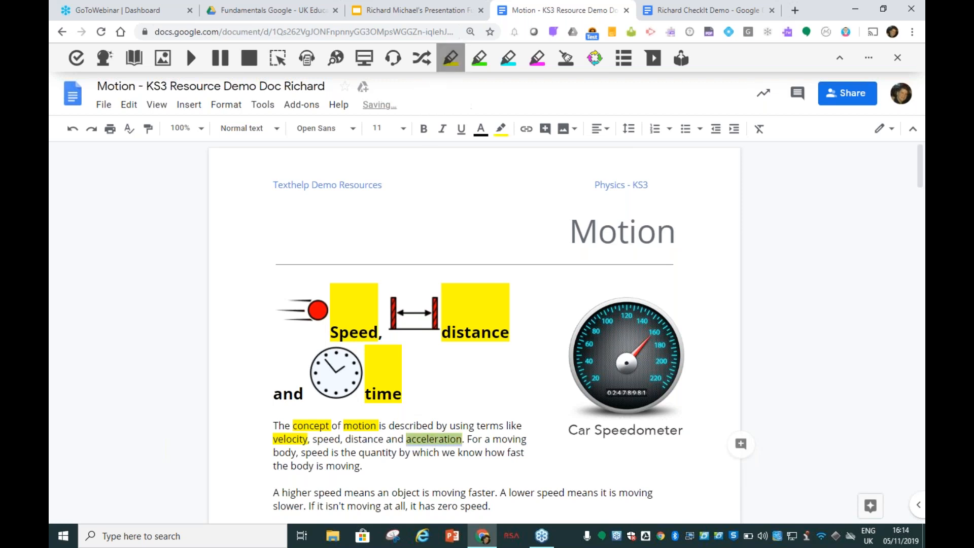
# Highlight "quantity" and "moving" in the first paragraph in yellow
pyautogui.doubleClick(378, 452)
pyautogui.click(450, 60)
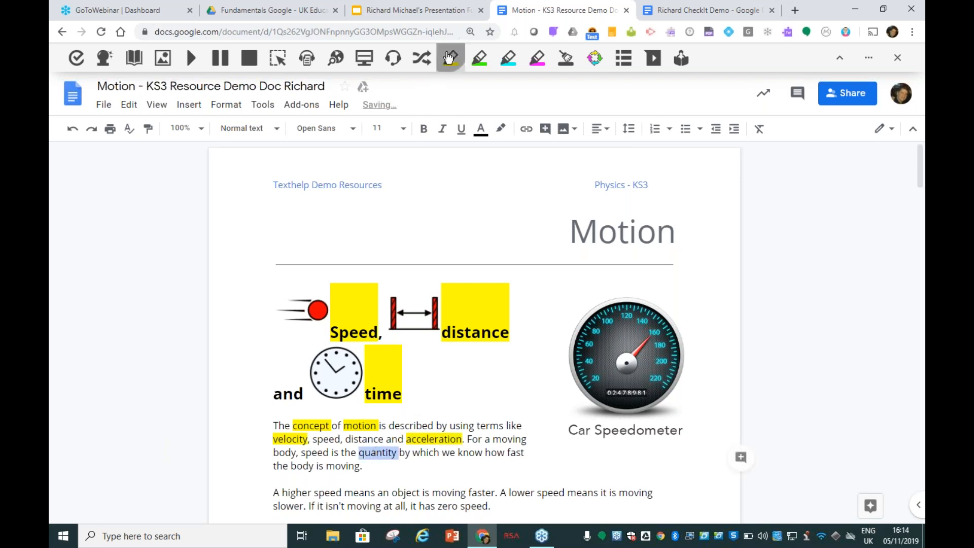
pyautogui.click(333, 467)
pyautogui.doubleClick(342, 465)
pyautogui.click(450, 60)
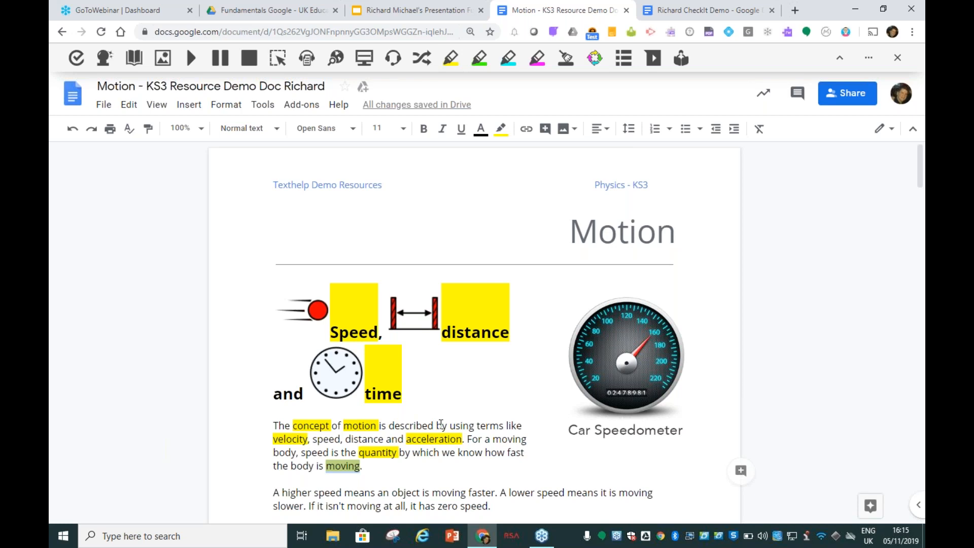
# Delete the clock, distance and moving-ball pictures from the "Speed, distance and time" heading
pyautogui.click(347, 383)
pyautogui.press('Delete')
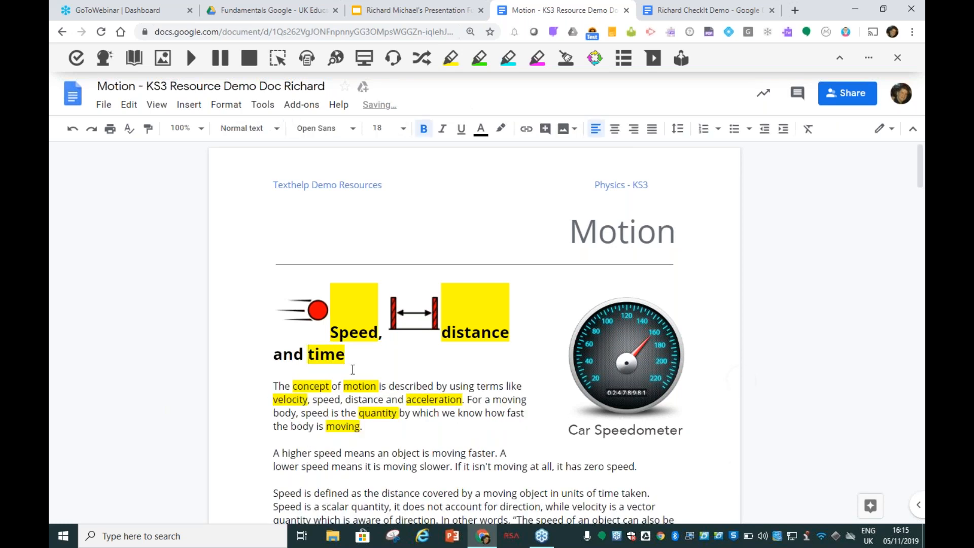
pyautogui.click(430, 313)
pyautogui.press('Delete')
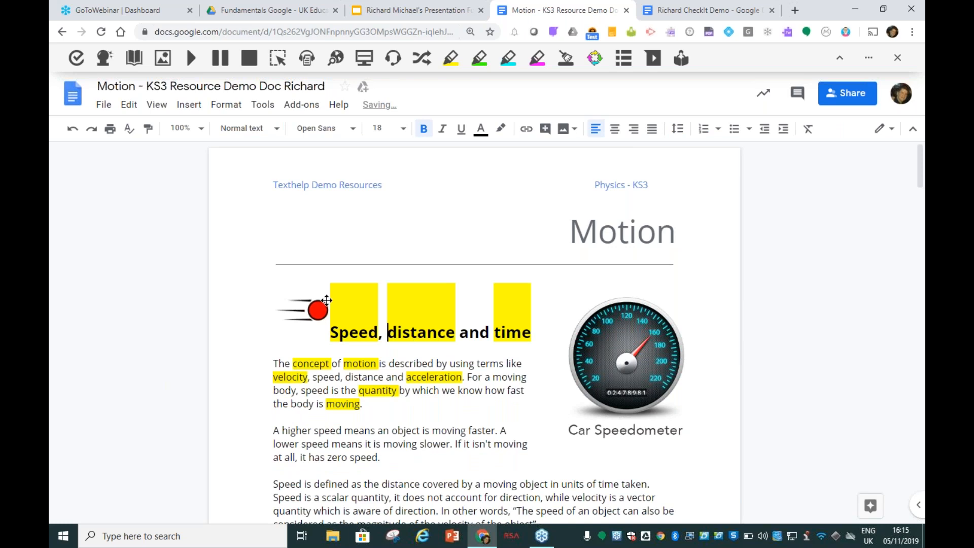
pyautogui.click(311, 318)
pyautogui.press('Delete')
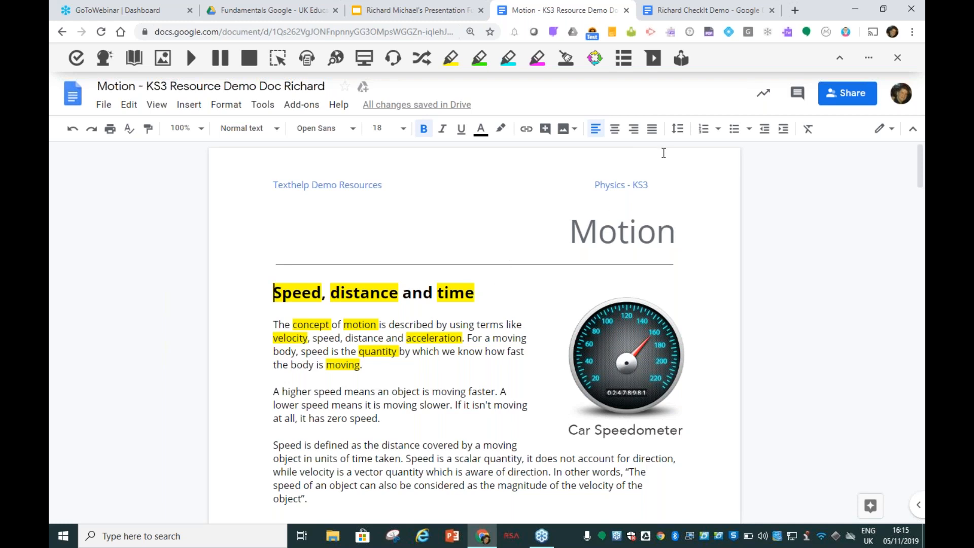
# Generate a Read&Write vocabulary list from the highlighted words in the Motion document
pyautogui.click(625, 63)
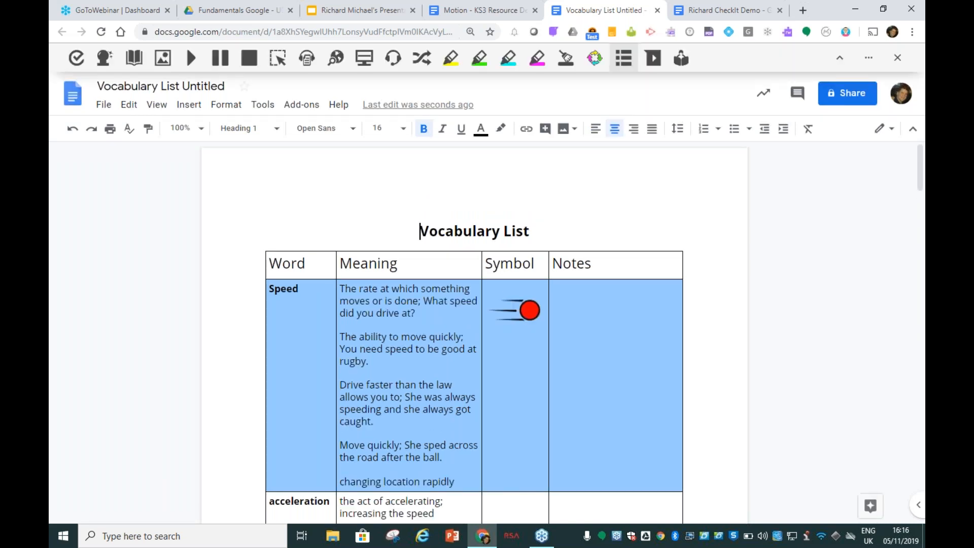
# Review the words, meanings and symbols in every row of the generated vocabulary list
pyautogui.scroll(-3, 696, 201)
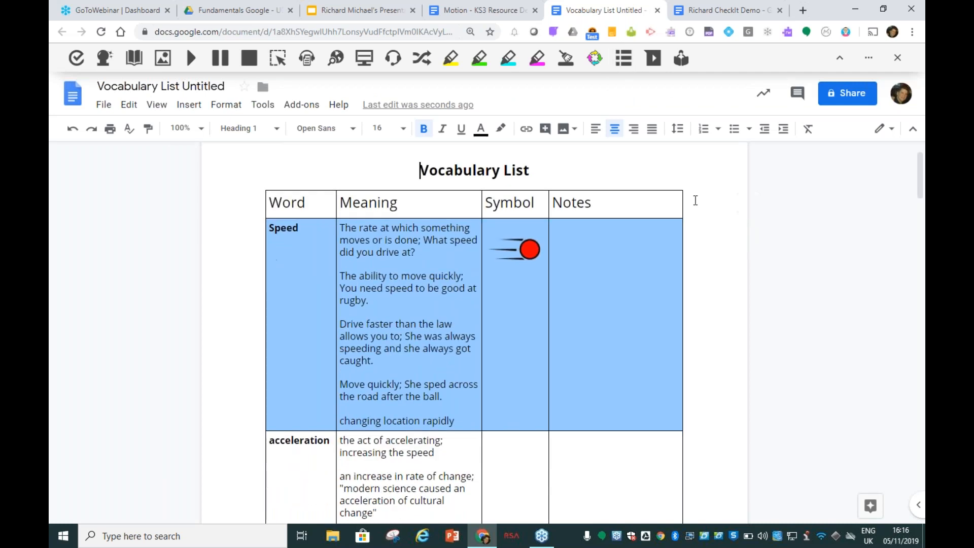
pyautogui.scroll(-3, 696, 200)
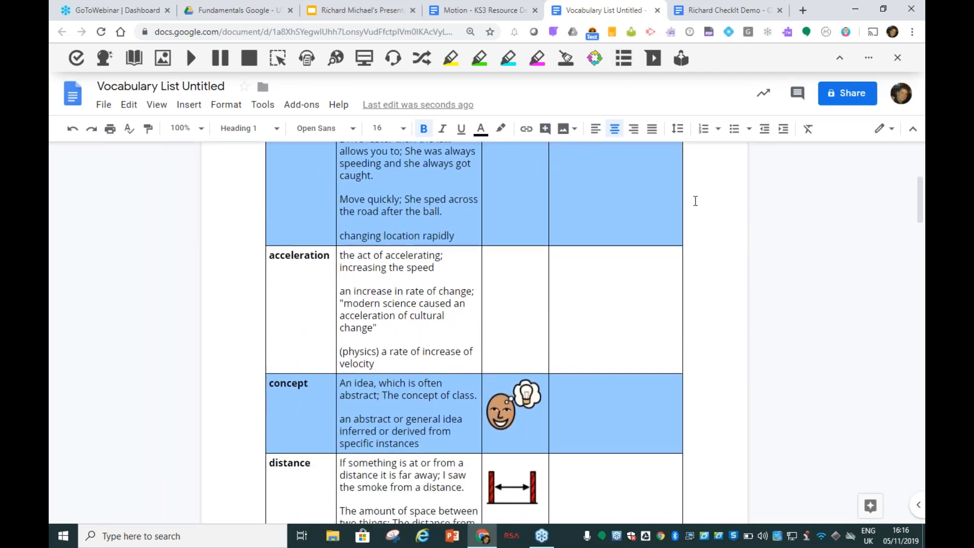
pyautogui.scroll(-6, 696, 201)
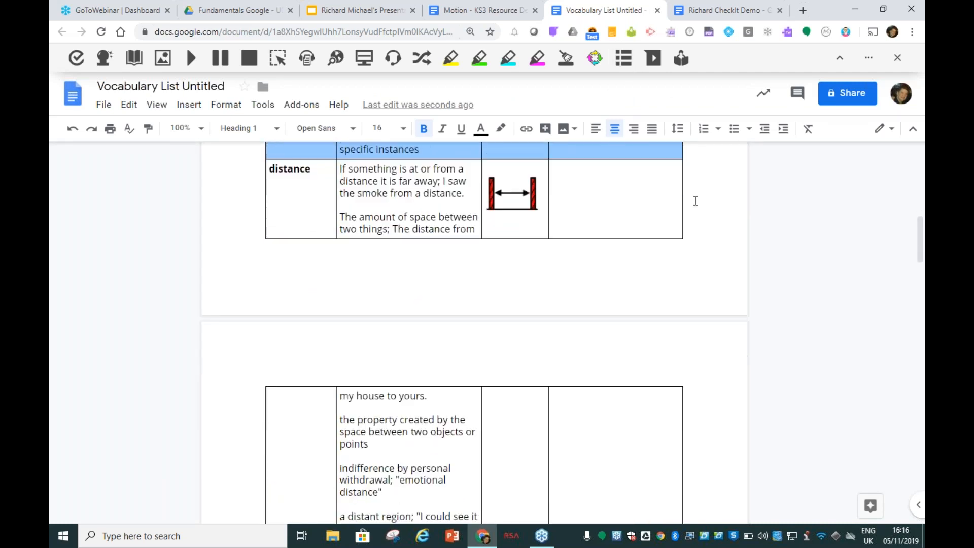
pyautogui.scroll(-5, 474, 332)
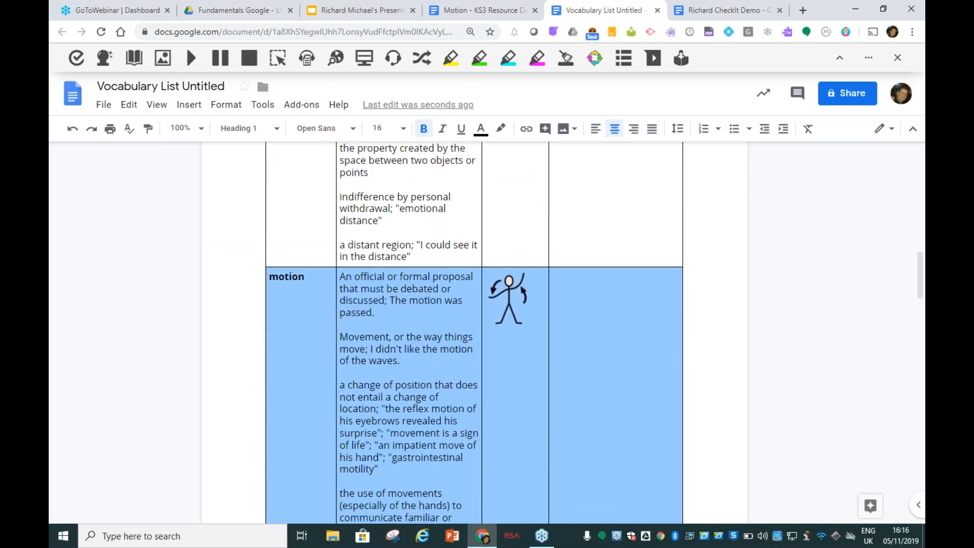
pyautogui.scroll(-8, 474, 332)
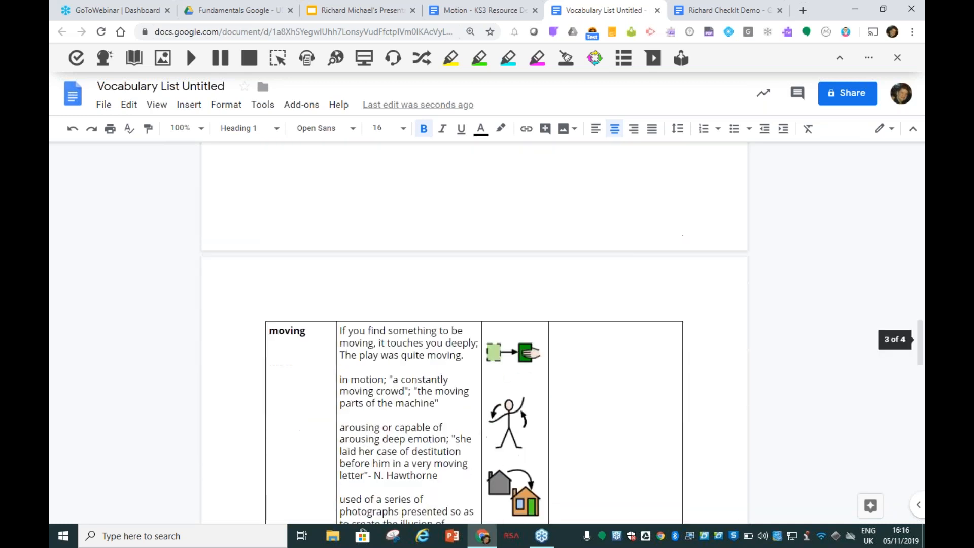
pyautogui.scroll(-5, 473, 332)
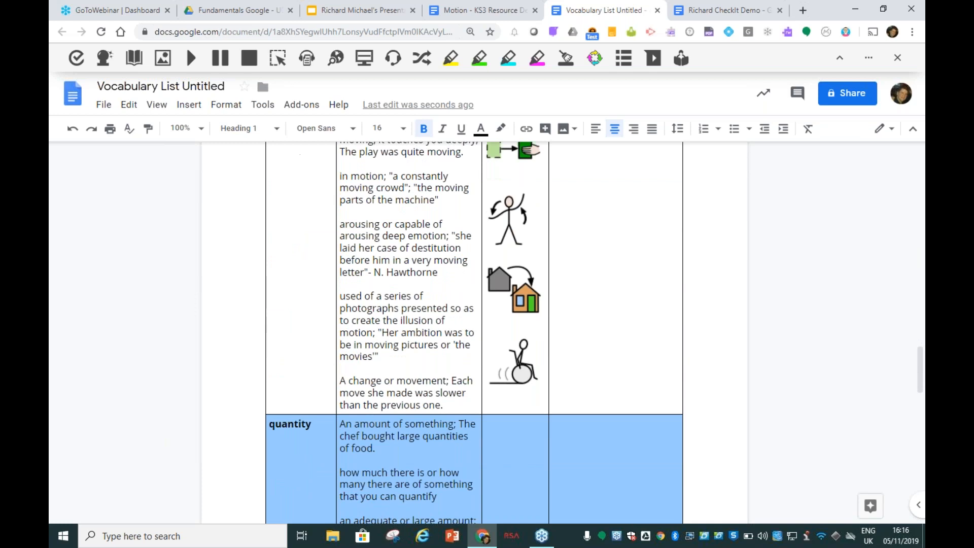
pyautogui.scroll(-7, 473, 332)
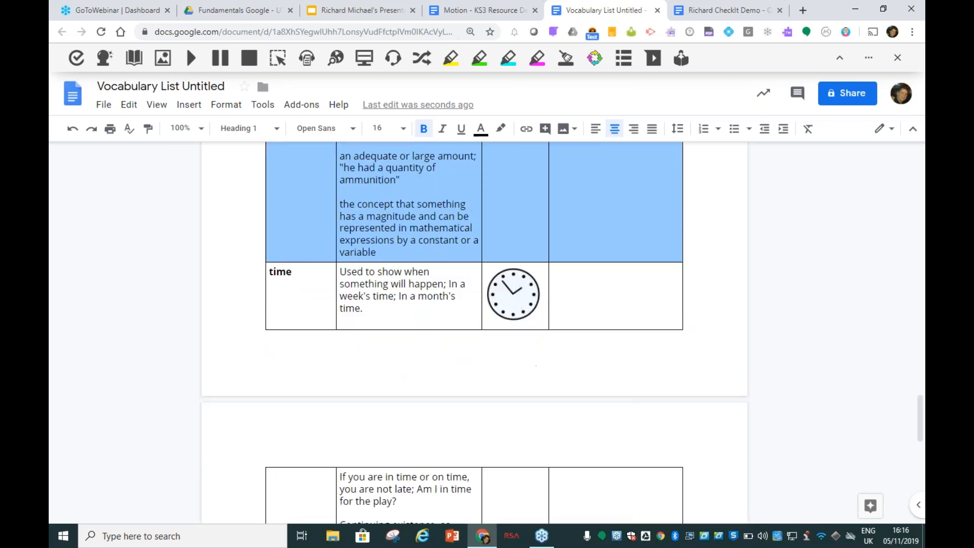
pyautogui.scroll(-5, 474, 332)
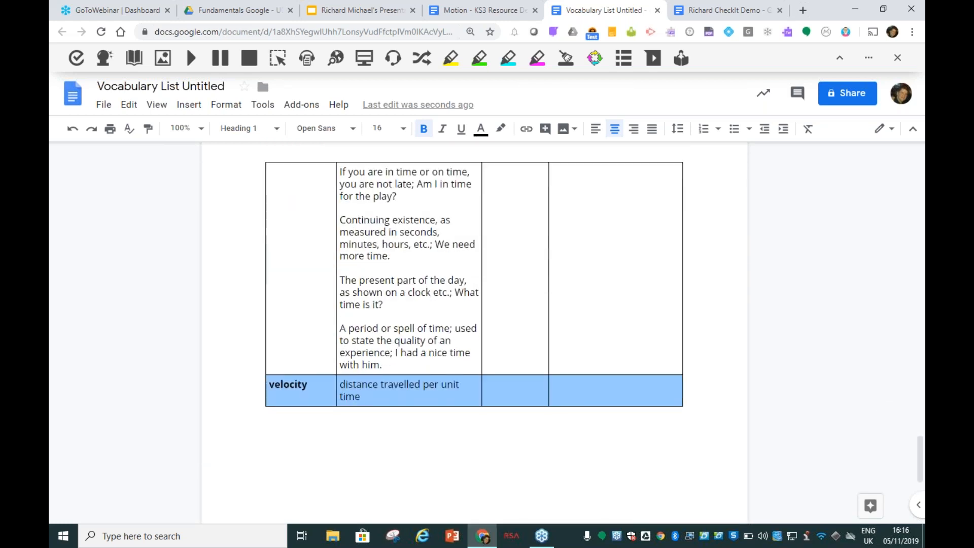
pyautogui.scroll(-5, 474, 332)
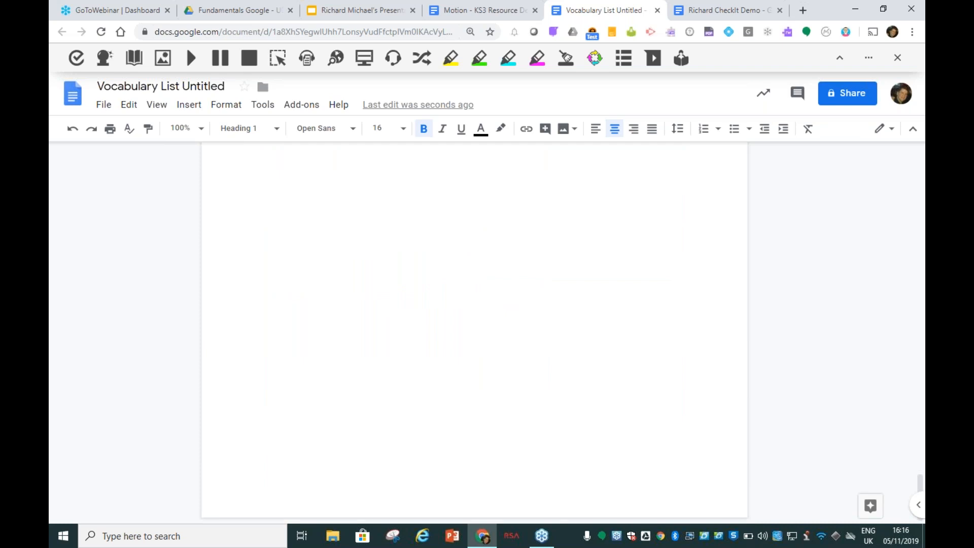
pyautogui.scroll(6, 474, 332)
pyautogui.scroll(12, 677, 210)
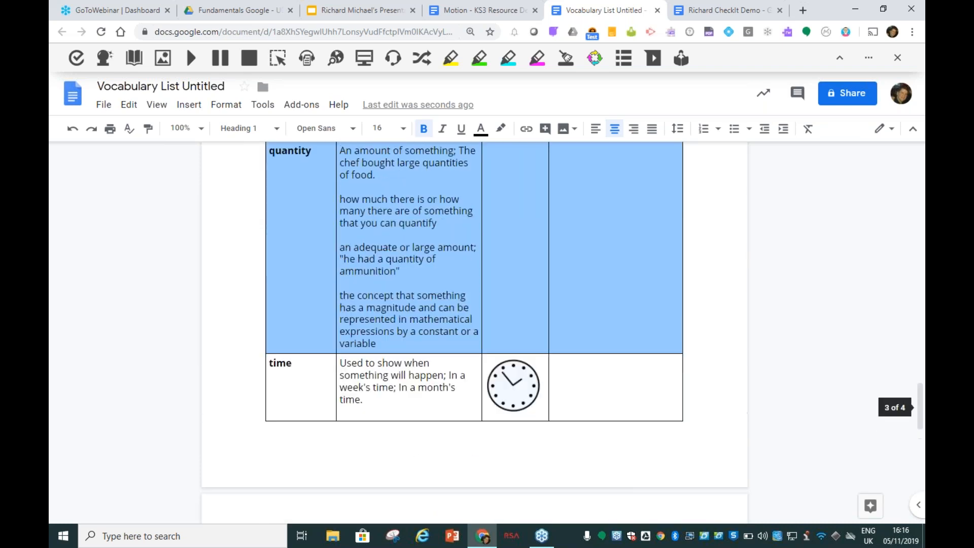
pyautogui.scroll(3, 678, 209)
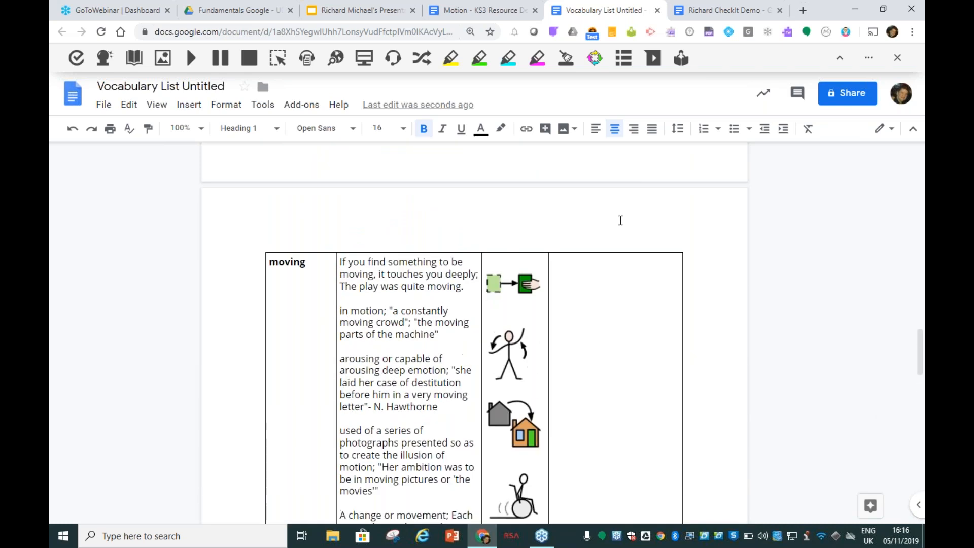
pyautogui.scroll(9, 621, 216)
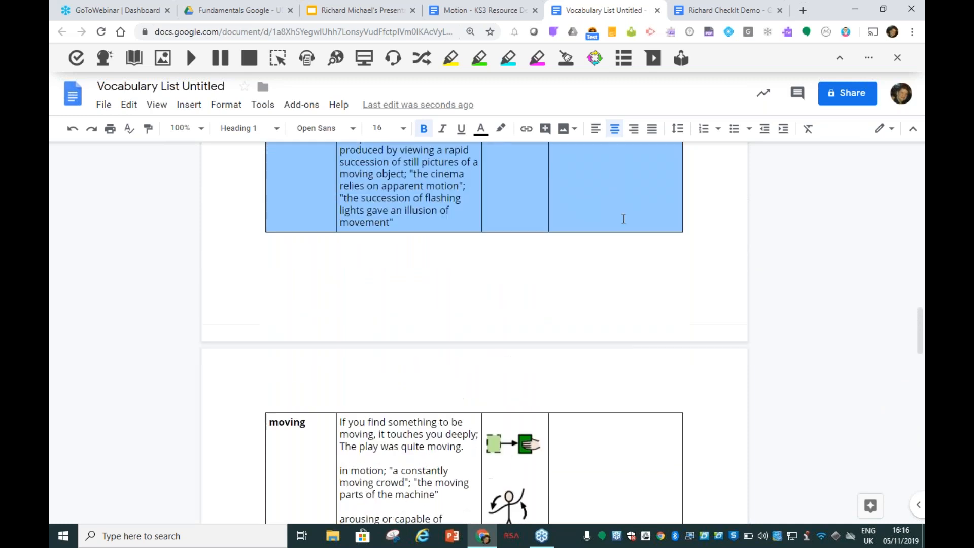
pyautogui.scroll(10, 624, 220)
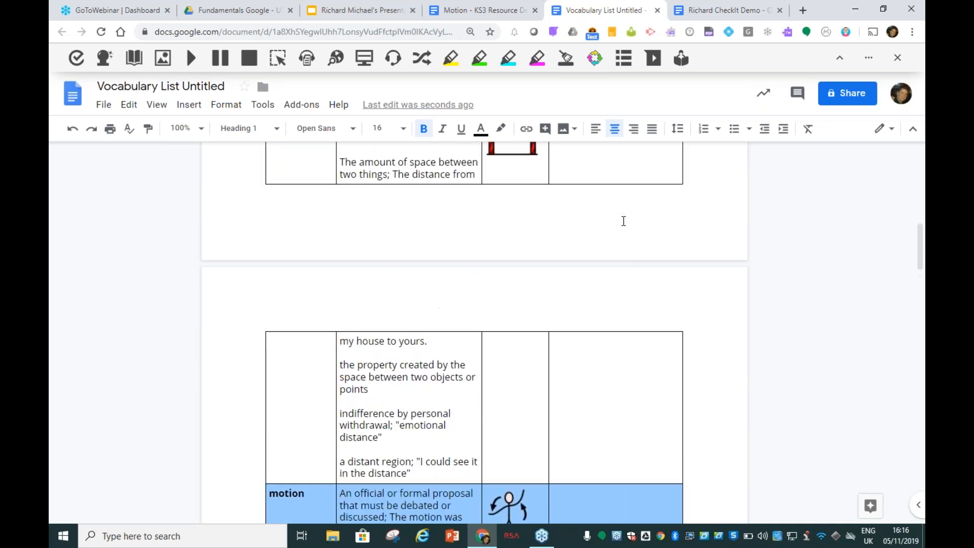
pyautogui.scroll(3, 617, 223)
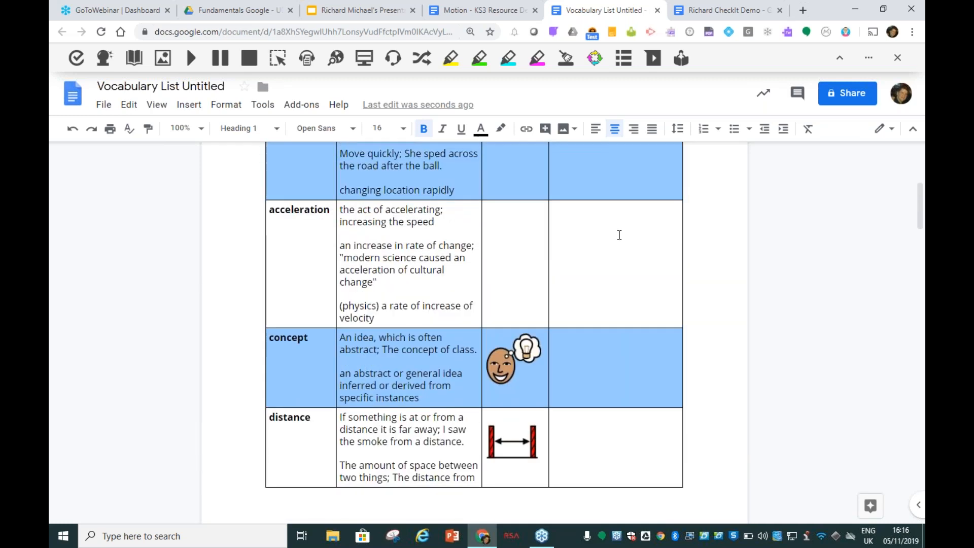
pyautogui.scroll(6, 619, 231)
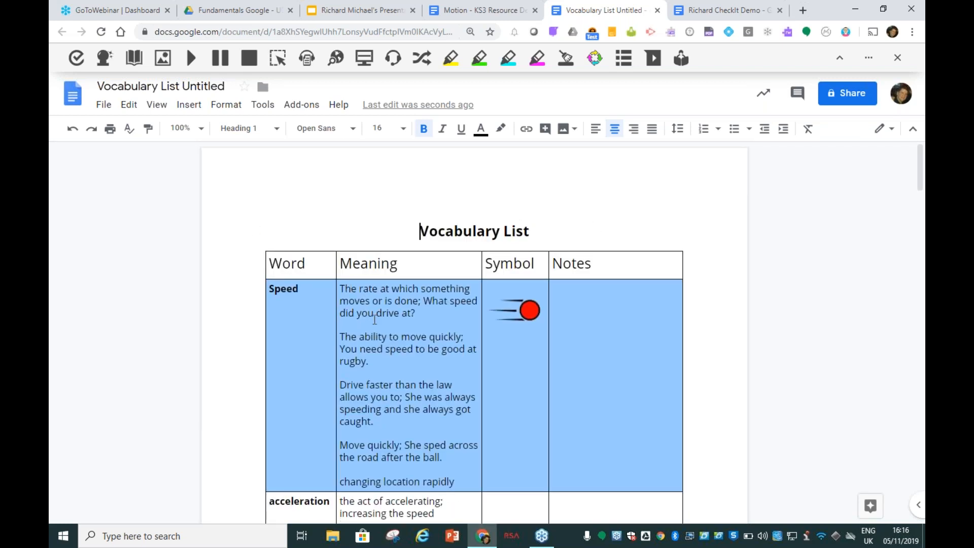
pyautogui.click(344, 338)
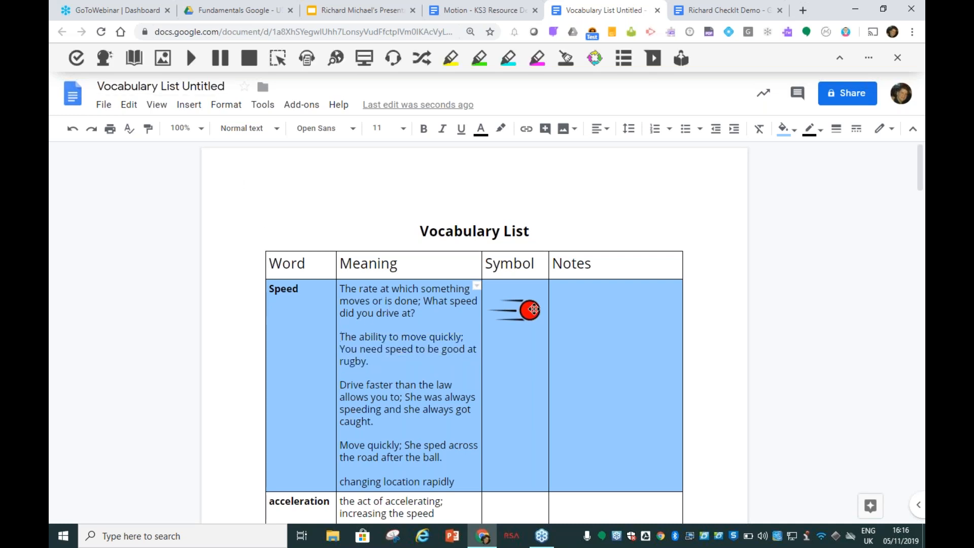
# Rename the "Notes" column header to "Sentence" and place the cursor in the Speed row of that column
pyautogui.click(597, 265)
pyautogui.press('BackSpace')
pyautogui.press('BackSpace')
pyautogui.press('BackSpace')
pyautogui.press('BackSpace')
pyautogui.press('BackSpace')
pyautogui.write('Sentence')
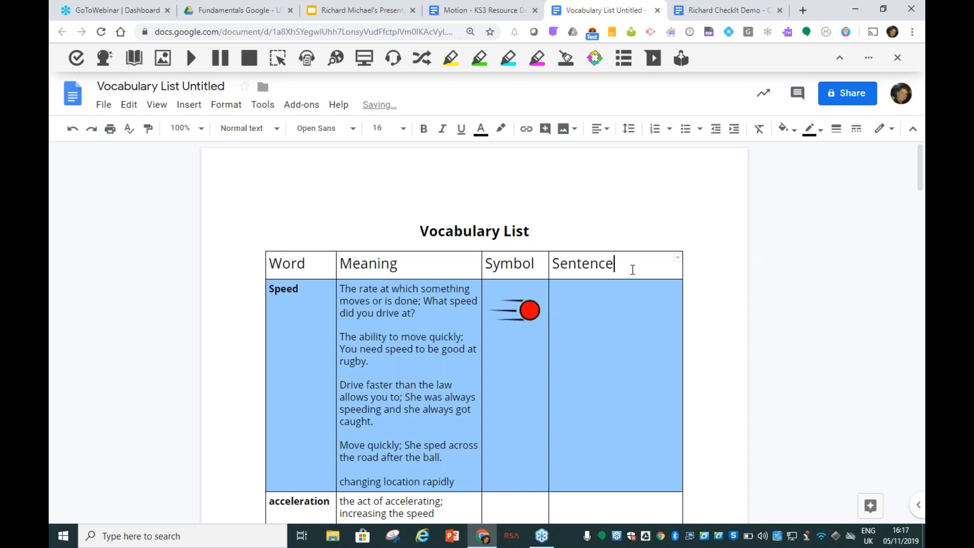
pyautogui.click(634, 298)
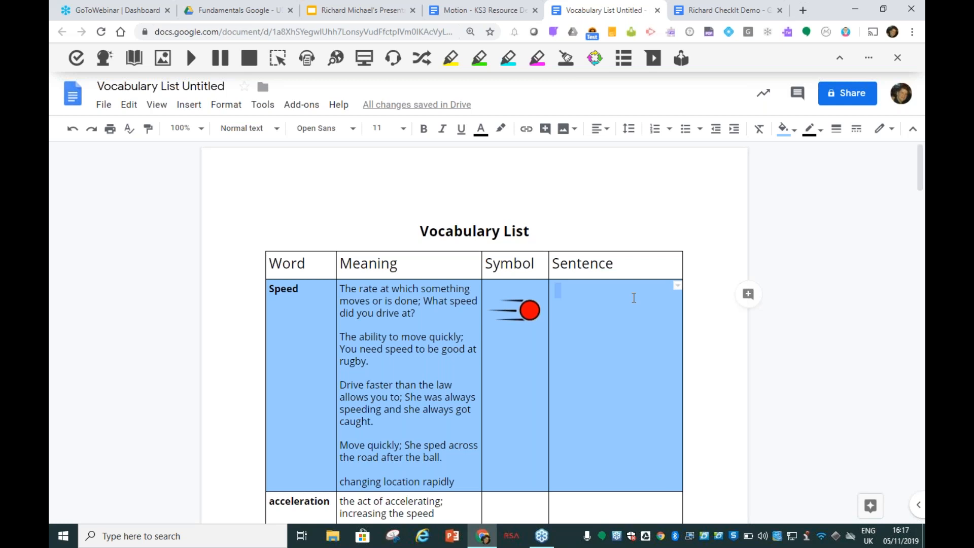
pyautogui.scroll(-15, 507, 314)
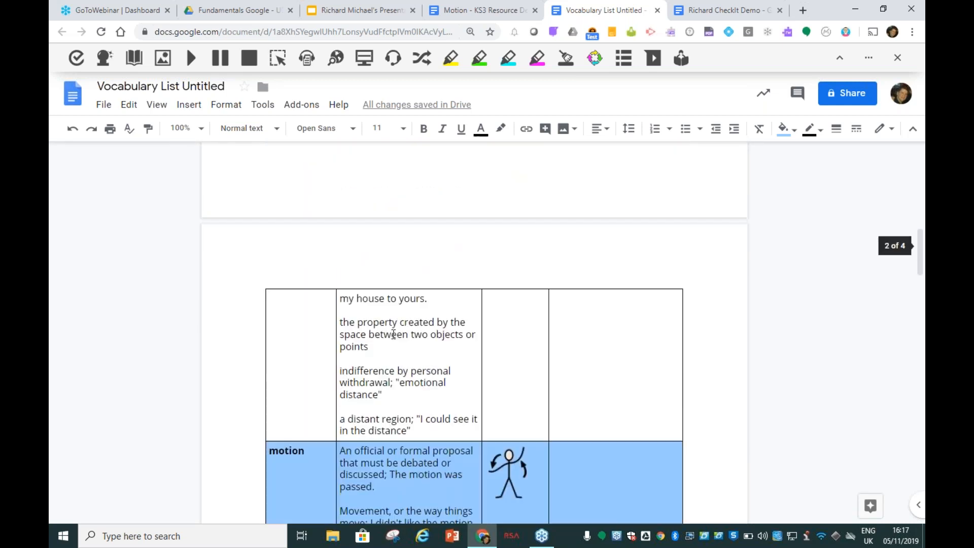
pyautogui.scroll(-15, 394, 334)
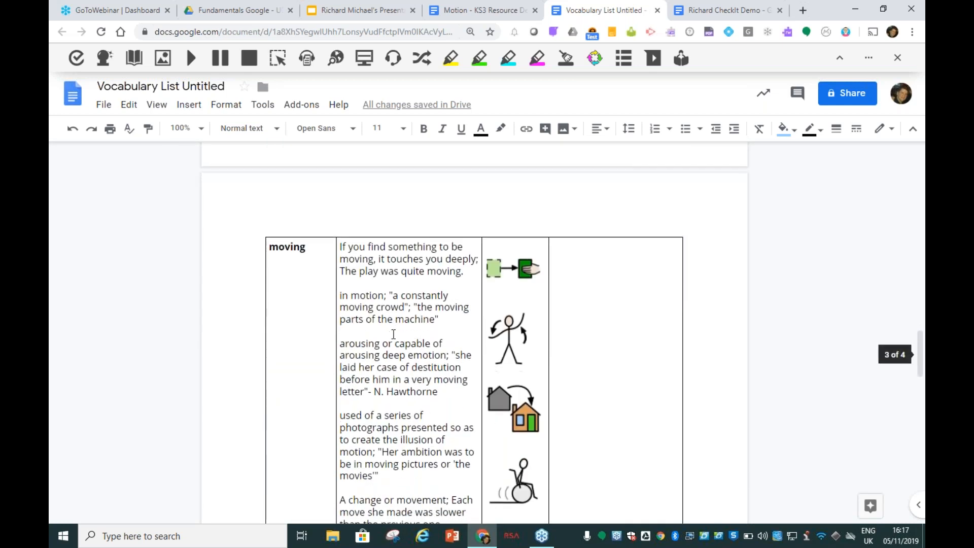
pyautogui.scroll(-8, 394, 340)
pyautogui.scroll(5, 395, 349)
pyautogui.scroll(10, 394, 349)
# Rename the vocabulary list document as "Motion Vocab List"
pyautogui.doubleClick(184, 87)
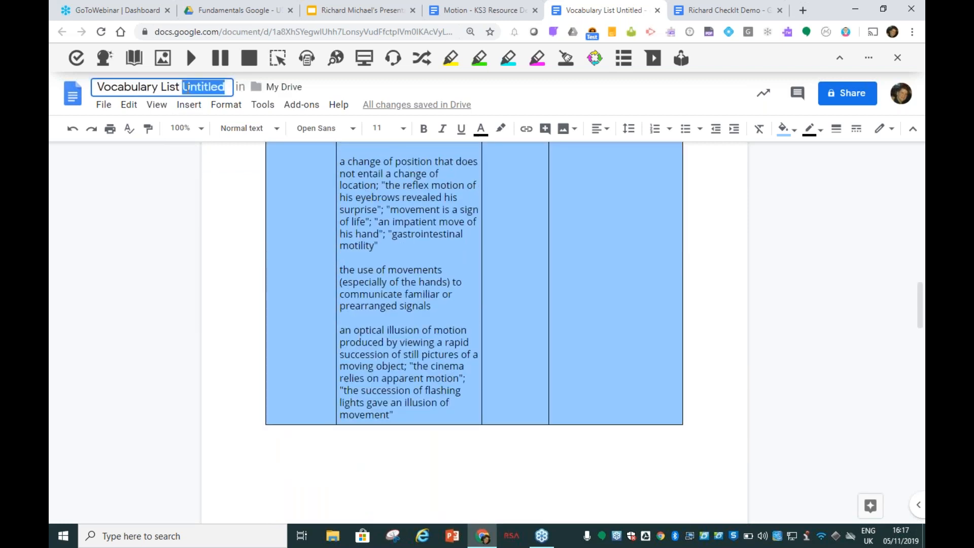
pyautogui.click(186, 88)
pyautogui.write('Speed')
pyautogui.press('BackSpace')
pyautogui.press('BackSpace')
pyautogui.press('BackSpace')
pyautogui.press('BackSpace')
pyautogui.press('BackSpace')
pyautogui.write('Motion')
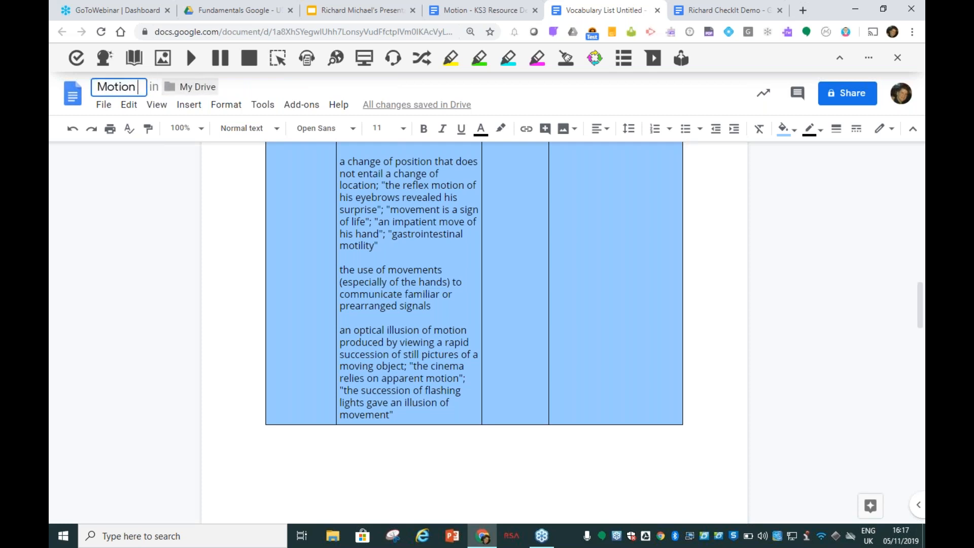
pyautogui.write(' Vocab List')
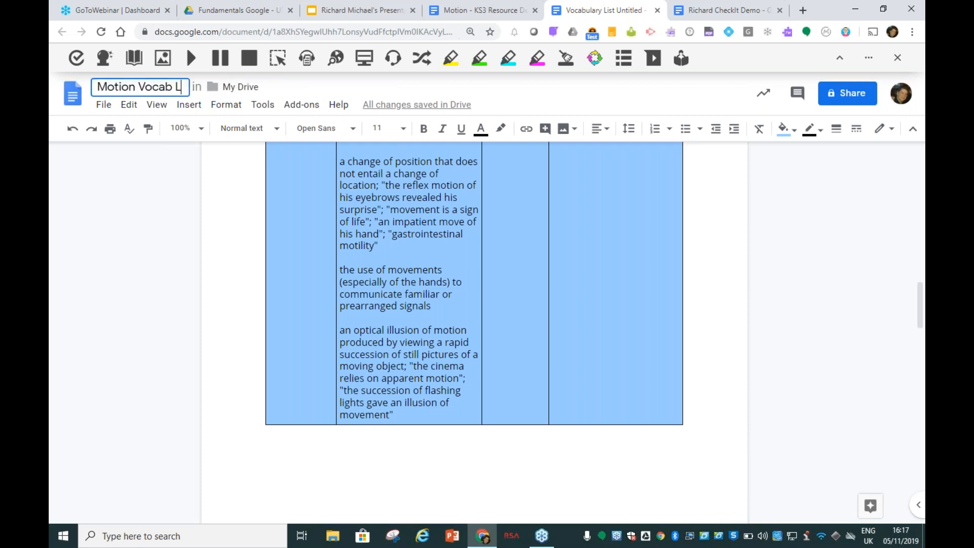
pyautogui.press('Return')
# Copy the document name "Motion Vocab List" and paste it over the "Vocabulary List" heading above the table
pyautogui.scroll(15, 596, 267)
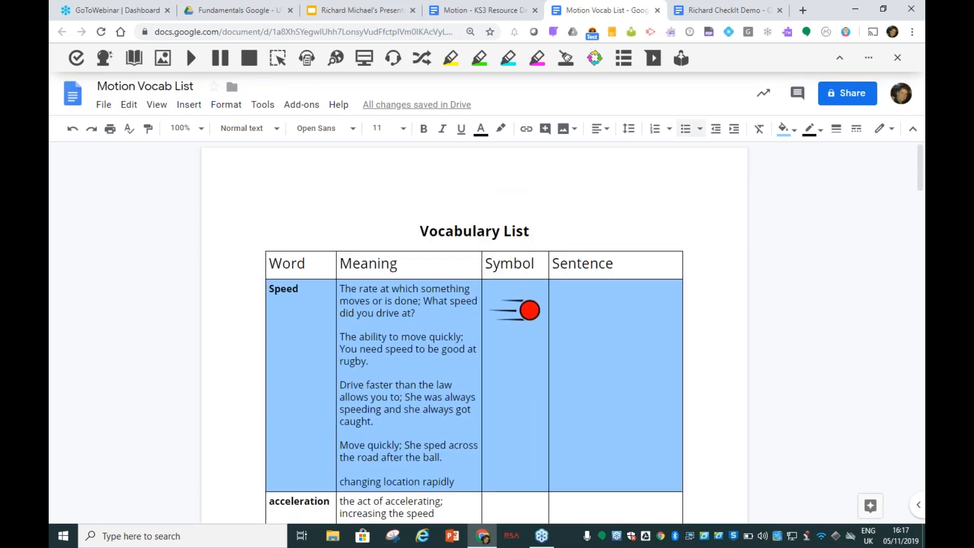
pyautogui.click(172, 84)
pyautogui.rightClick(166, 87)
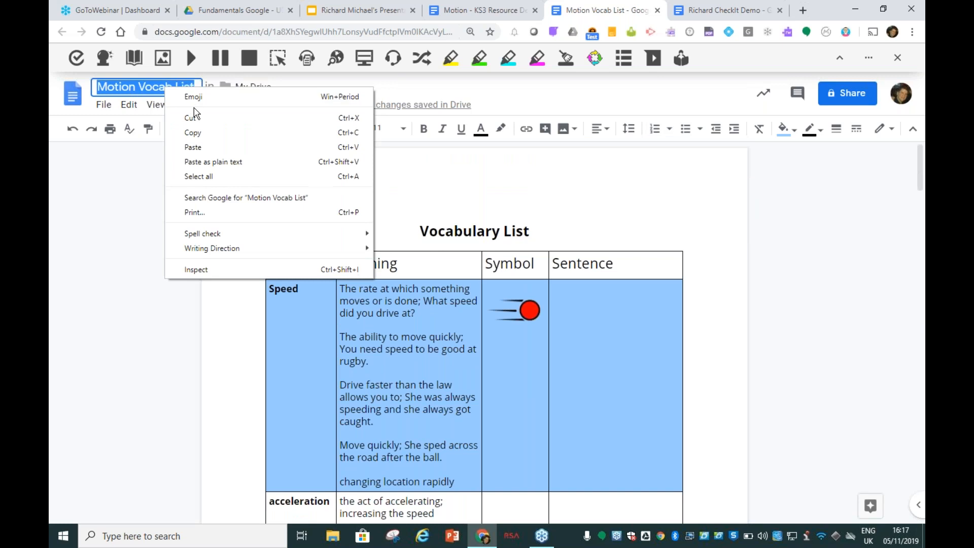
pyautogui.click(208, 133)
pyautogui.doubleClick(475, 232)
pyautogui.click(477, 232)
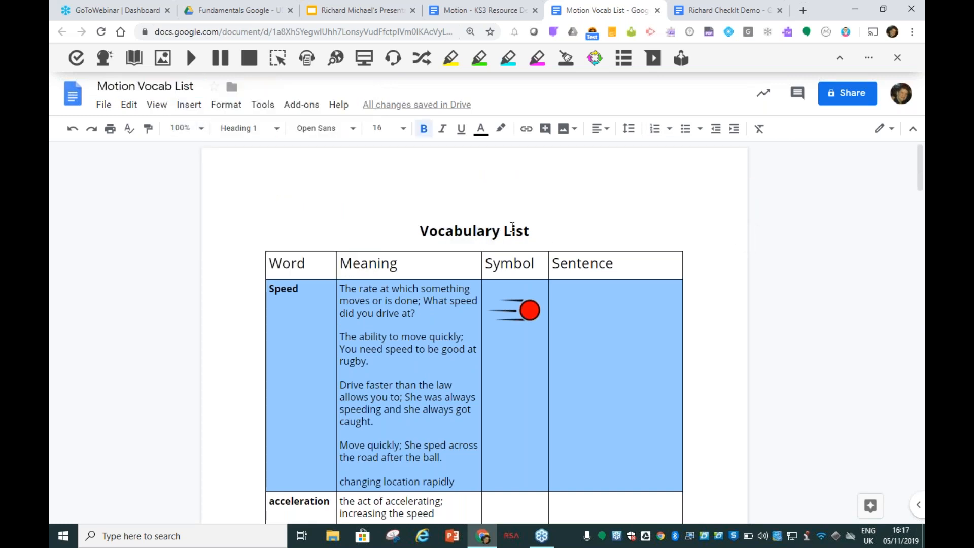
pyautogui.moveTo(545, 235); pyautogui.dragTo(400, 215)
pyautogui.rightClick(474, 229)
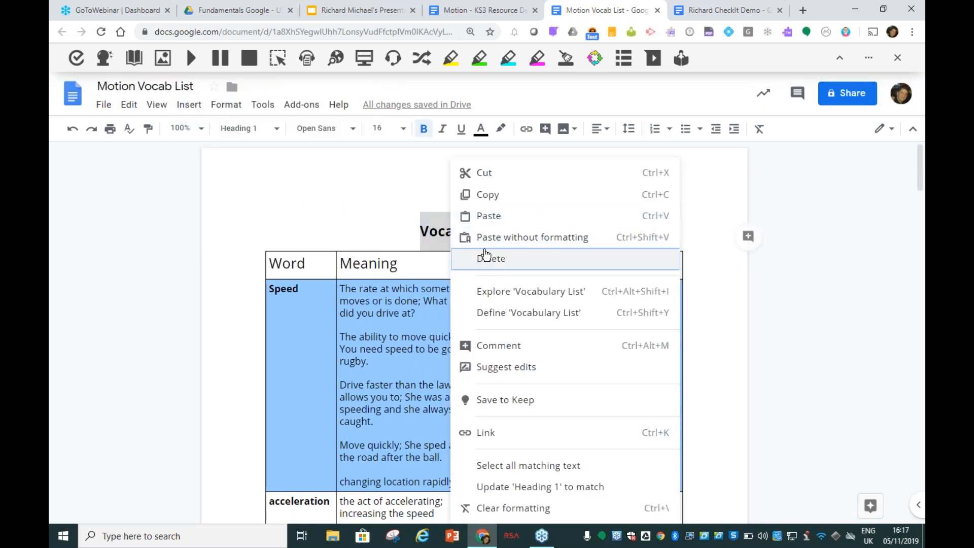
pyautogui.click(487, 218)
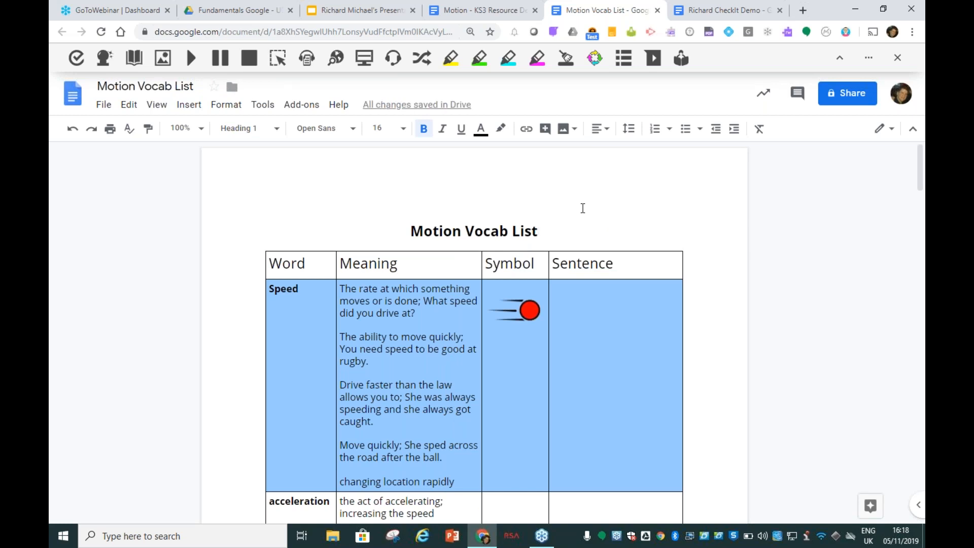
# Return to the Motion KS3 resource document
pyautogui.click(482, 10)
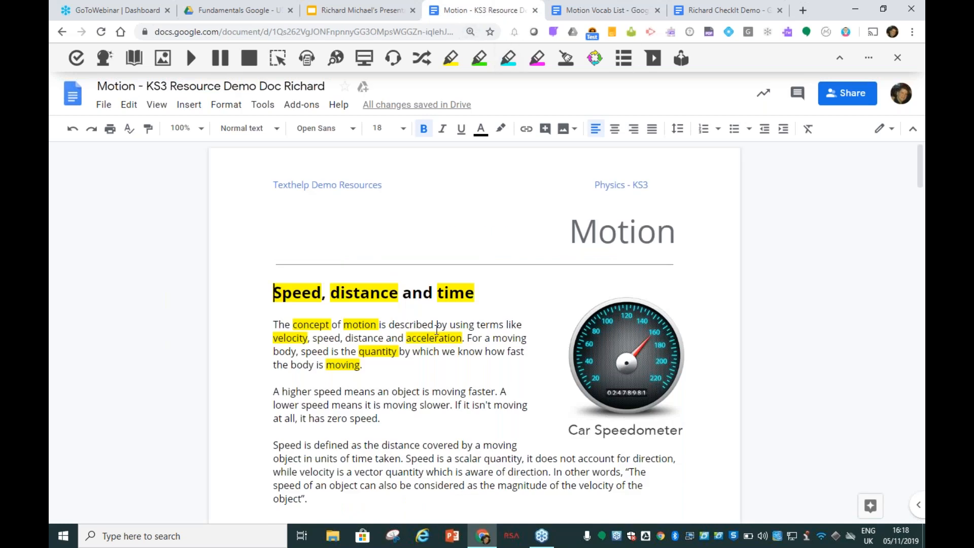
# Remove the highlights from the "Speed, distance and time" heading and the first paragraph of the Motion document
pyautogui.doubleClick(401, 370)
pyautogui.moveTo(396, 373); pyautogui.dragTo(266, 277)
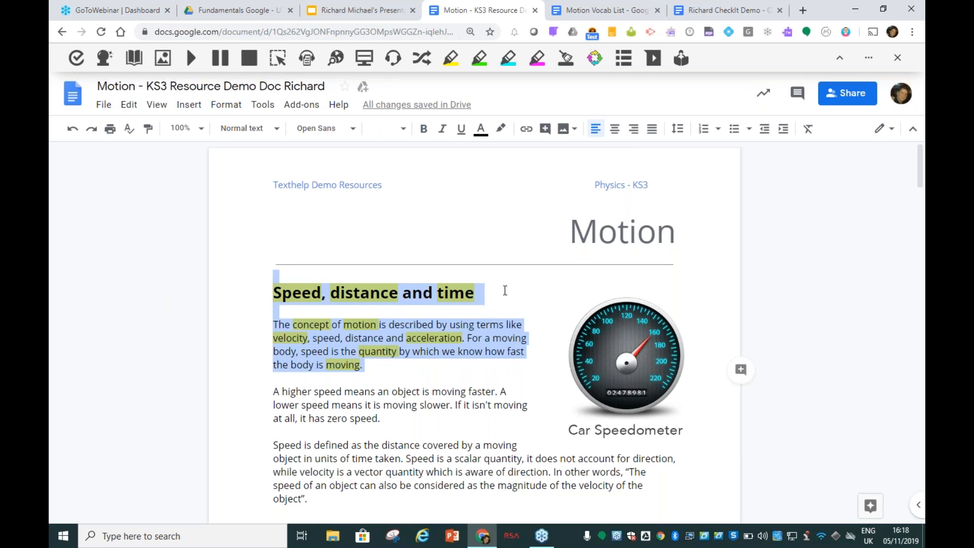
pyautogui.click(567, 62)
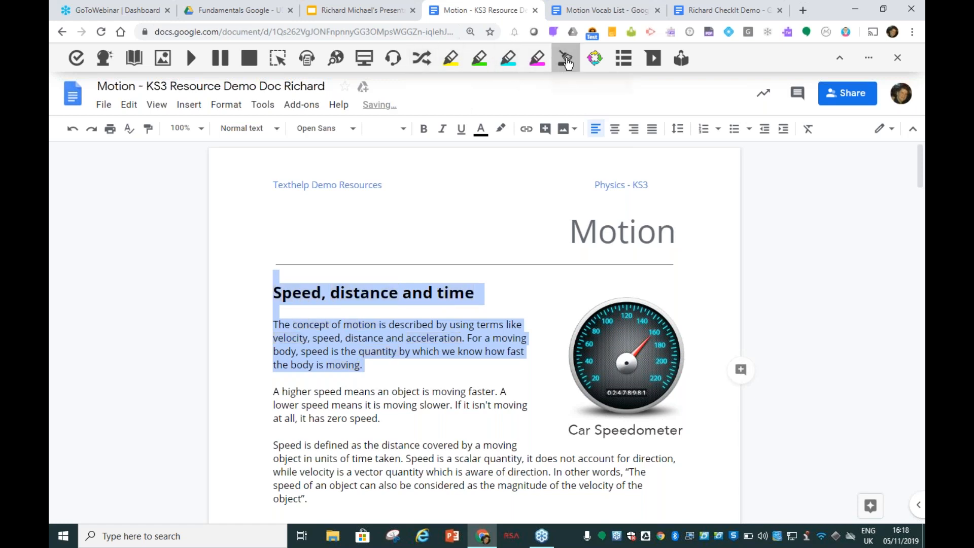
pyautogui.click(526, 303)
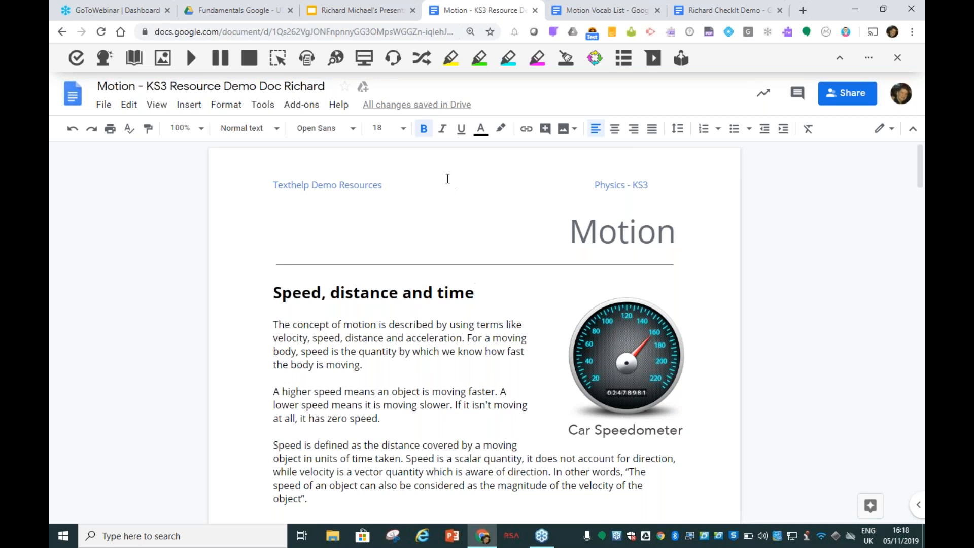
# Switch to the CheckIt demo document and run Check It on its sample sentences
pyautogui.click(733, 9)
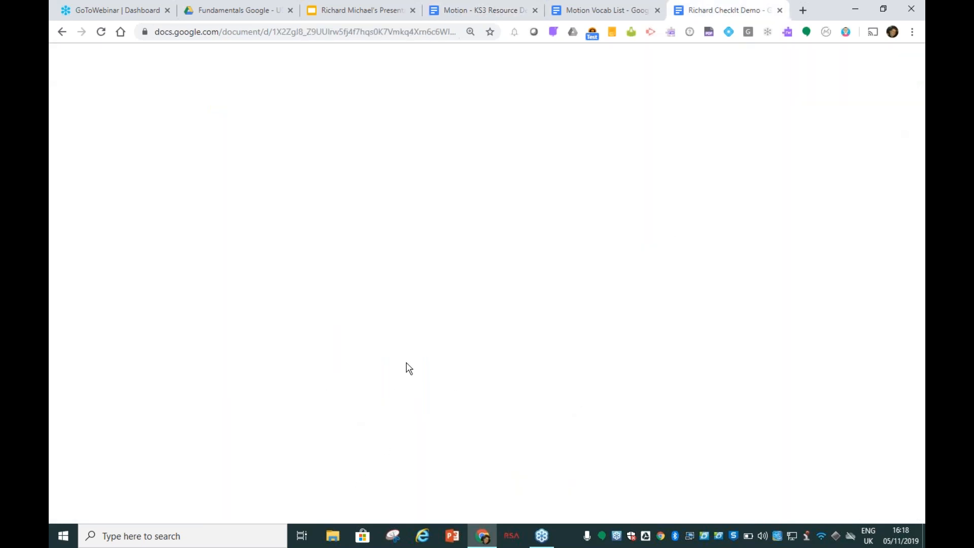
pyautogui.click(499, 330)
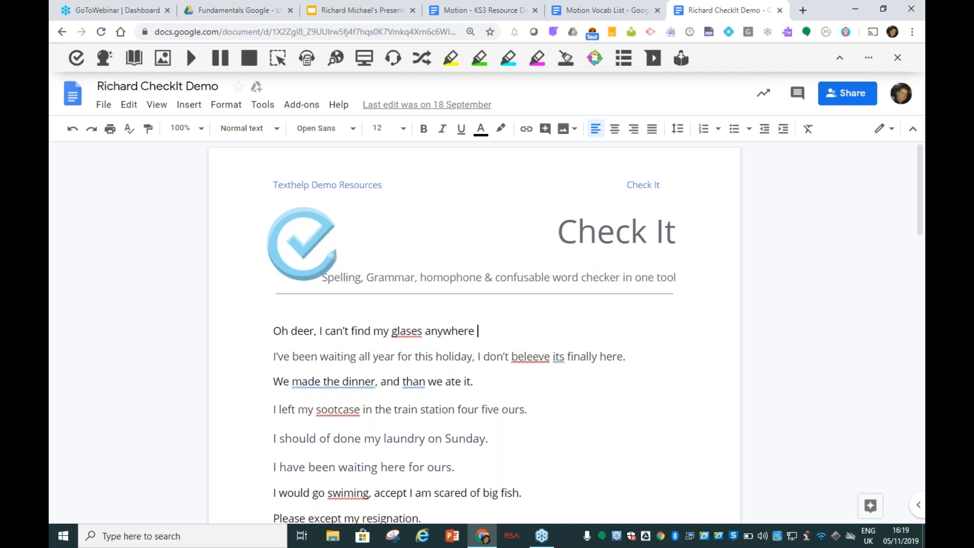
pyautogui.click(80, 67)
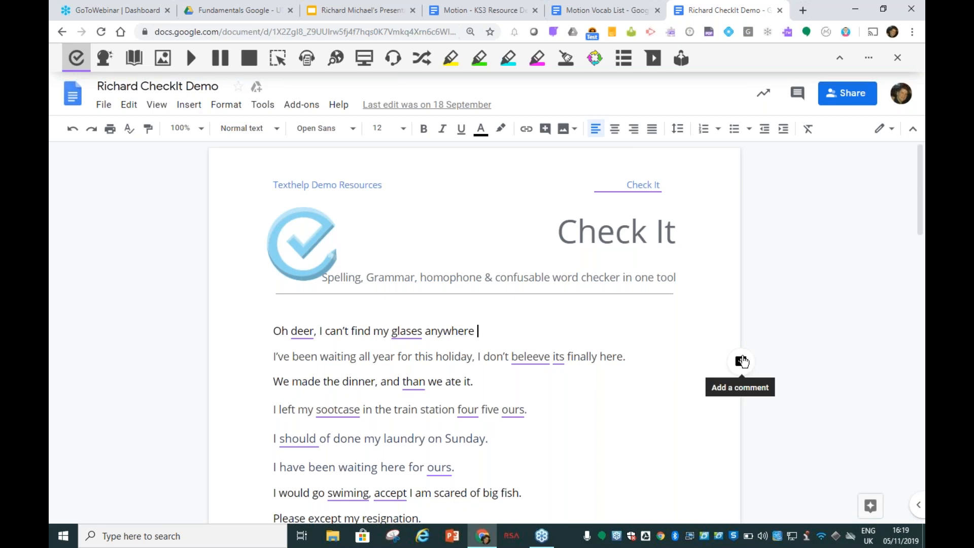
pyautogui.scroll(-1, 392, 387)
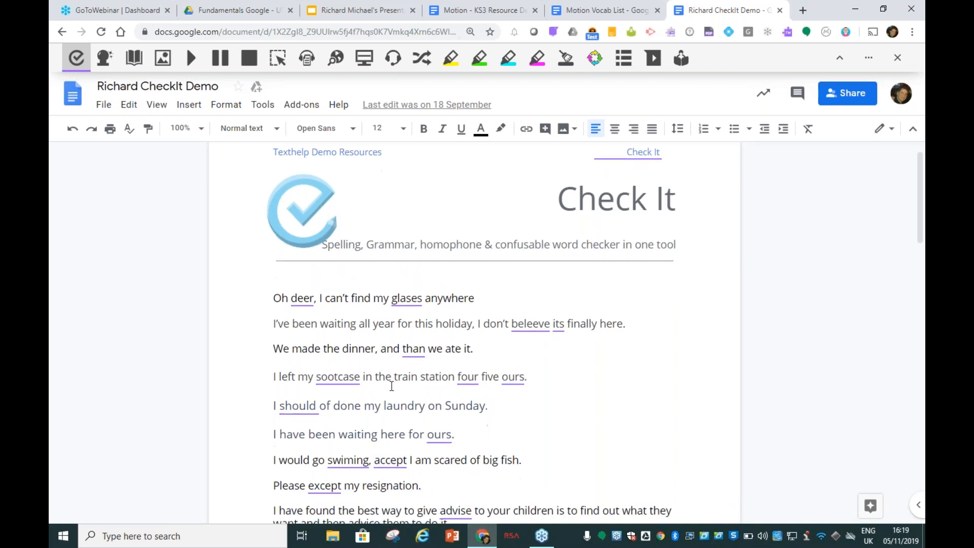
pyautogui.scroll(-1, 391, 386)
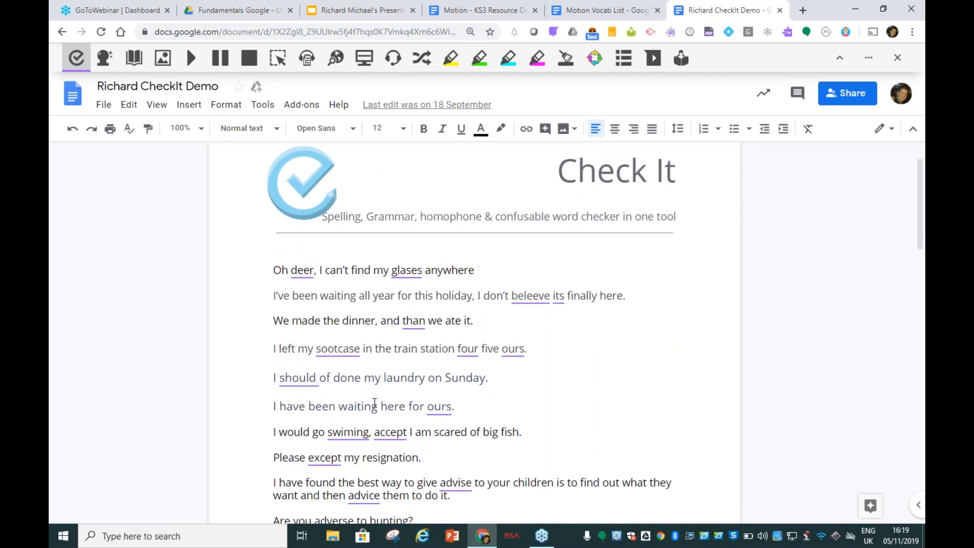
# Examine the Check It suggestion for "deer" and look up the suggested word "dear" in the dictionary
pyautogui.click(304, 270)
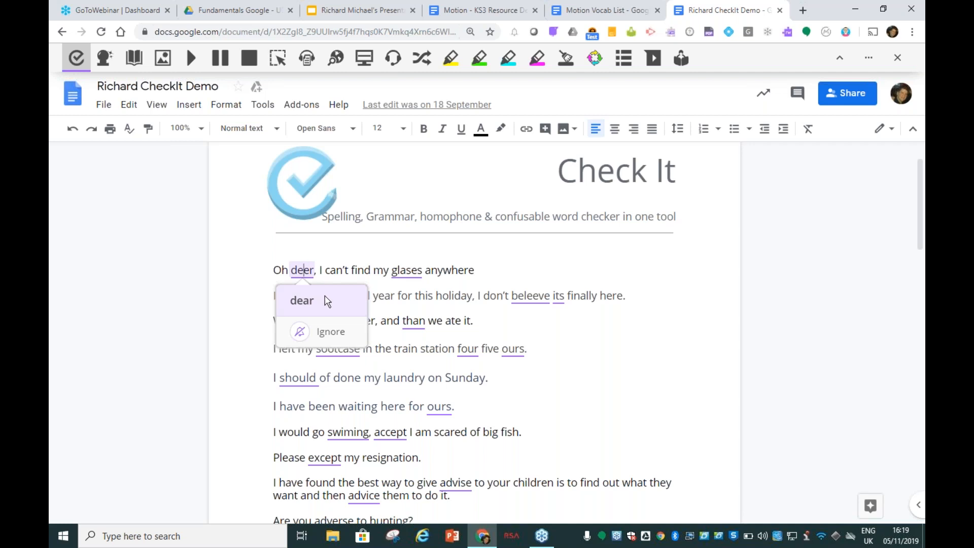
pyautogui.click(416, 298)
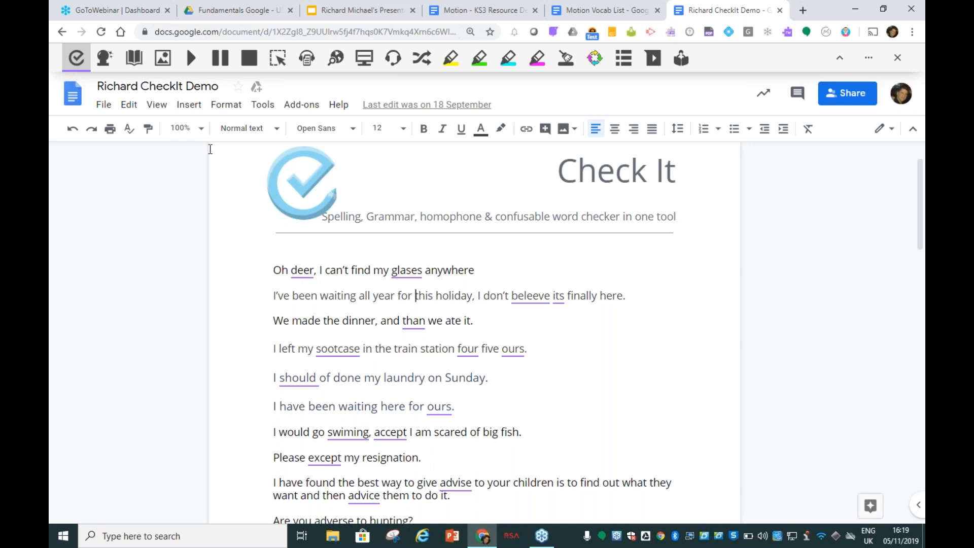
pyautogui.click(133, 63)
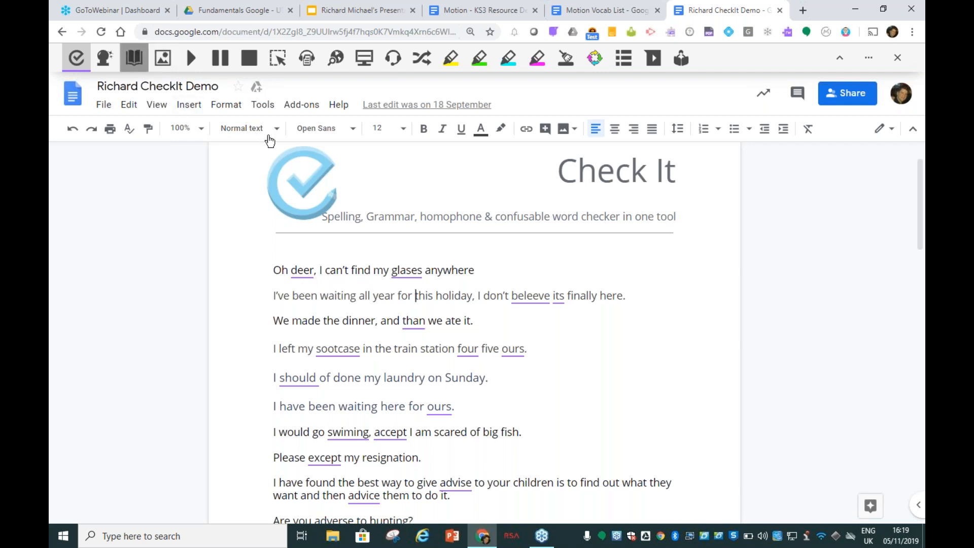
pyautogui.moveTo(196, 152); pyautogui.dragTo(201, 185)
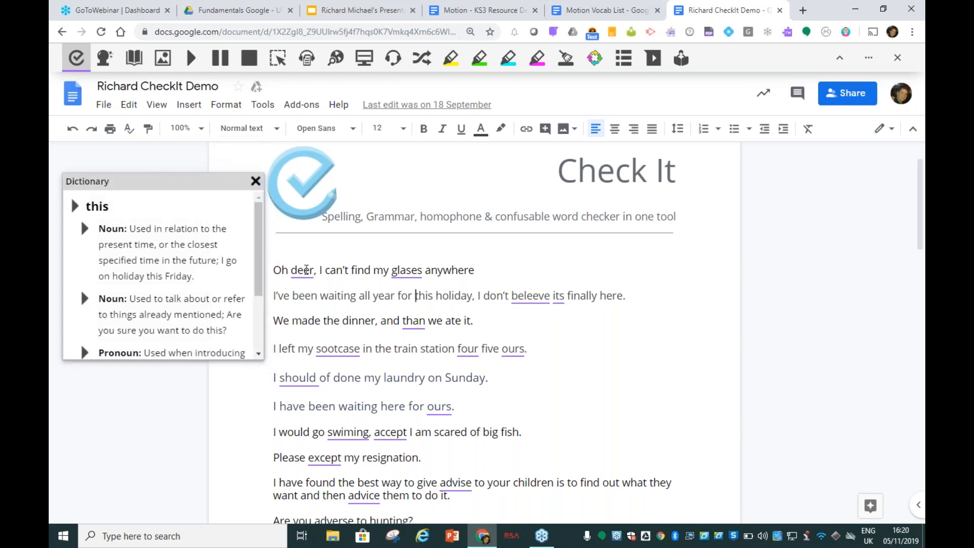
pyautogui.click(303, 269)
pyautogui.moveTo(315, 305)
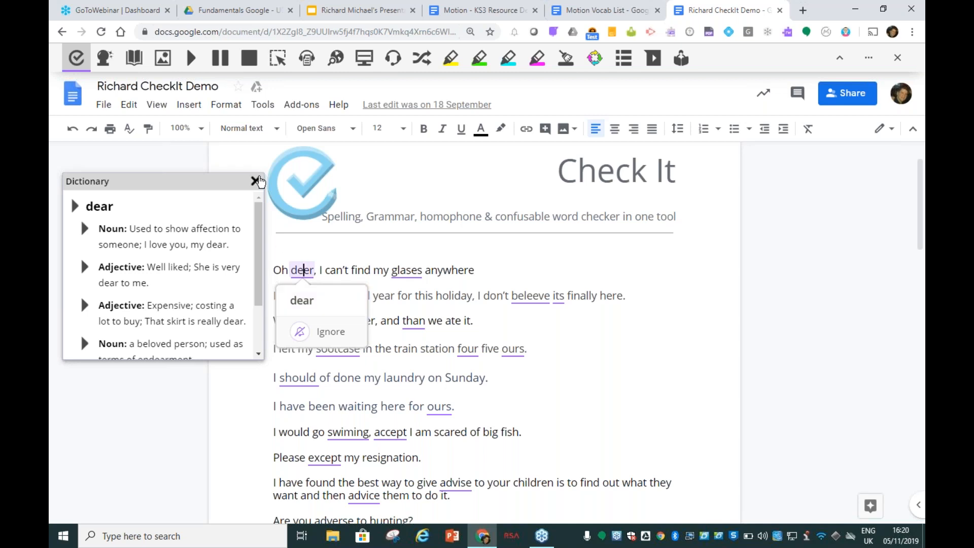
pyautogui.click(256, 181)
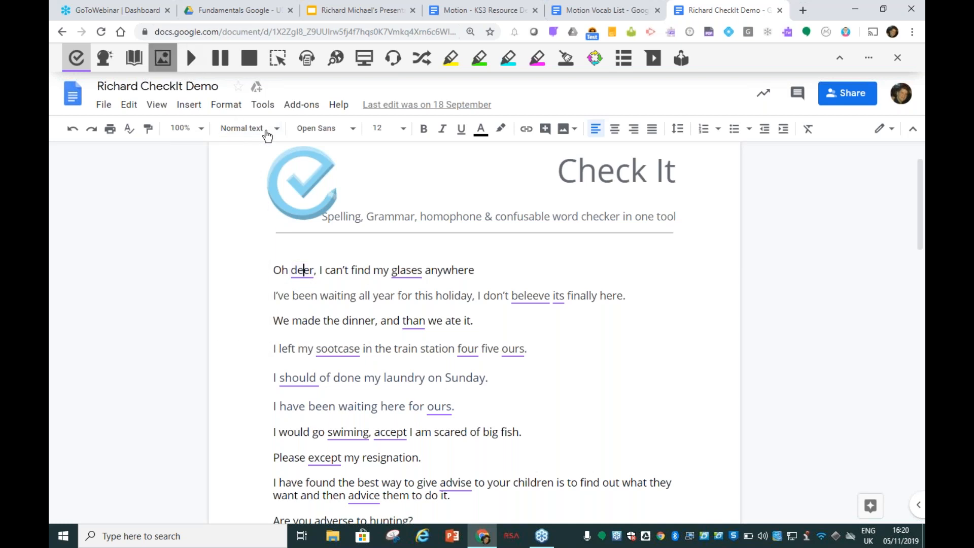
# Look up "deer" in the picture dictionary and replace it with the Check It suggestion "dear"
pyautogui.click(162, 58)
pyautogui.click(303, 270)
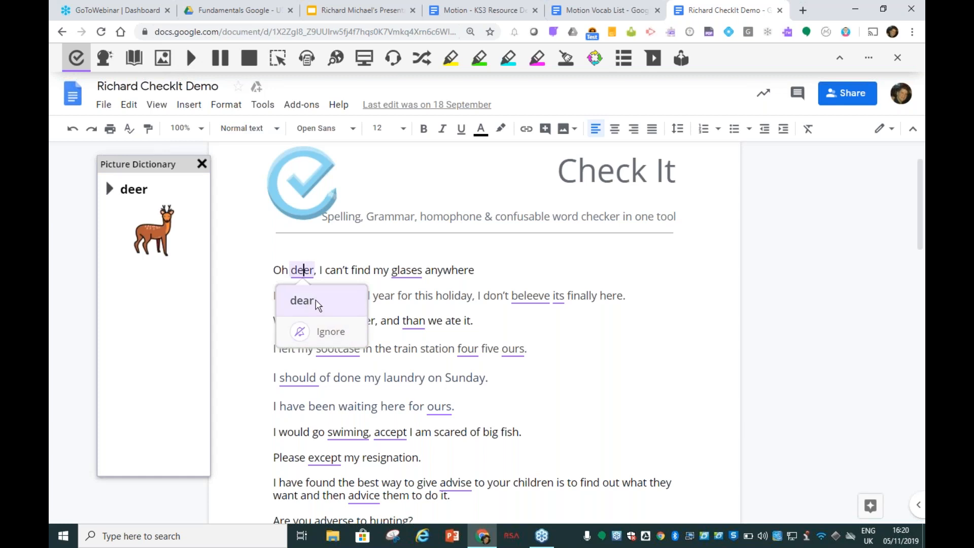
pyautogui.click(331, 308)
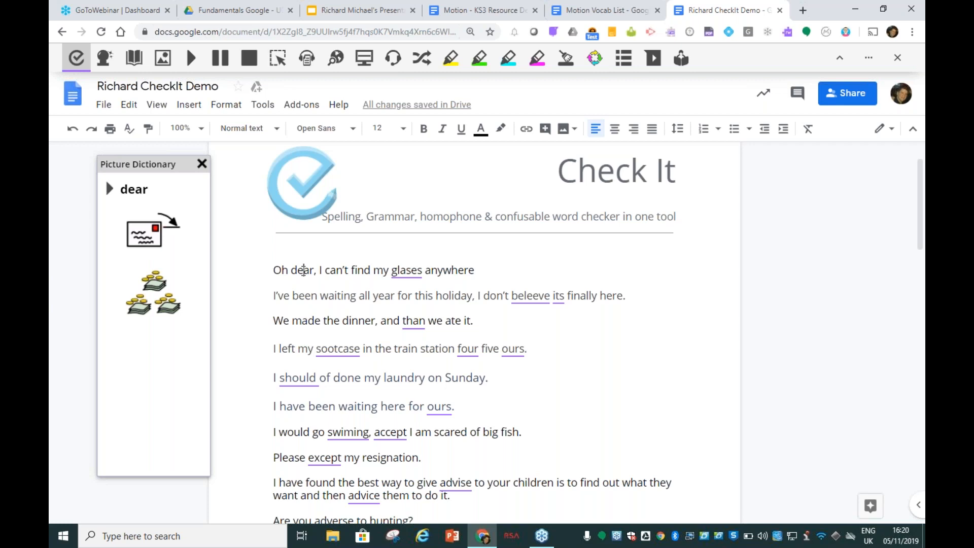
# Replace "glases" with the suggestion "glasses" and insert the eyeglasses picture from the picture dictionary in front of the word
pyautogui.click(407, 270)
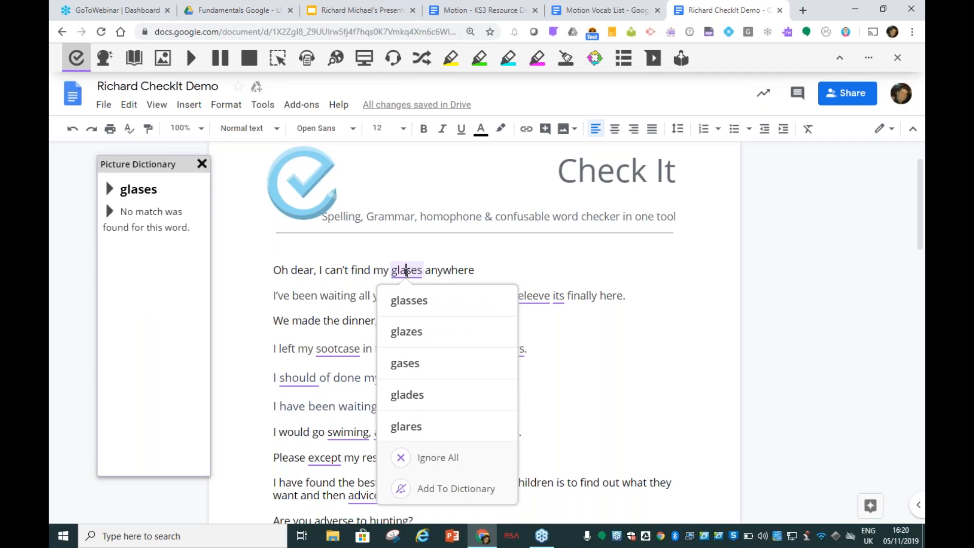
pyautogui.moveTo(416, 300)
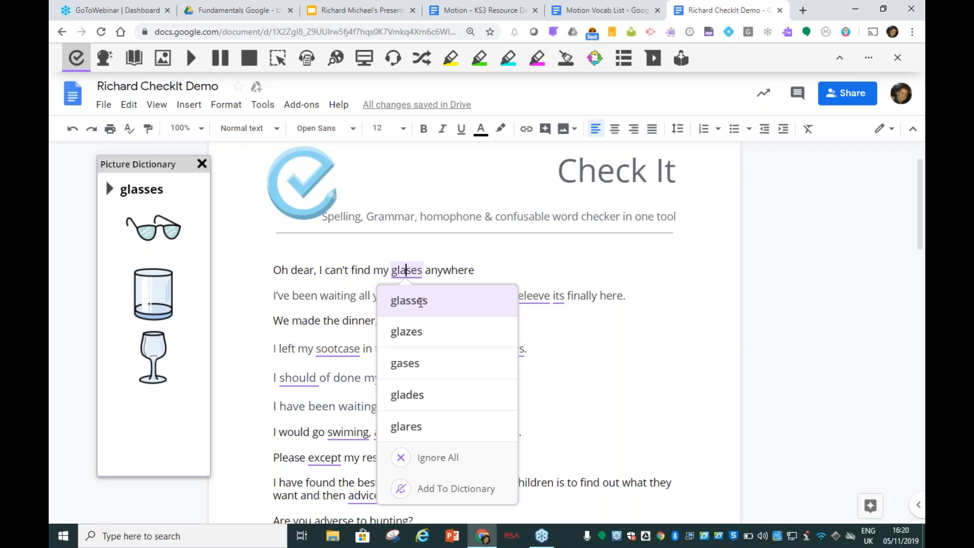
pyautogui.click(420, 303)
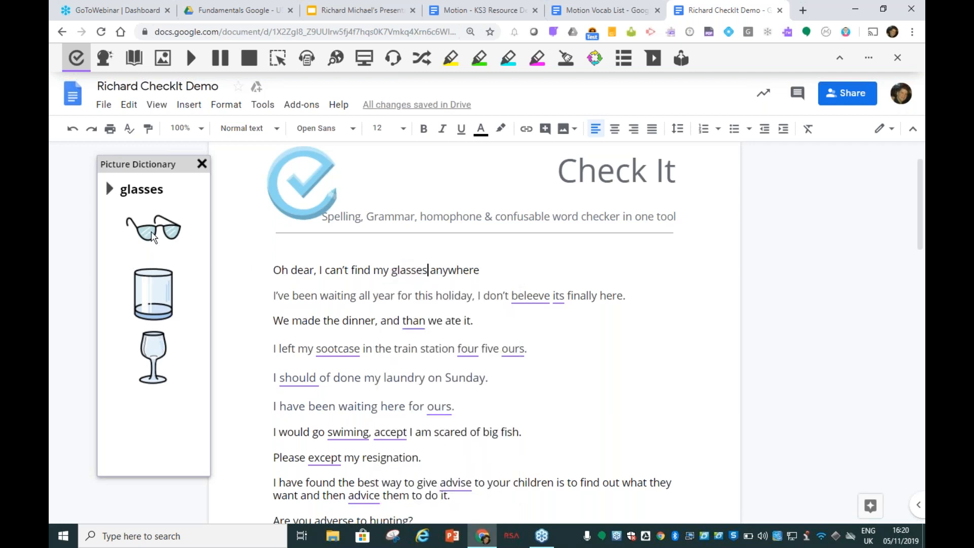
pyautogui.moveTo(155, 240); pyautogui.dragTo(392, 274)
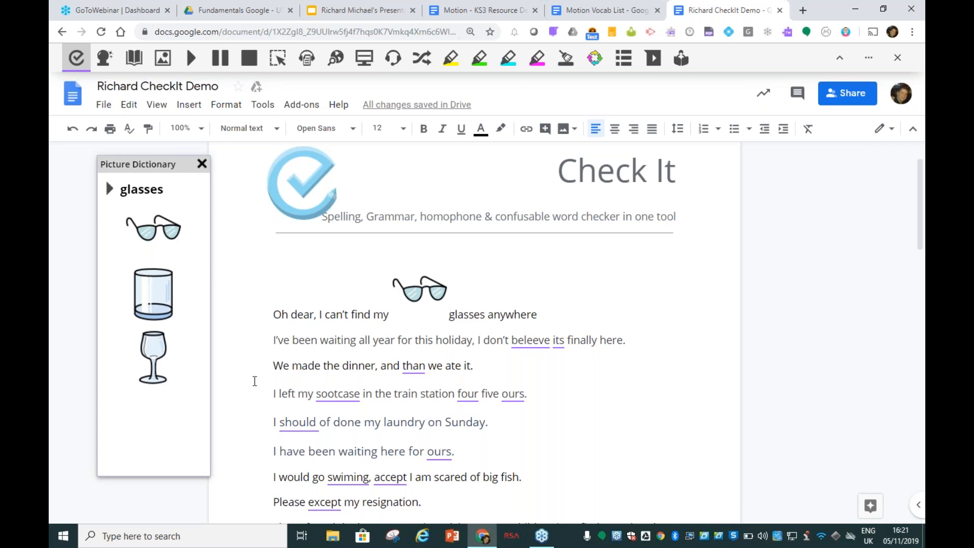
# Correct "sootcase" to "suitcase" and "four" to "for" in the train station sentence using the Check It suggestions
pyautogui.click(343, 395)
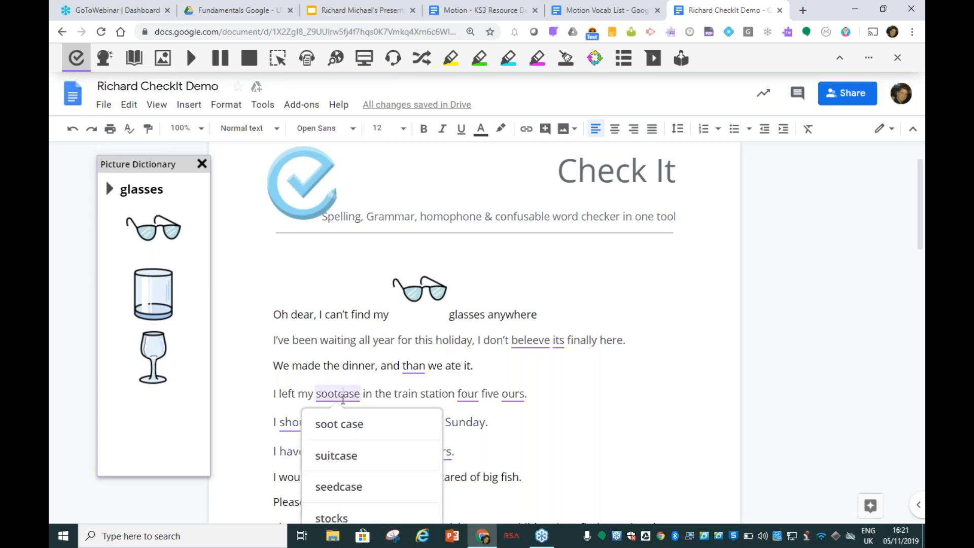
pyautogui.scroll(-1, 343, 397)
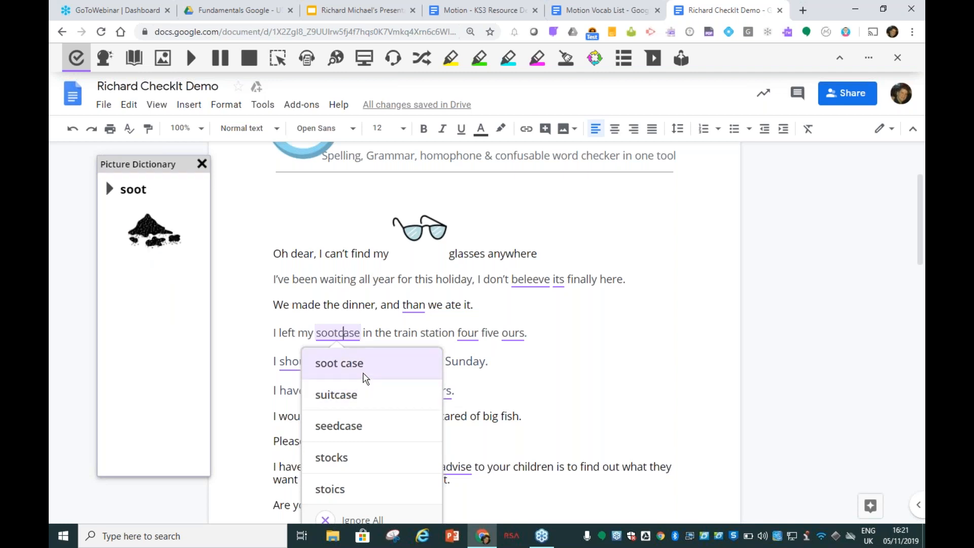
pyautogui.click(366, 400)
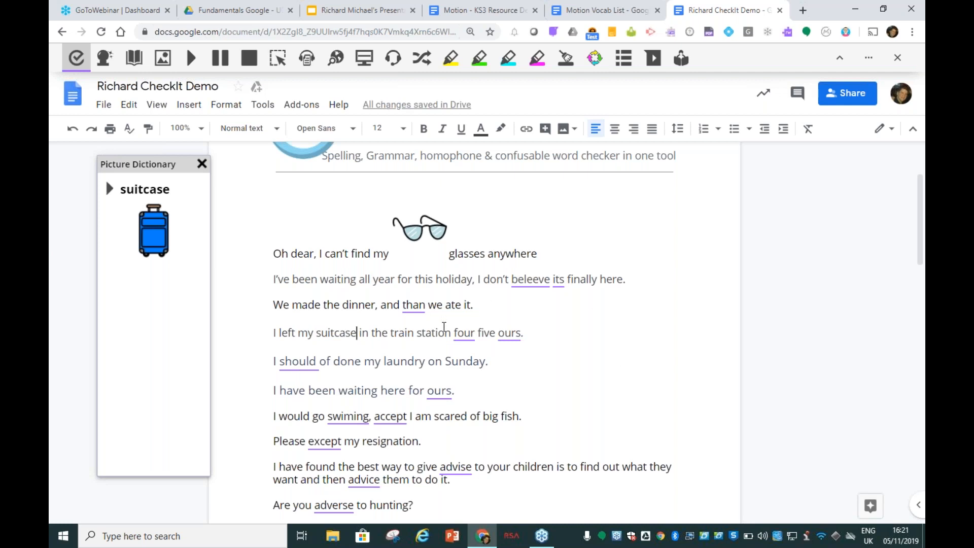
pyautogui.click(466, 333)
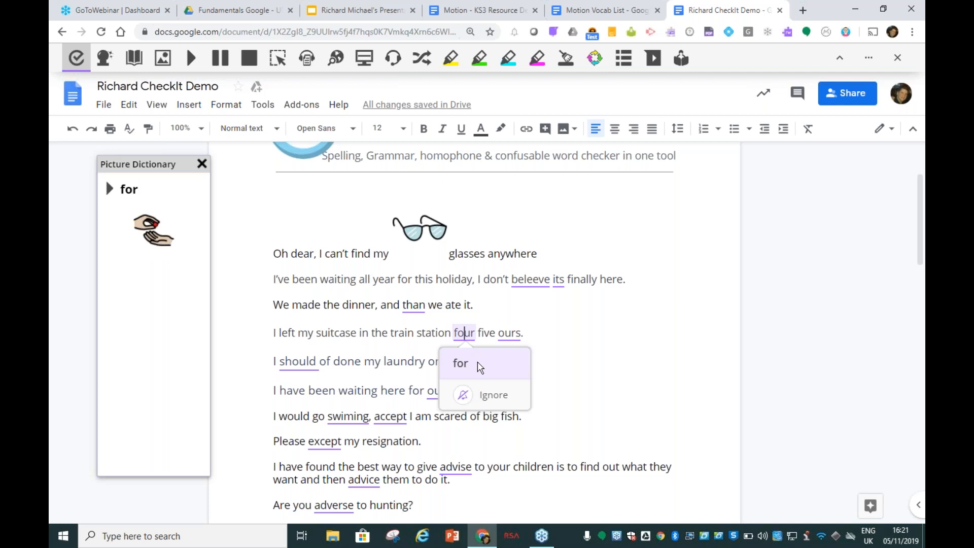
pyautogui.click(480, 367)
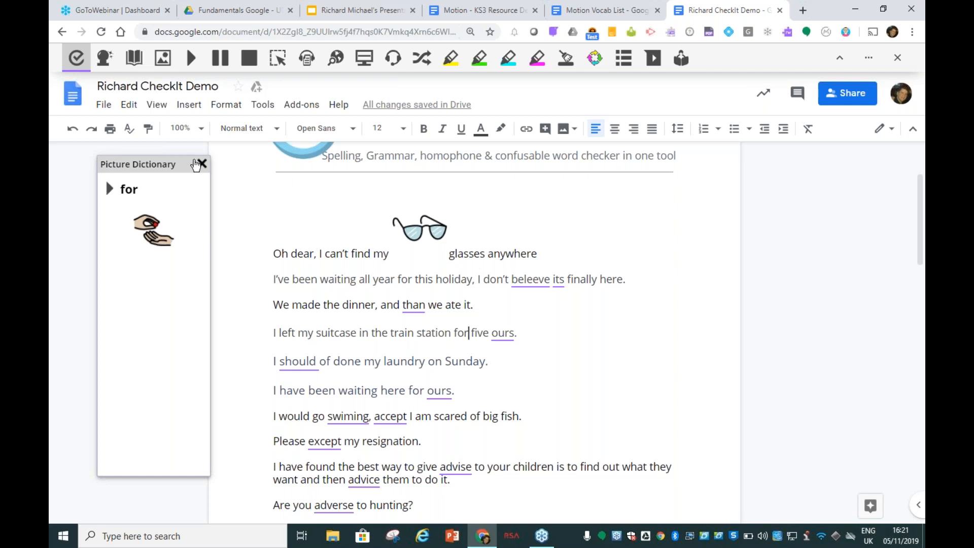
# Close the picture dictionary and turn off Check It
pyautogui.click(202, 163)
pyautogui.click(77, 61)
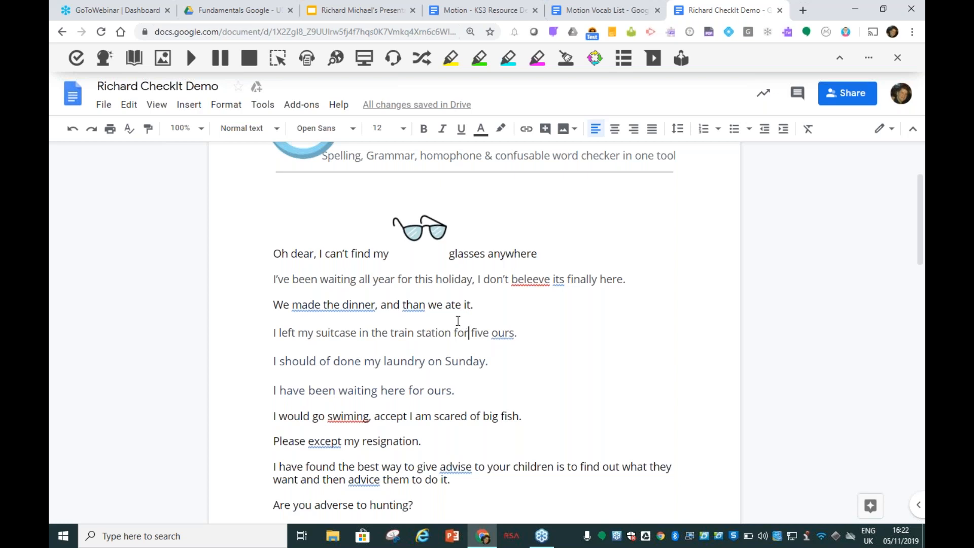
# Insert six blank lines below the laundry sentence and place the cursor on the first one
pyautogui.doubleClick(518, 368)
pyautogui.press('Return')
pyautogui.press('Return')
pyautogui.press('Return')
pyautogui.press('Return')
pyautogui.press('Return')
pyautogui.press('Return')
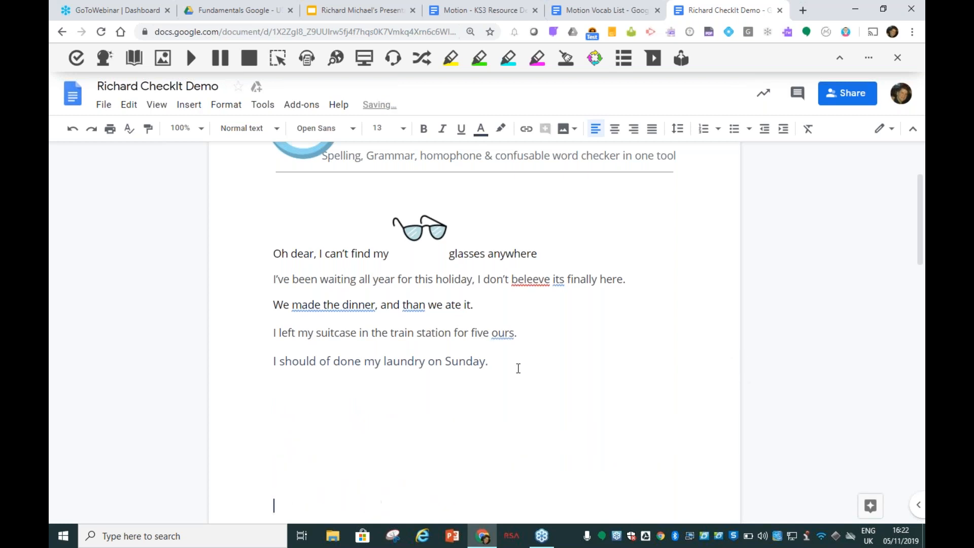
pyautogui.click(357, 355)
pyautogui.click(324, 335)
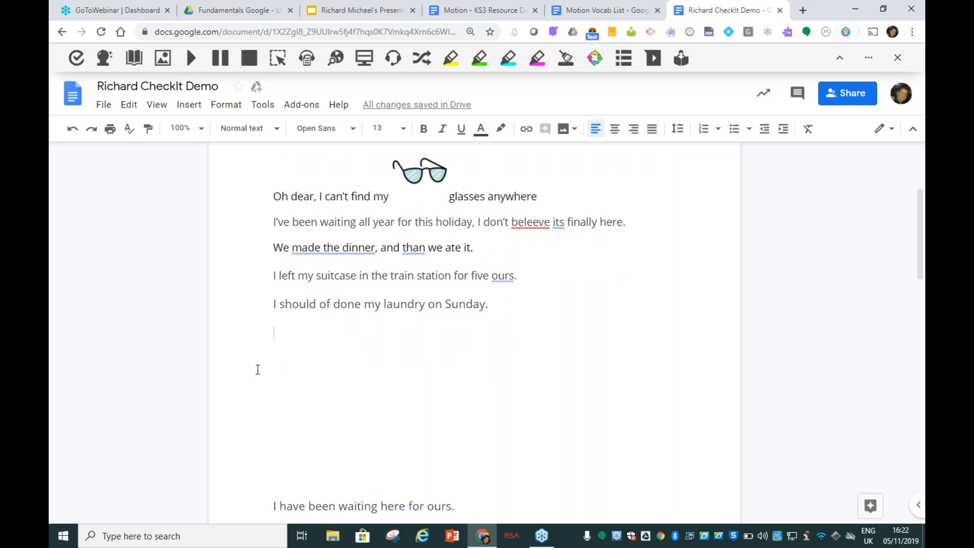
# Turn on word prediction and write "Once upon a time when" below the laundry sentence, completing each word from the suggestions
pyautogui.click(110, 68)
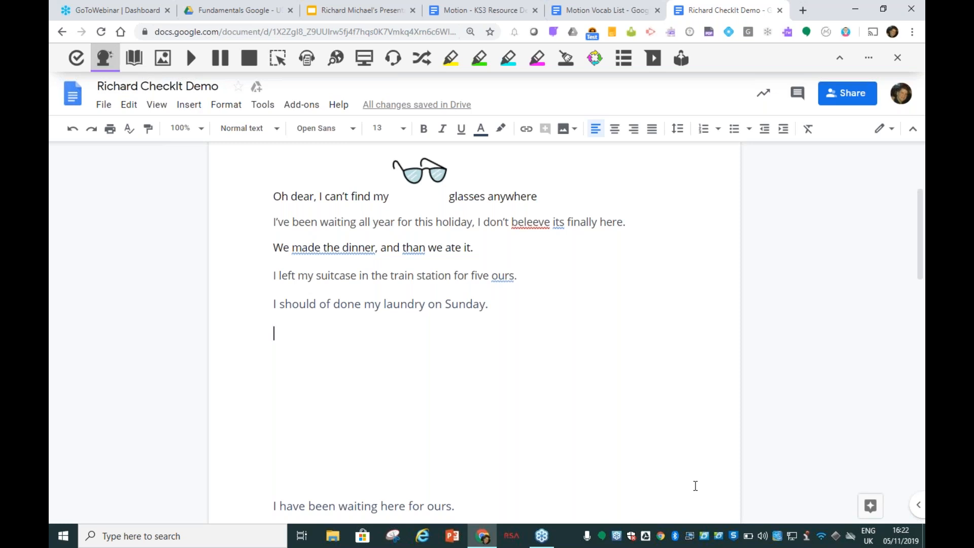
pyautogui.write('On')
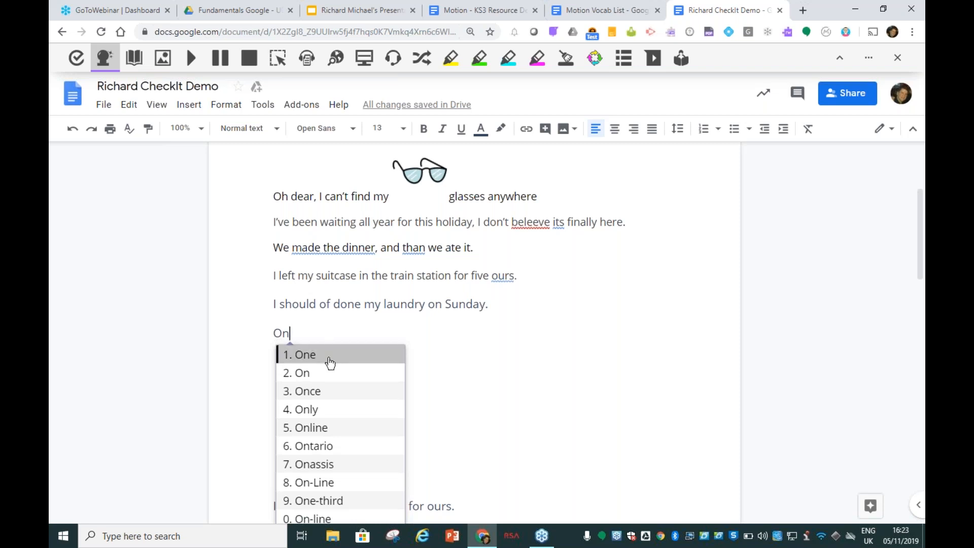
pyautogui.click(325, 394)
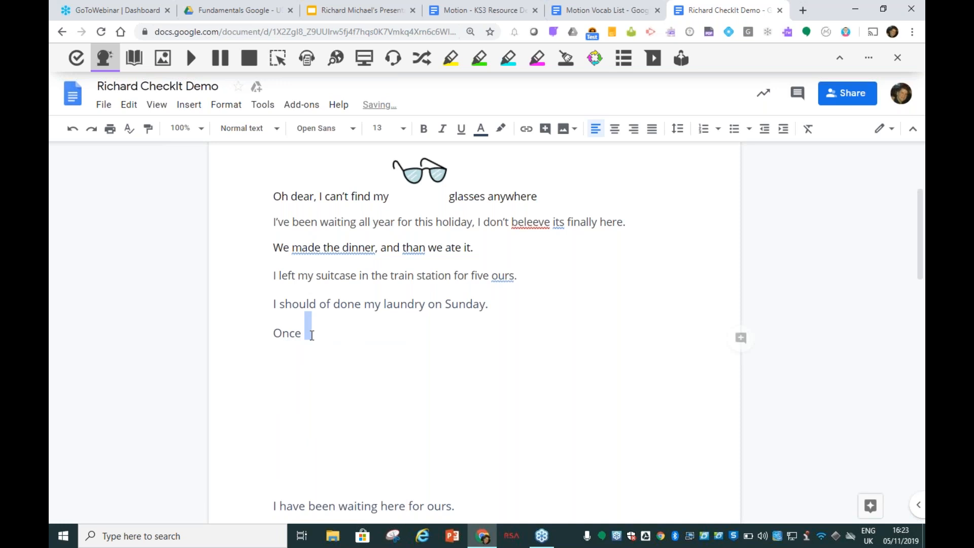
pyautogui.write('up')
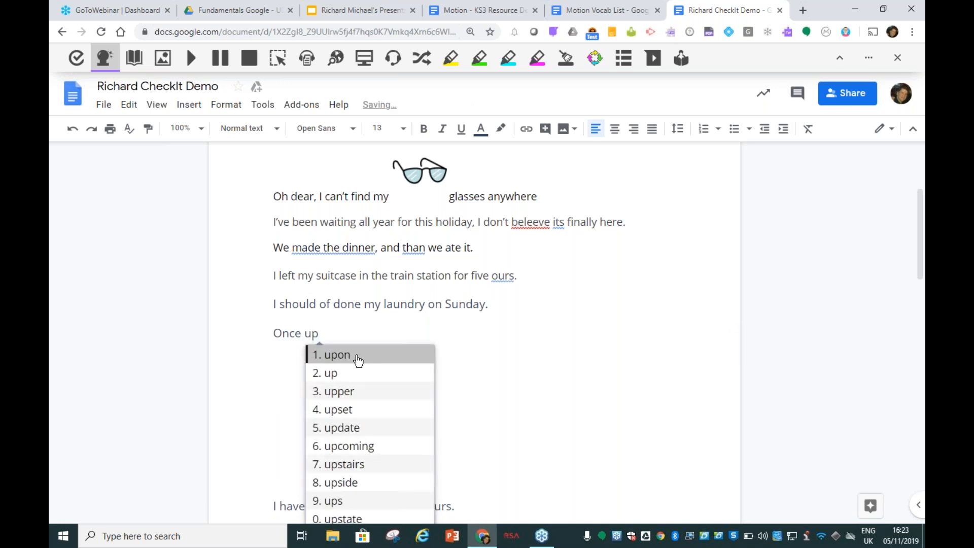
pyautogui.click(358, 360)
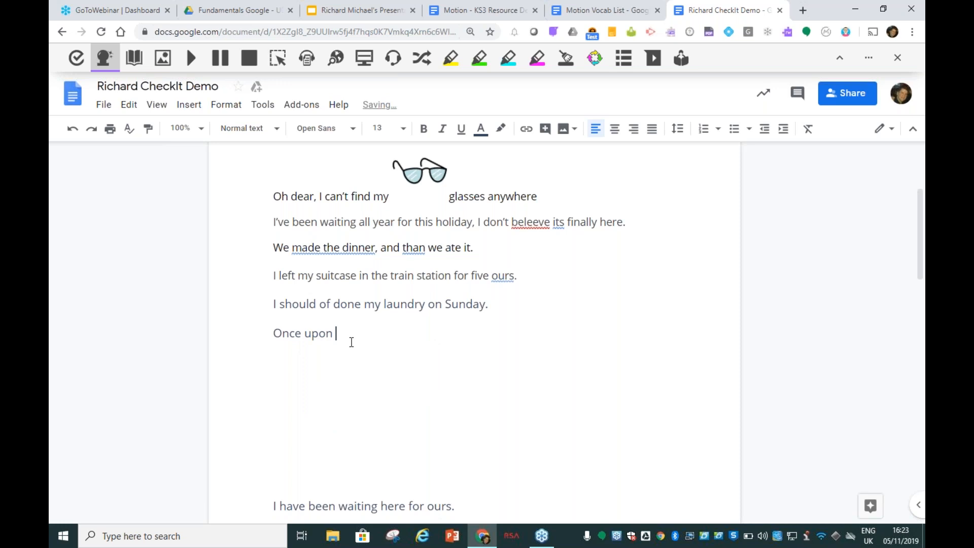
pyautogui.write('a')
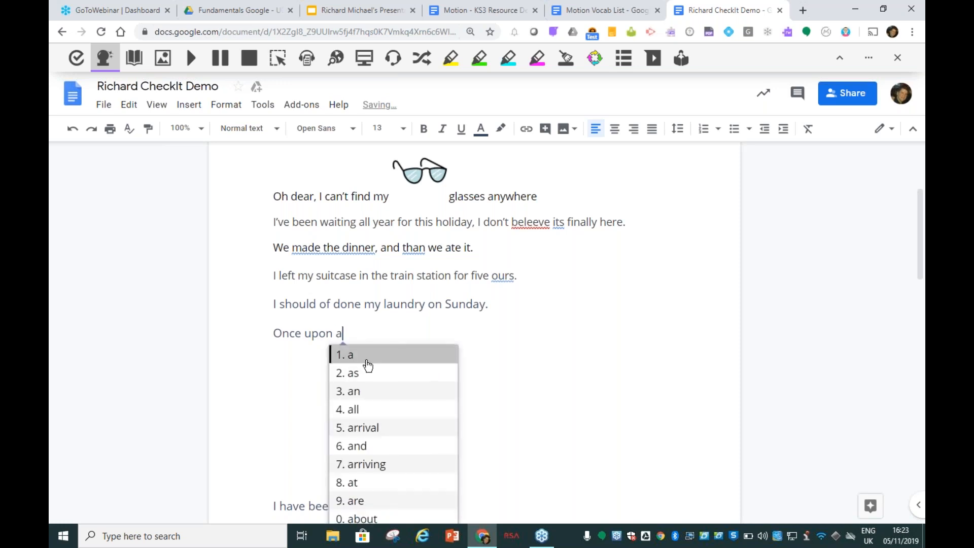
pyautogui.click(368, 363)
pyautogui.write('t')
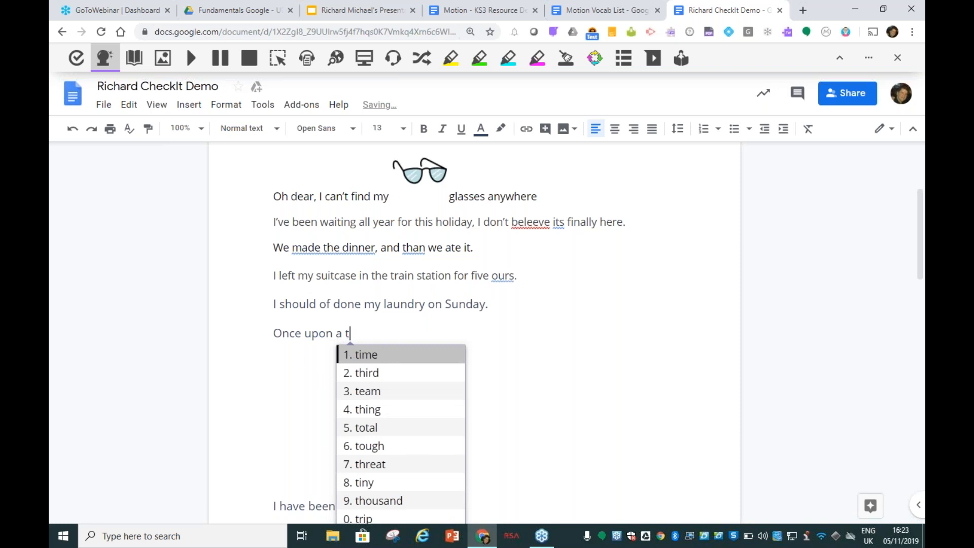
pyautogui.click(368, 363)
pyautogui.write('wh')
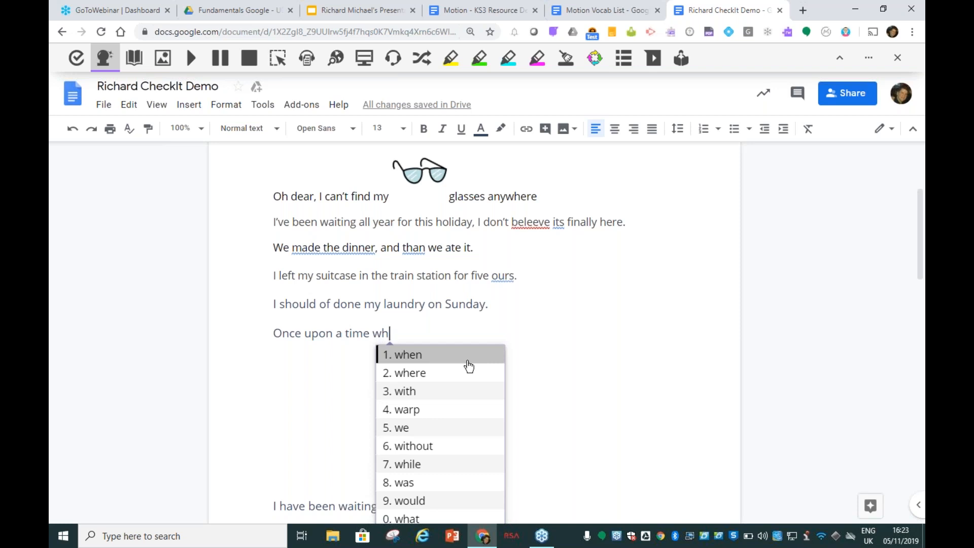
pyautogui.click(467, 362)
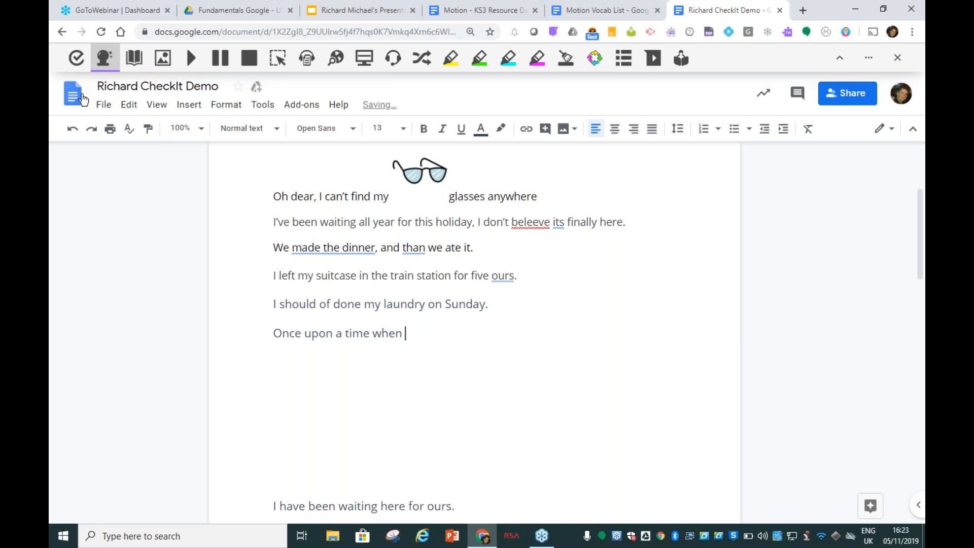
# Set the word prediction text size to its maximum in the Read&Write options and apply the change
pyautogui.click(868, 58)
pyautogui.click(866, 89)
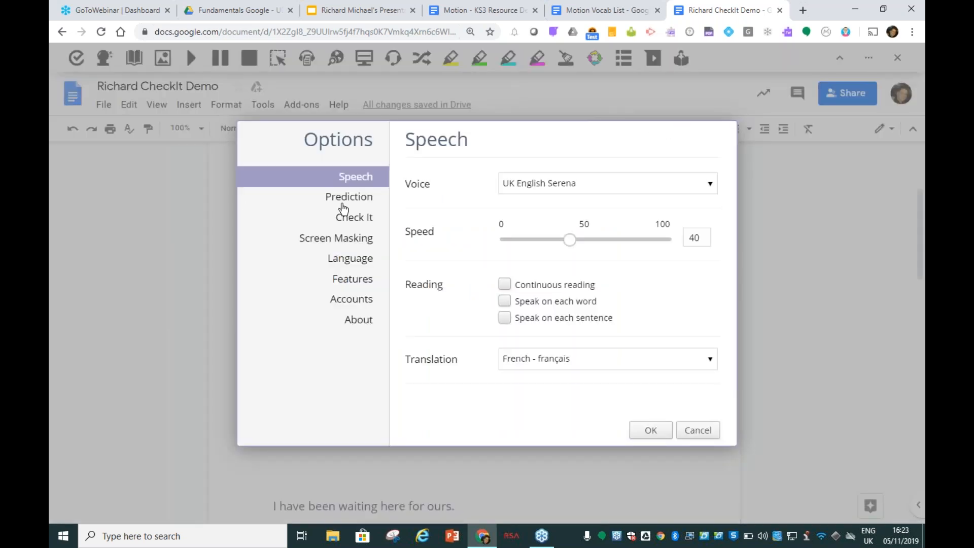
pyautogui.click(343, 201)
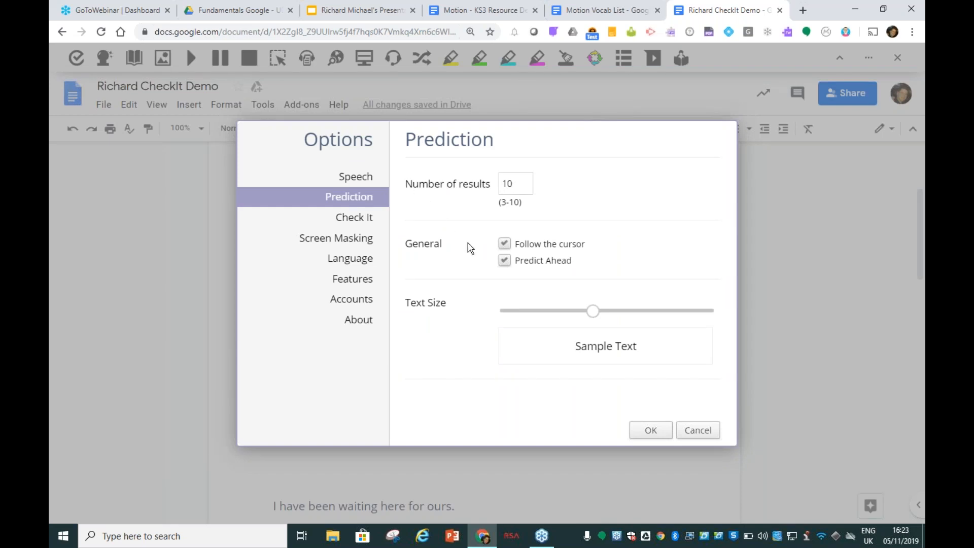
pyautogui.doubleClick(519, 186)
pyautogui.click(518, 185)
pyautogui.click(601, 320)
pyautogui.moveTo(601, 319); pyautogui.dragTo(714, 333)
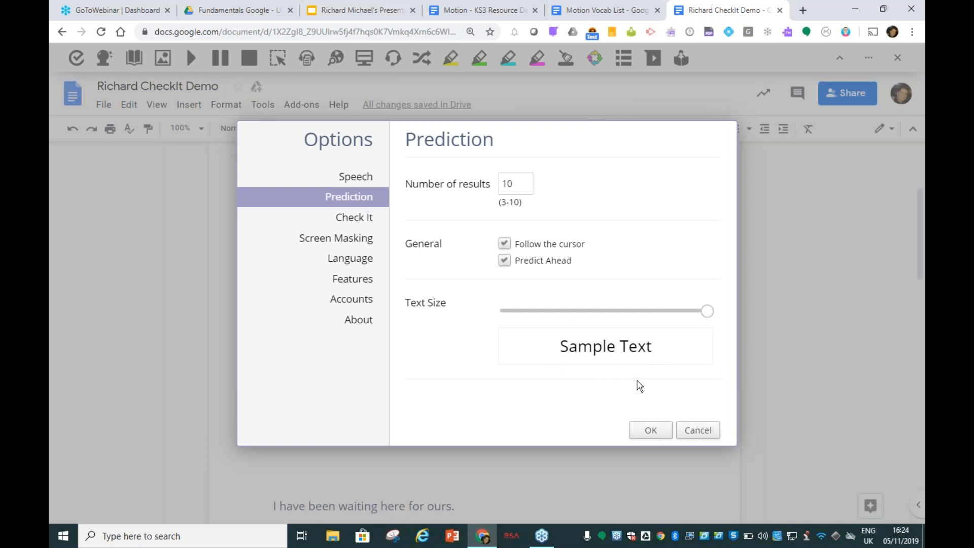
pyautogui.click(652, 431)
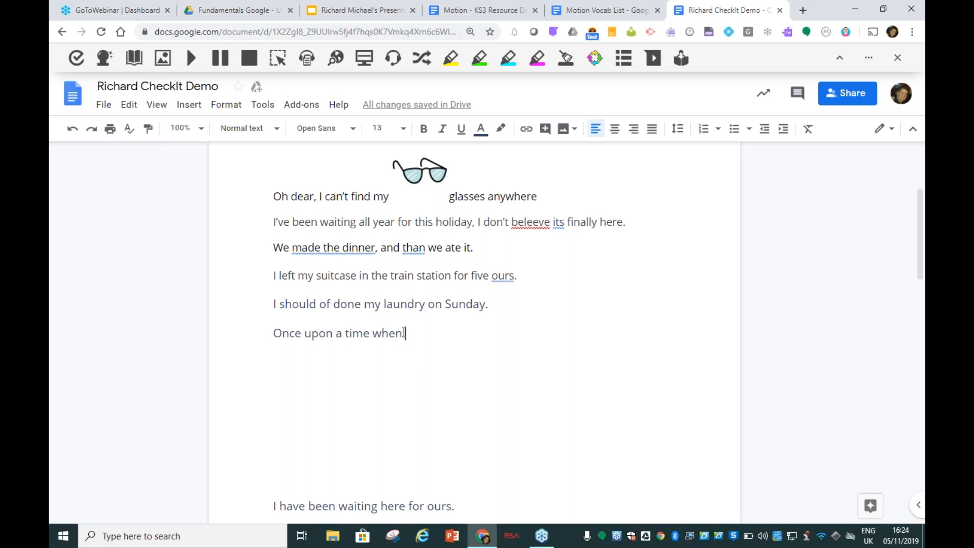
# Dictate "I have been waiting all year for this holiday. I can't believe it's finally here." with Talk&Type, two lines below "Once upon a time when"
pyautogui.click(487, 361)
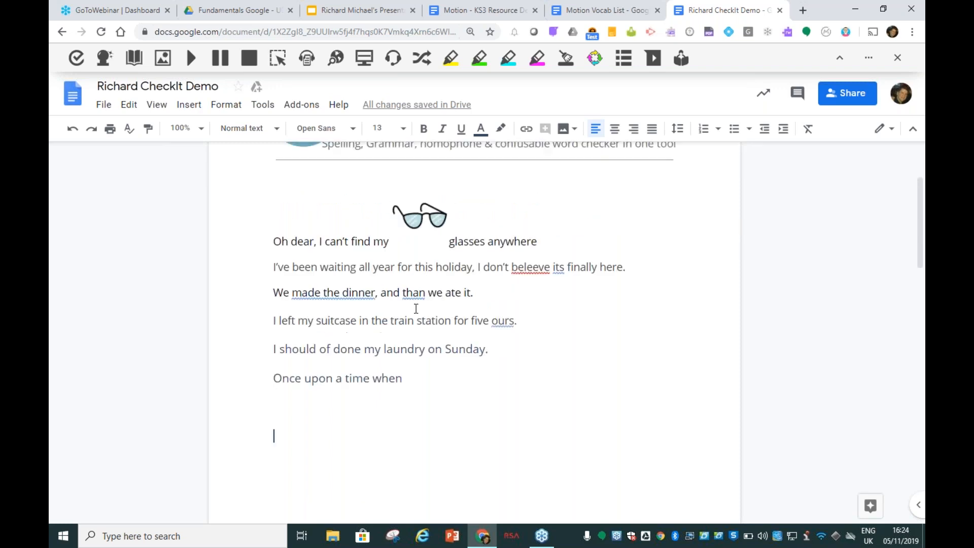
pyautogui.scroll(-1, 406, 293)
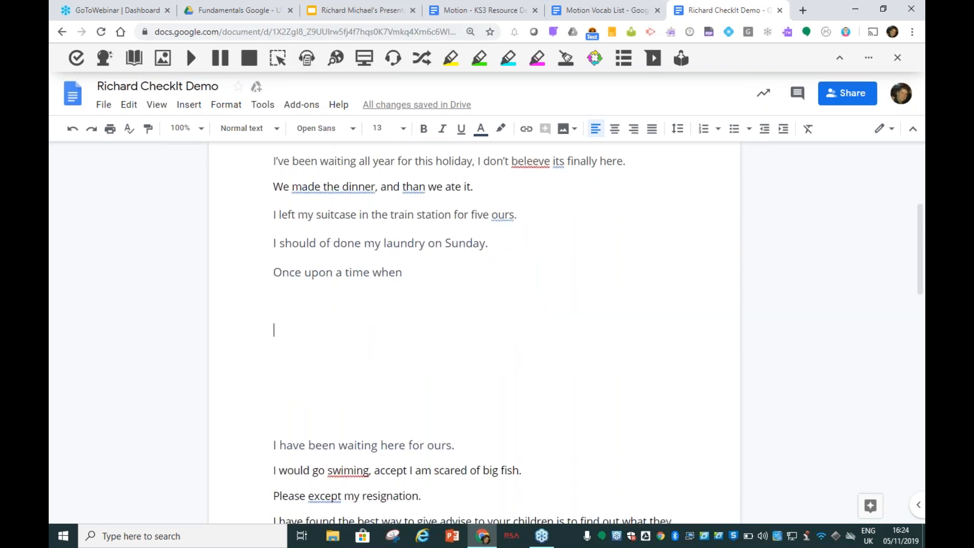
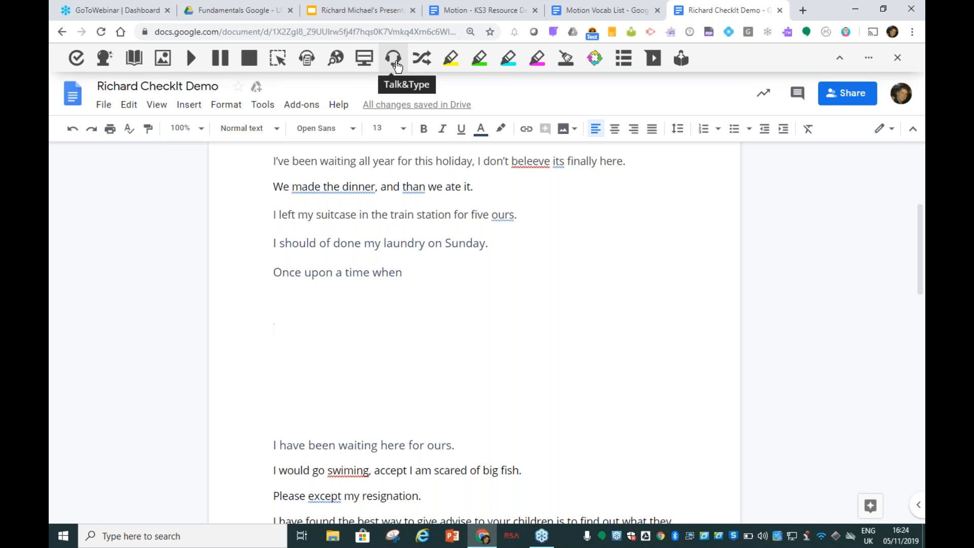
pyautogui.click(396, 61)
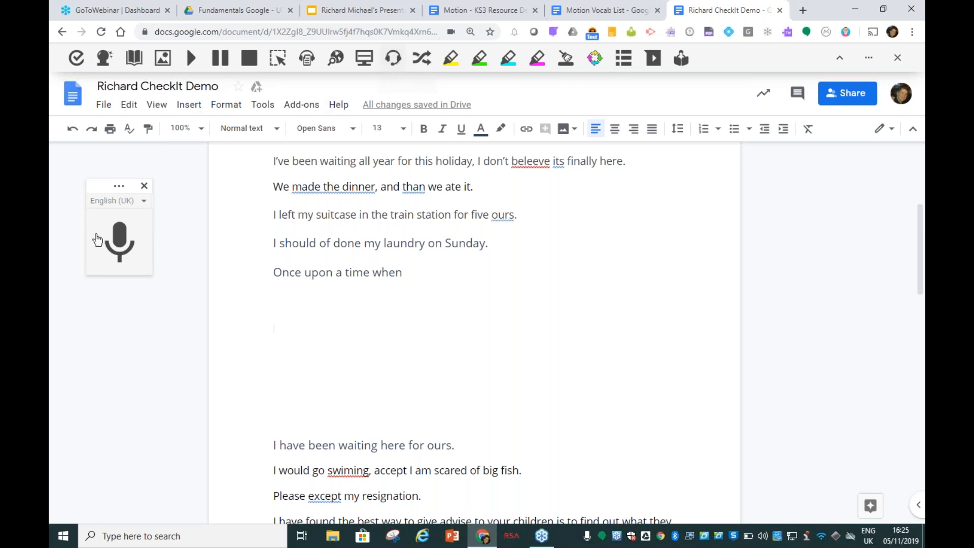
pyautogui.click(125, 252)
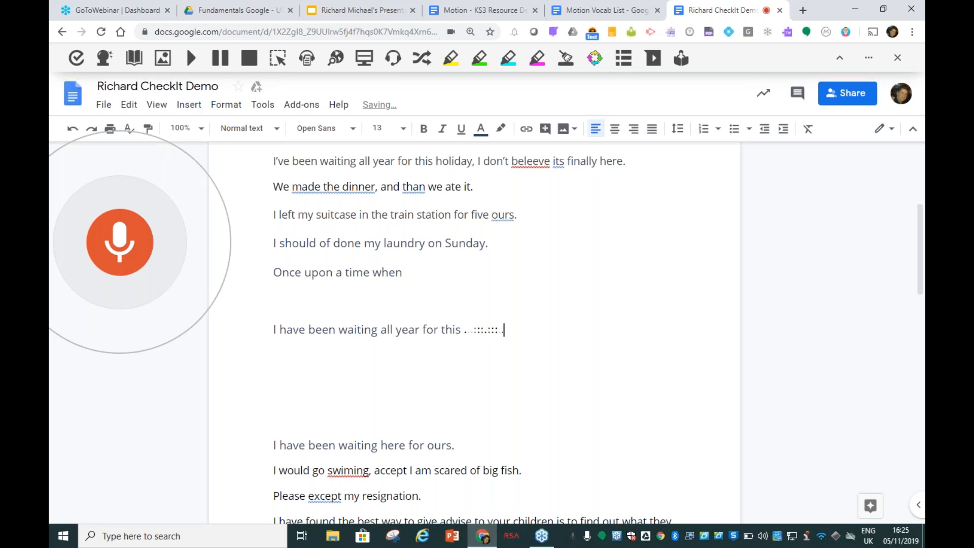
pyautogui.click(131, 252)
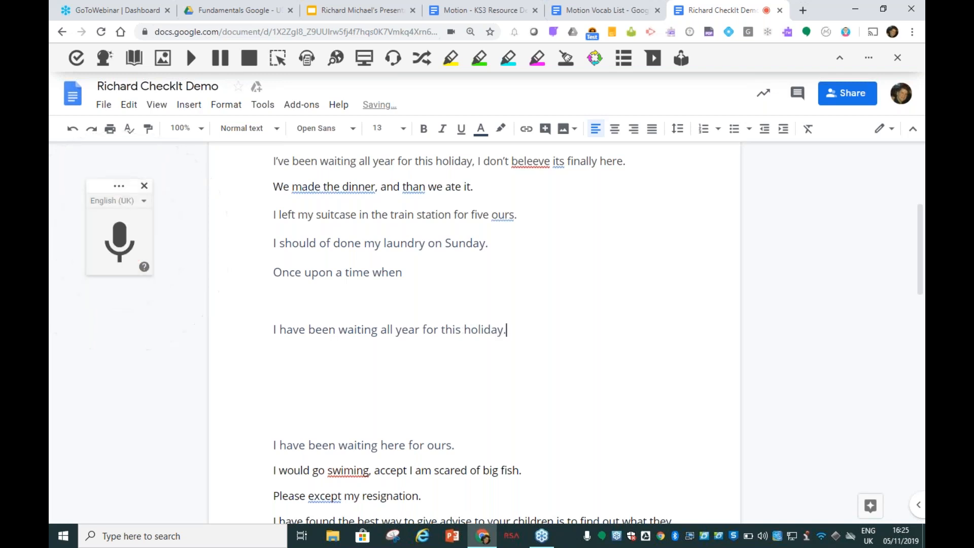
pyautogui.click(130, 251)
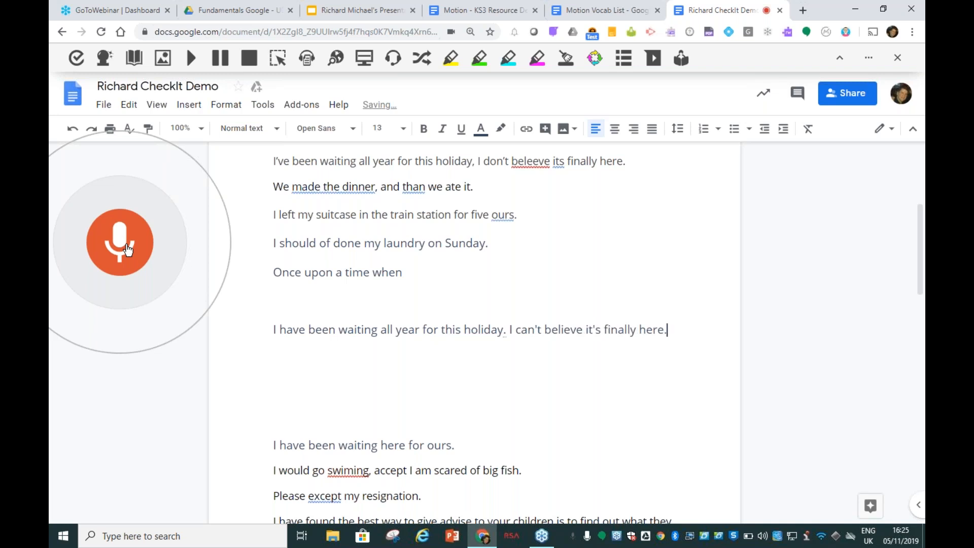
pyautogui.click(128, 249)
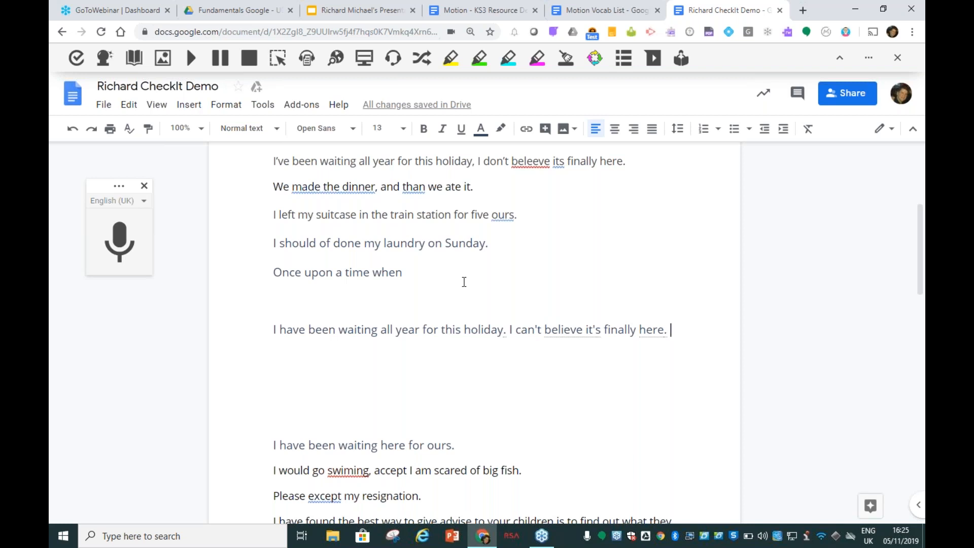
# Leave a blank line and dictate "A volcano is a conical hill or mountain formed by material from the mantle being forced through an opening or vent in the earth crust."
pyautogui.press('Return')
pyautogui.press('Return')
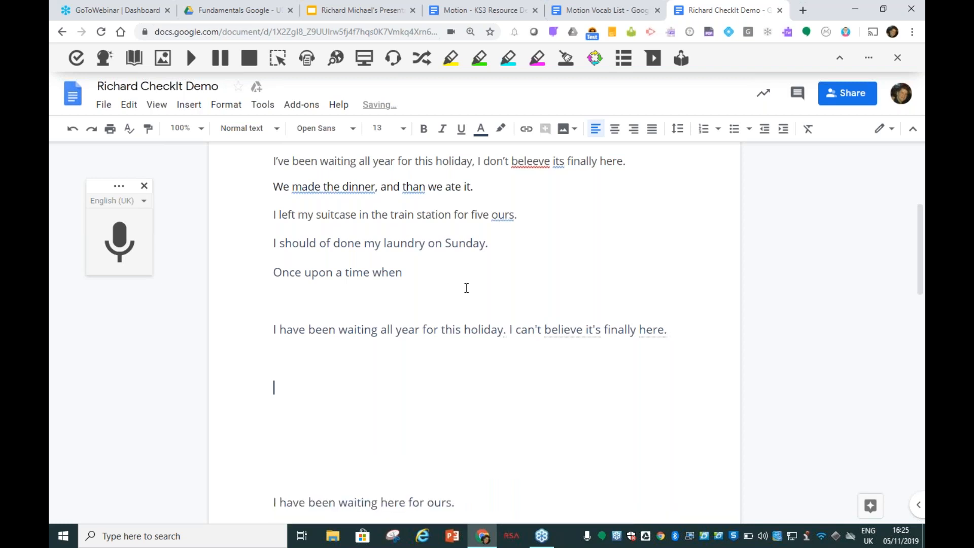
pyautogui.press('BackSpace')
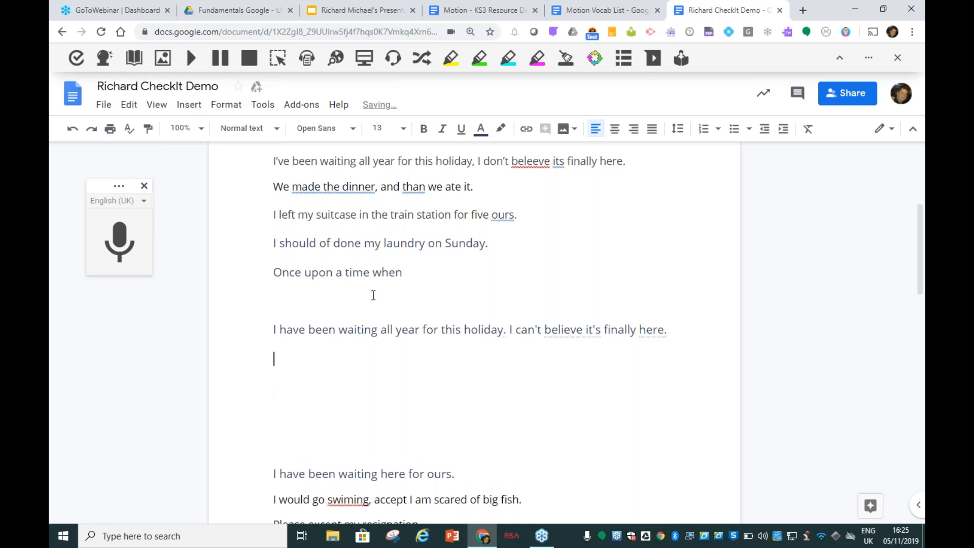
pyautogui.press('Return')
pyautogui.click(121, 242)
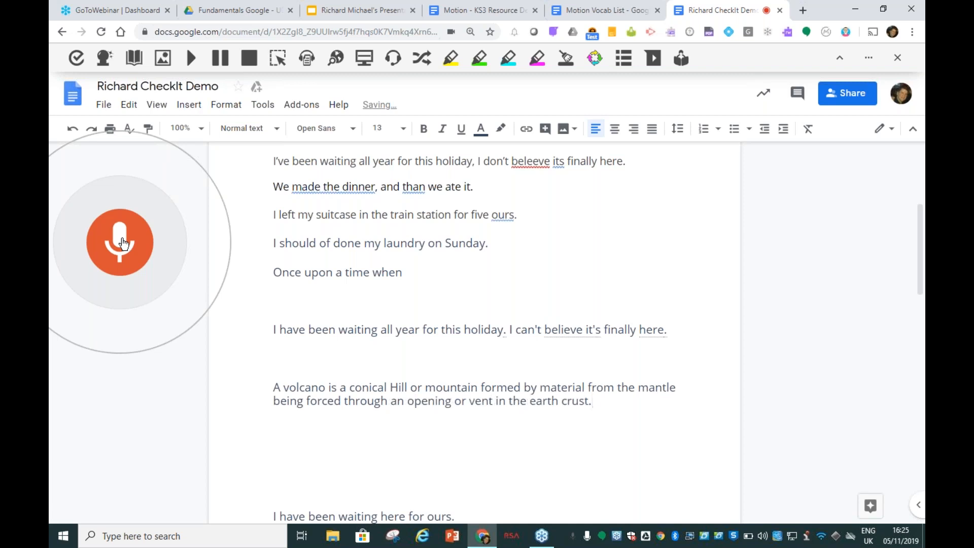
pyautogui.click(121, 242)
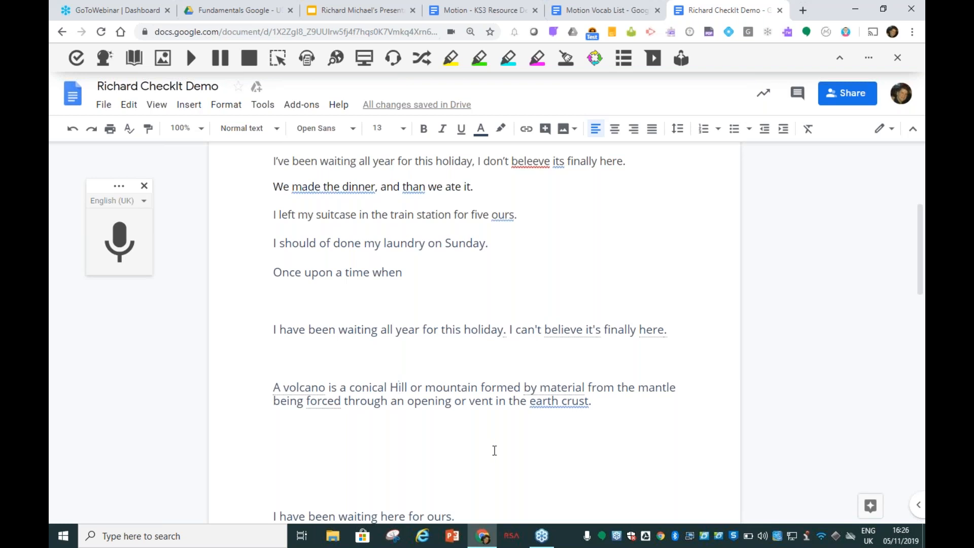
# Change the capital H of "Hill" to lowercase in the volcano sentence
pyautogui.press('BackSpace')
pyautogui.write('h')
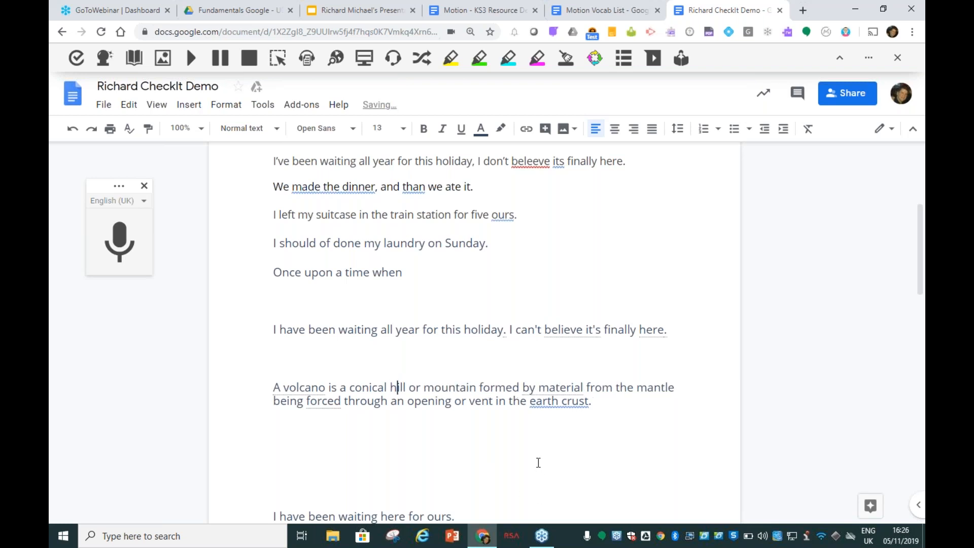
pyautogui.moveTo(538, 463); pyautogui.dragTo(646, 430)
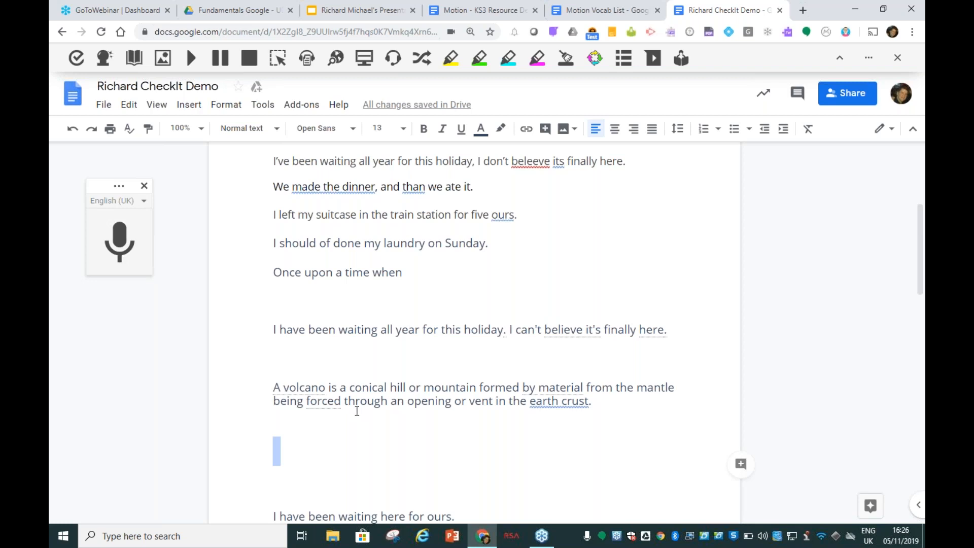
# Switch to the Motion - KS3 Resource document and run a Fact Finder web search on the heading "Speed, distance and time"
pyautogui.scroll(1, 355, 317)
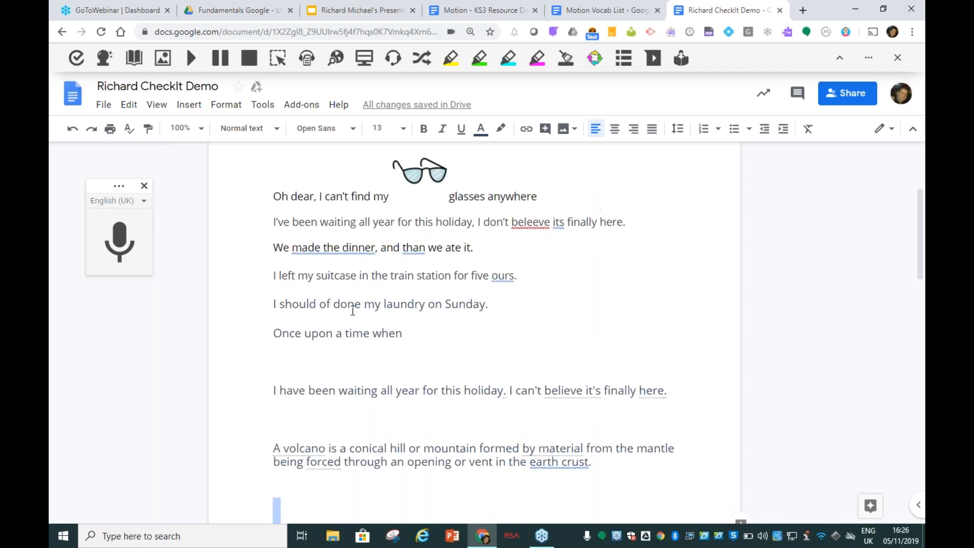
pyautogui.scroll(1, 361, 296)
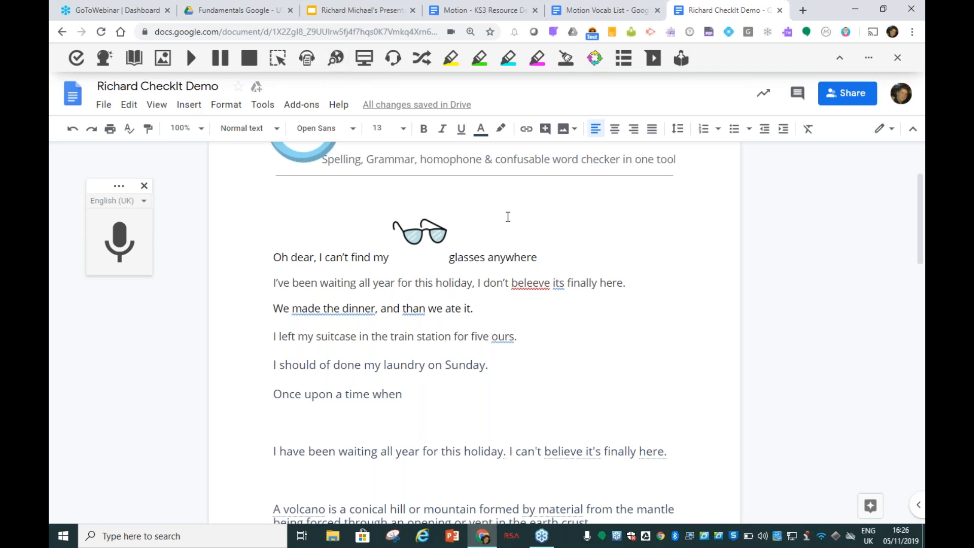
pyautogui.scroll(1, 506, 215)
pyautogui.click(620, 13)
pyautogui.click(496, 11)
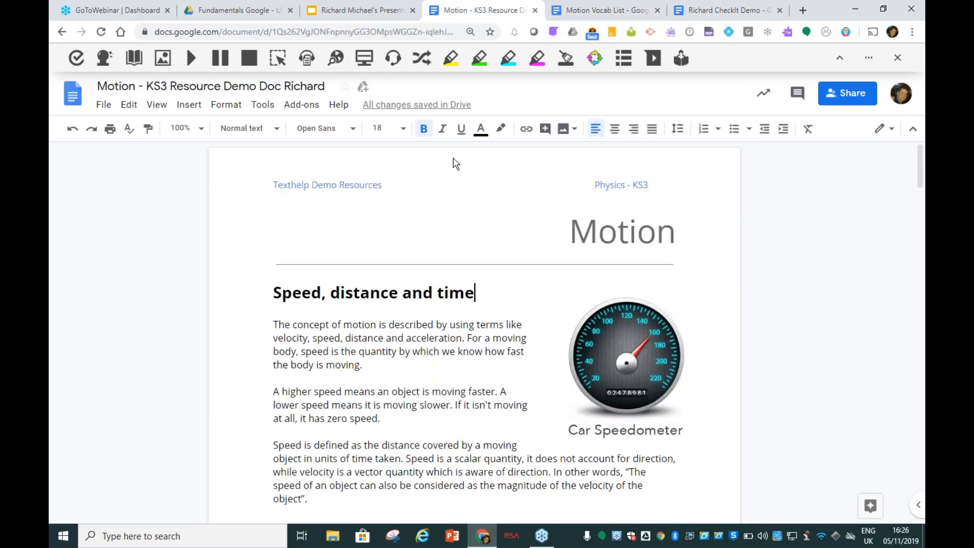
pyautogui.scroll(-1, 426, 261)
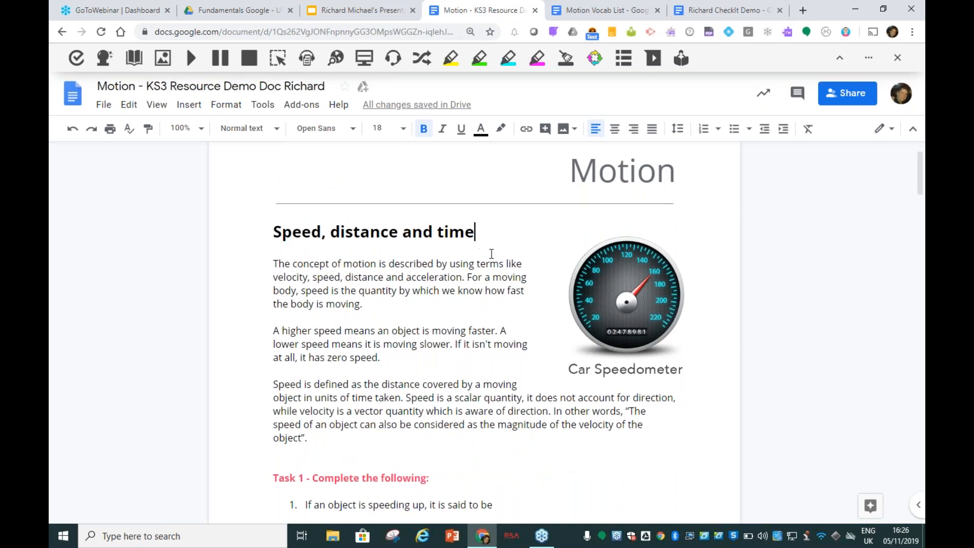
pyautogui.click(625, 171)
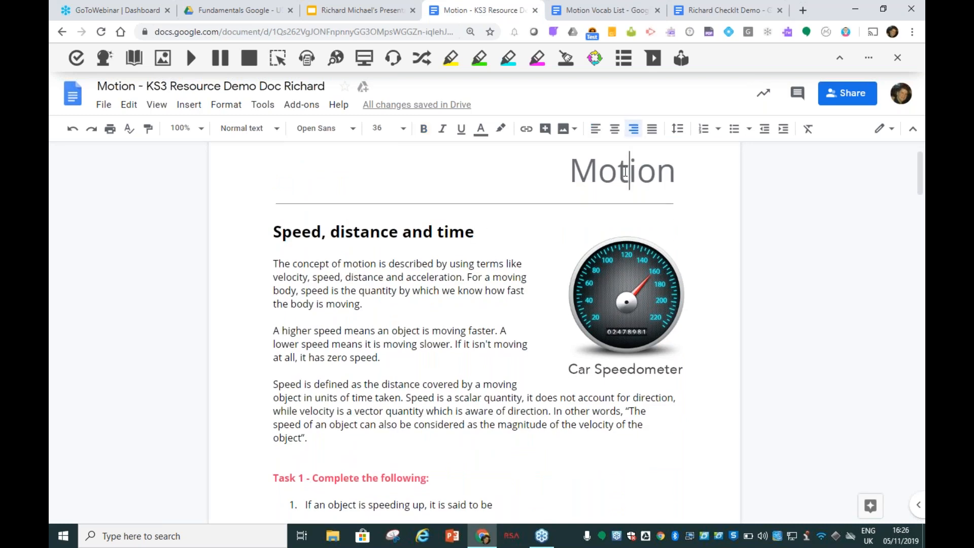
pyautogui.doubleClick(625, 172)
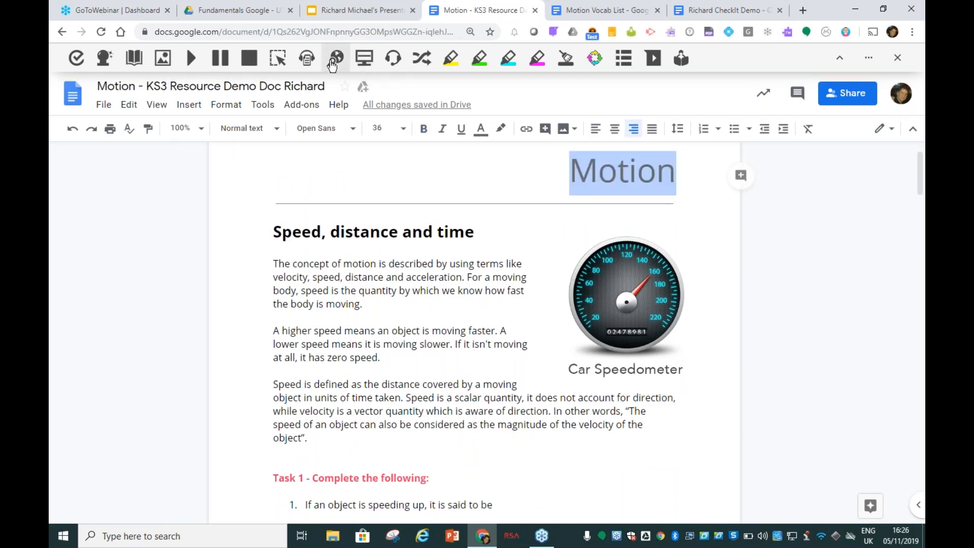
pyautogui.moveTo(477, 232); pyautogui.dragTo(274, 218)
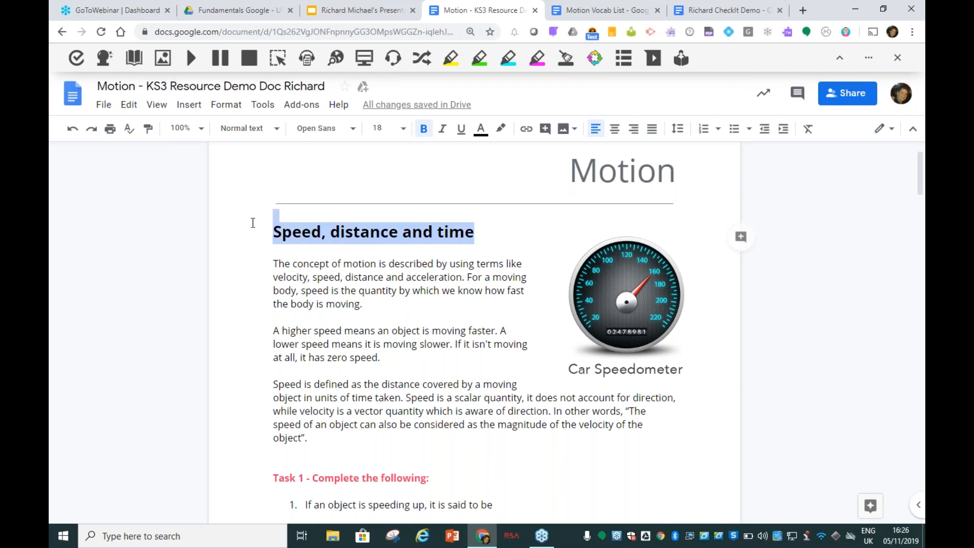
pyautogui.click(336, 57)
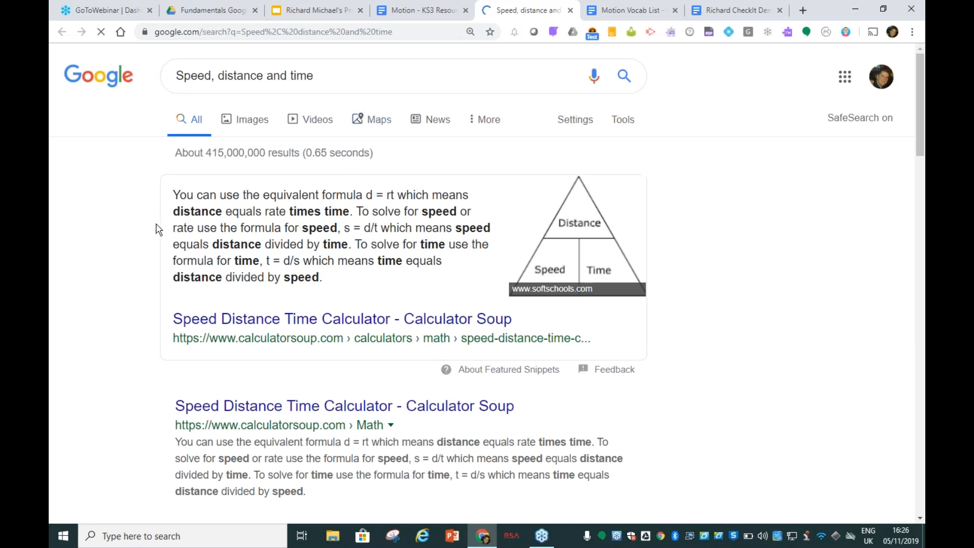
# Look through the search results for "Speed, distance and time" and open the BBC Bitesize "Distance, Speed and Time - Revision 1 - National 4 Maths" result
pyautogui.scroll(-2, 116, 205)
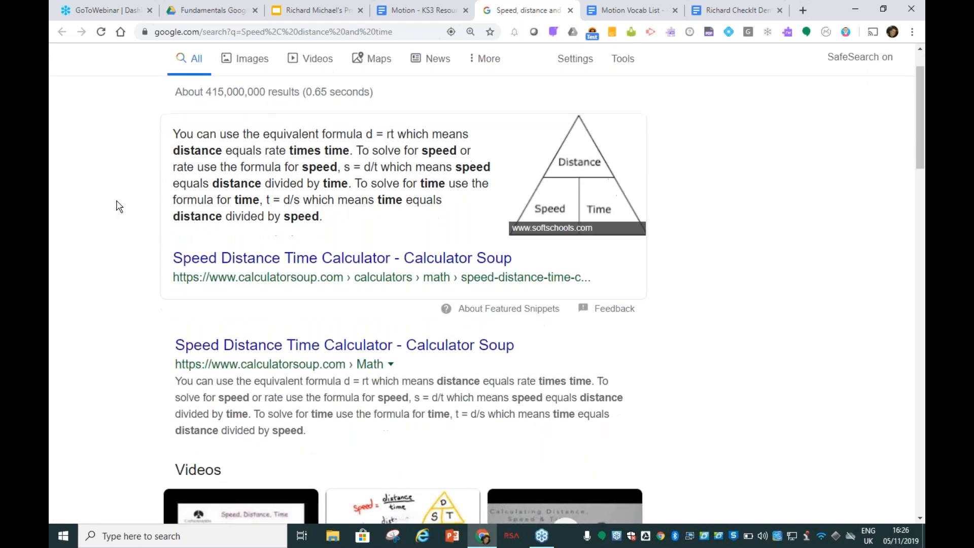
pyautogui.scroll(-6, 312, 296)
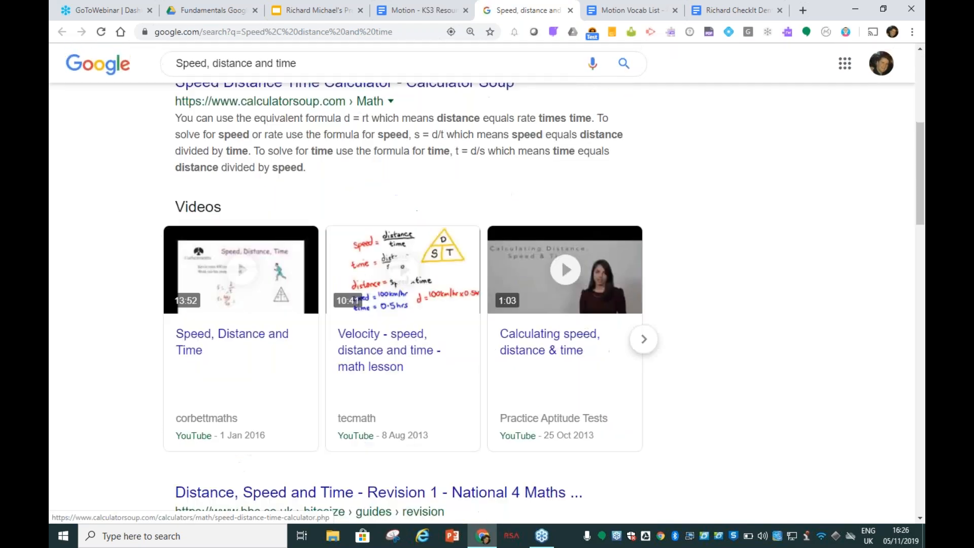
pyautogui.scroll(-6, 327, 335)
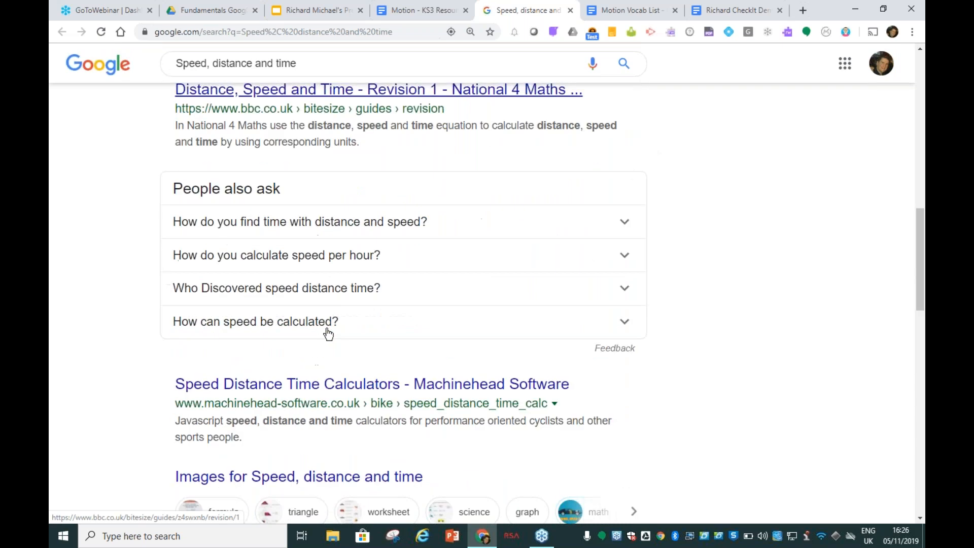
pyautogui.scroll(-5, 332, 308)
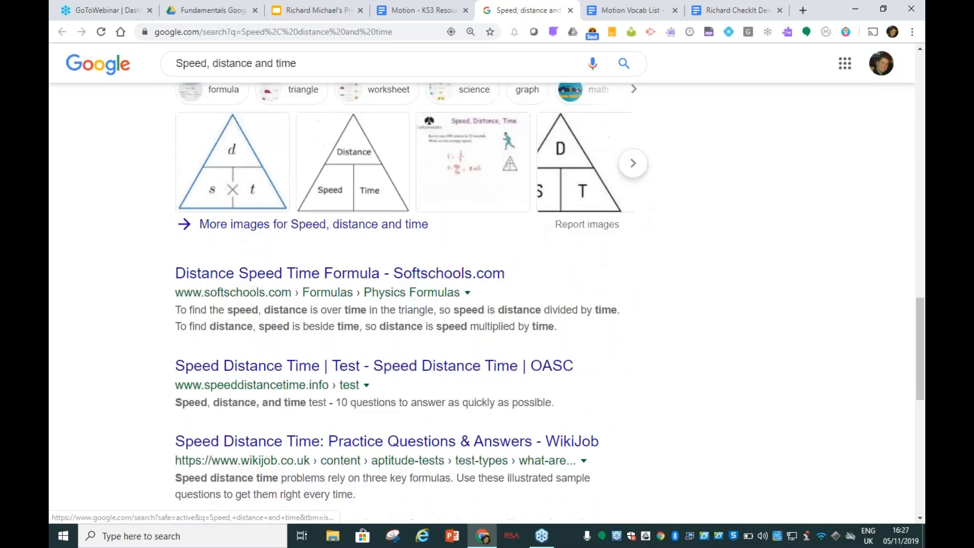
pyautogui.scroll(-1, 340, 282)
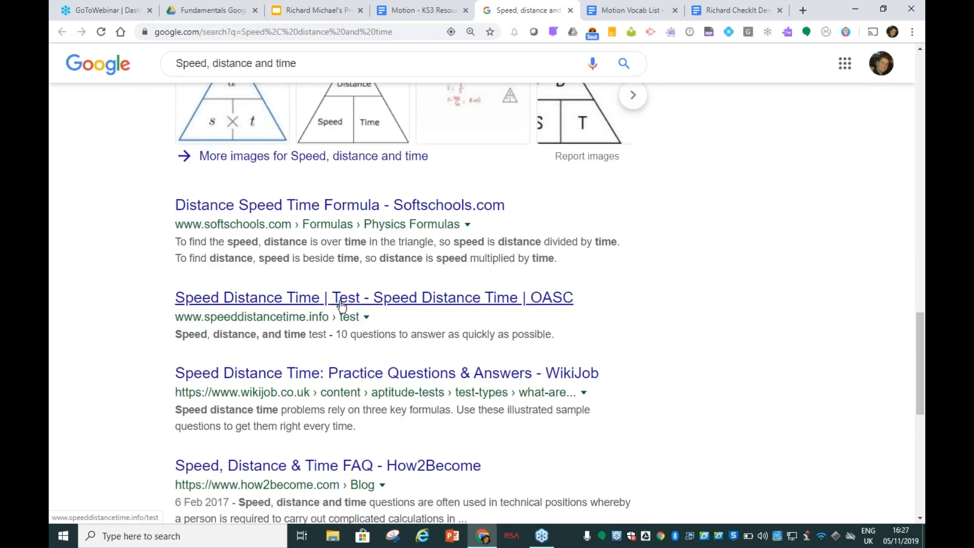
pyautogui.scroll(-1, 337, 311)
pyautogui.scroll(-2, 380, 254)
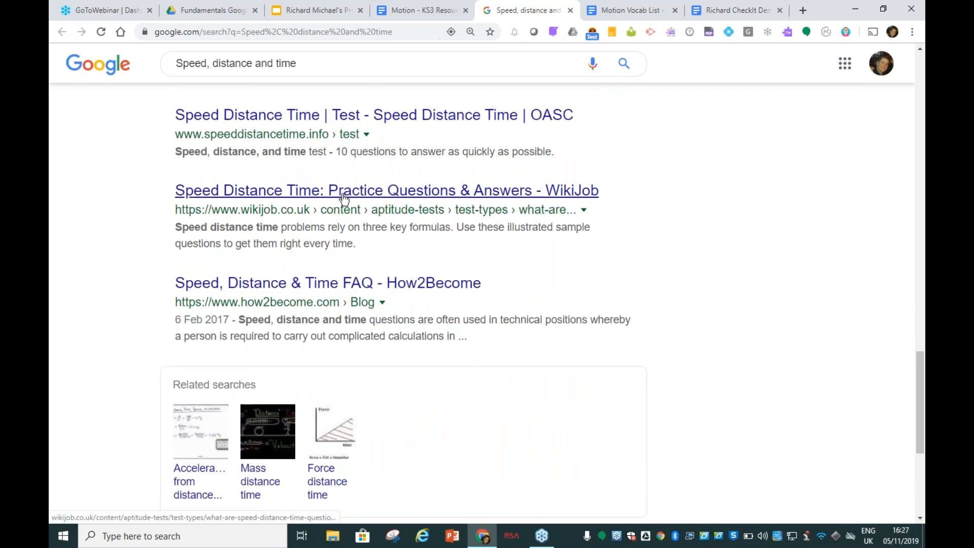
pyautogui.scroll(9, 345, 199)
pyautogui.scroll(8, 347, 206)
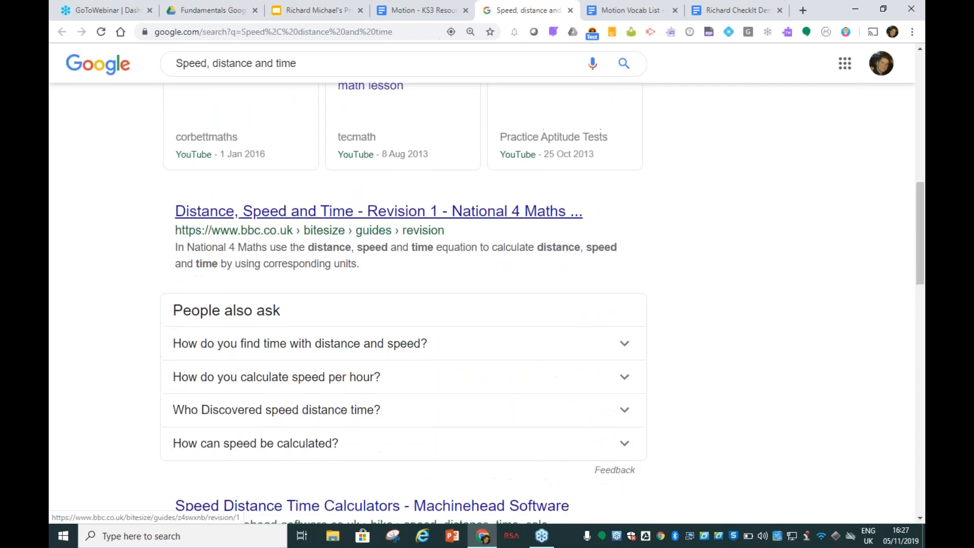
pyautogui.scroll(-1, 367, 307)
pyautogui.click(378, 334)
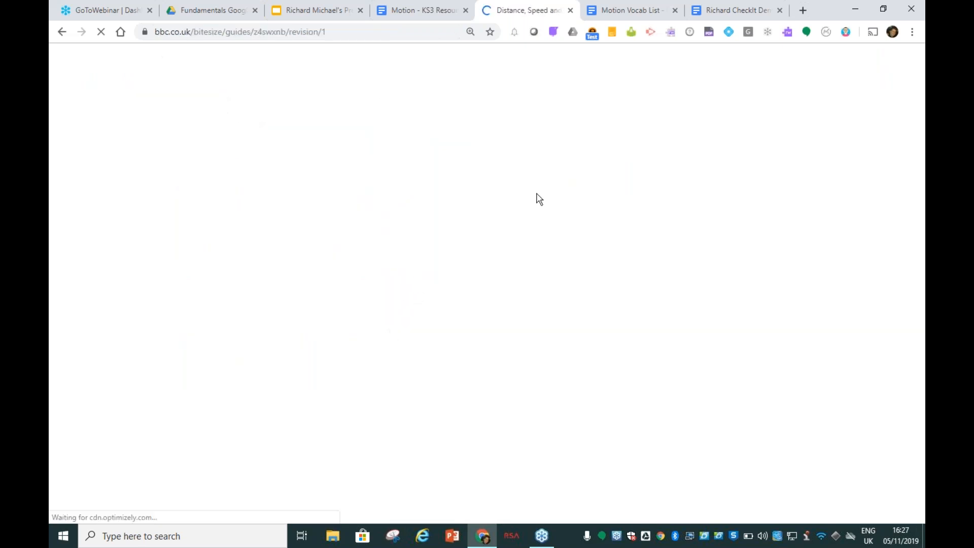
# Show the Read&Write toolbar on the Bitesize page and reposition it so the whole bar fits within the page
pyautogui.scroll(-5, 621, 186)
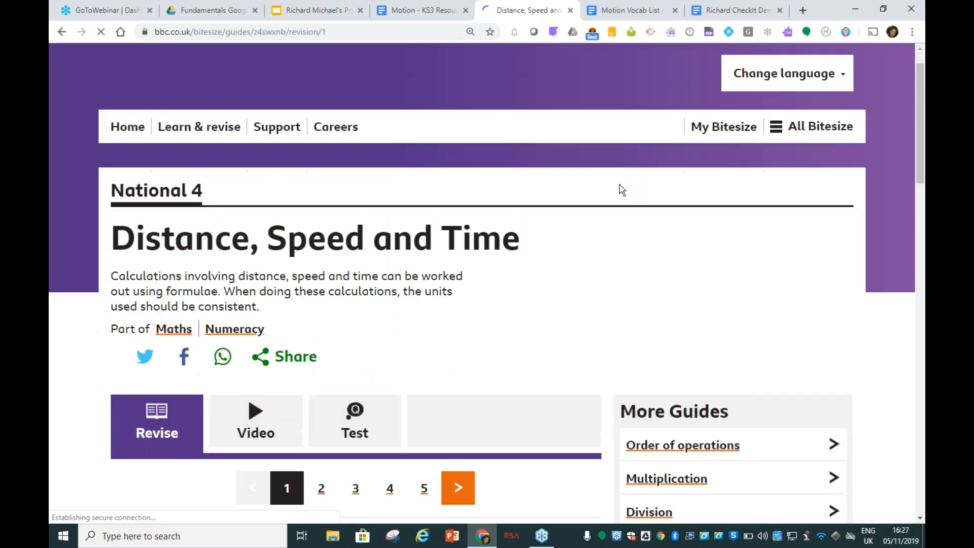
pyautogui.scroll(-3, 621, 192)
pyautogui.scroll(5, 622, 197)
pyautogui.scroll(-1, 508, 138)
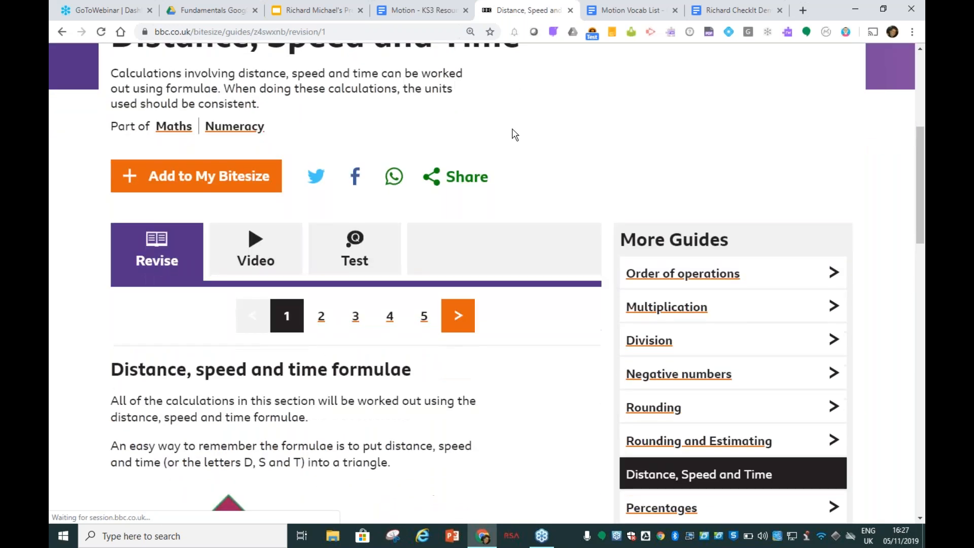
pyautogui.scroll(2, 515, 133)
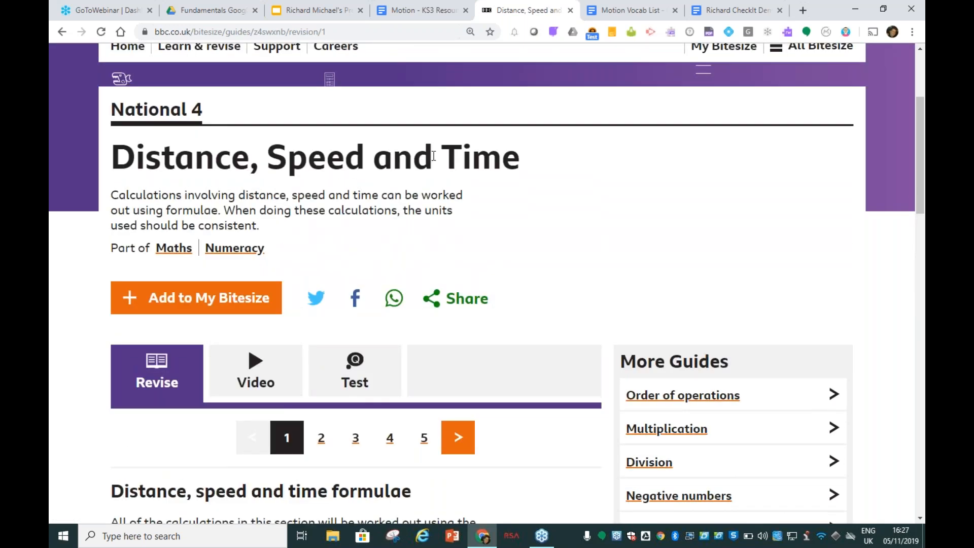
pyautogui.scroll(1, 496, 151)
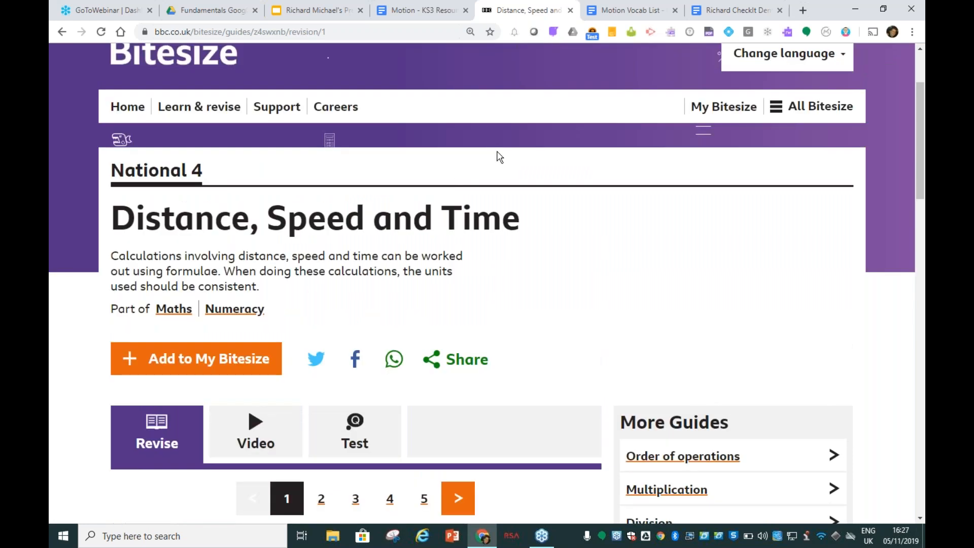
pyautogui.scroll(1, 497, 154)
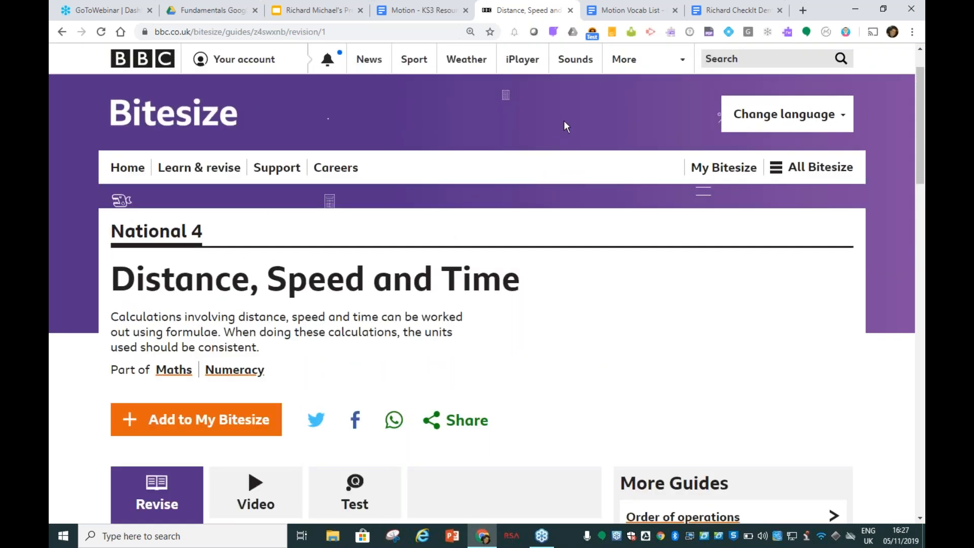
pyautogui.click(787, 32)
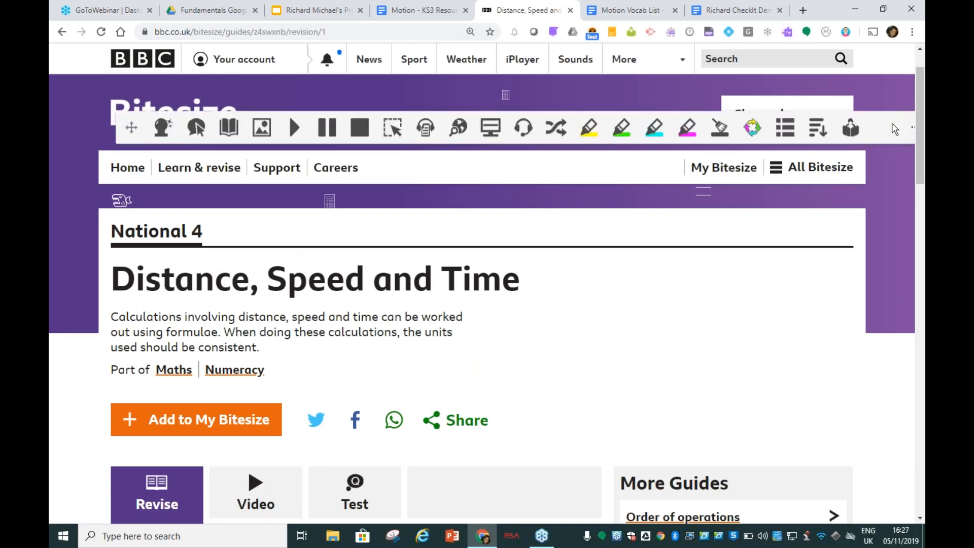
pyautogui.moveTo(863, 127); pyautogui.dragTo(894, 136)
pyautogui.moveTo(132, 128); pyautogui.dragTo(71, 105)
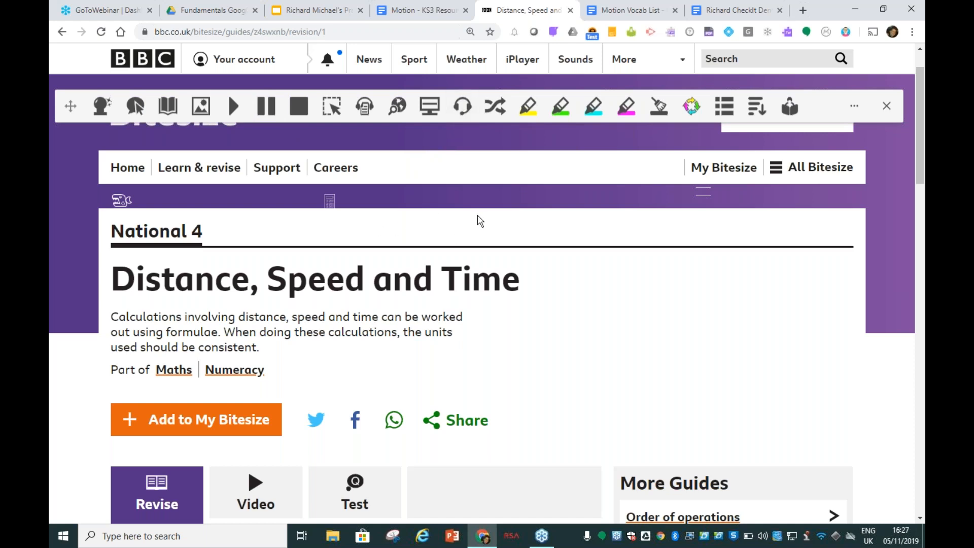
# Look up the word "Distance" from the page title in the Picture Dictionary and close the result
pyautogui.doubleClick(178, 280)
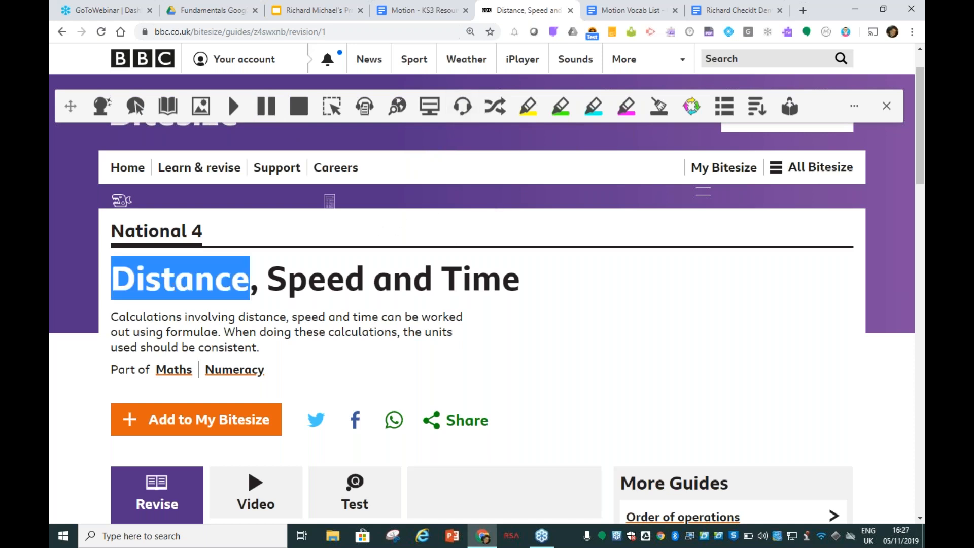
pyautogui.click(206, 108)
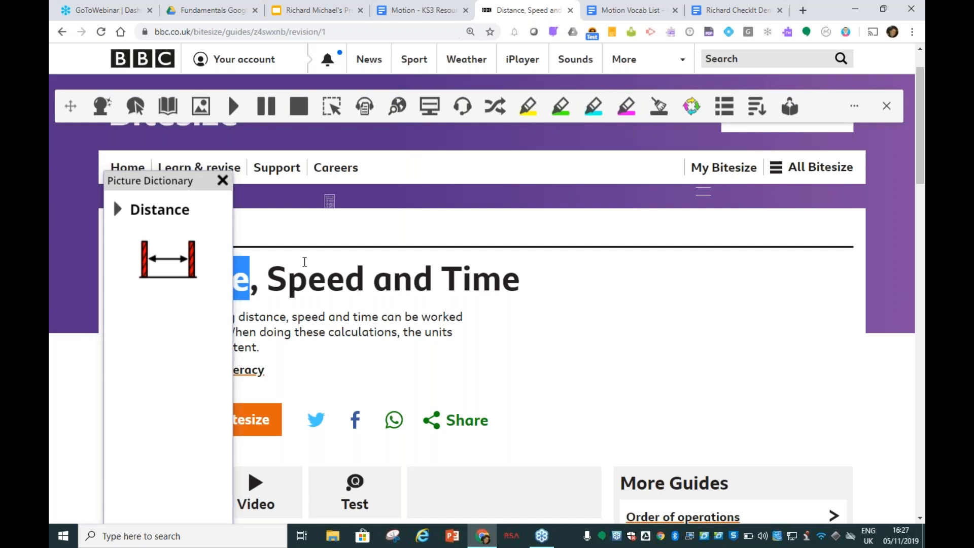
pyautogui.click(226, 183)
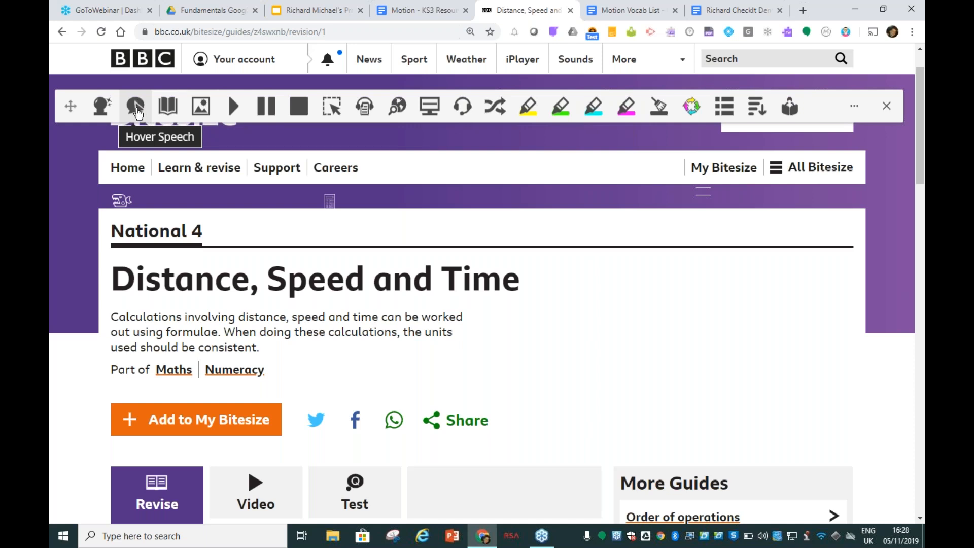
# Turn on Hover Speech, have the introductory paragraph beginning "Calculations involving distance" read aloud, and turn Hover Speech off again
pyautogui.click(138, 109)
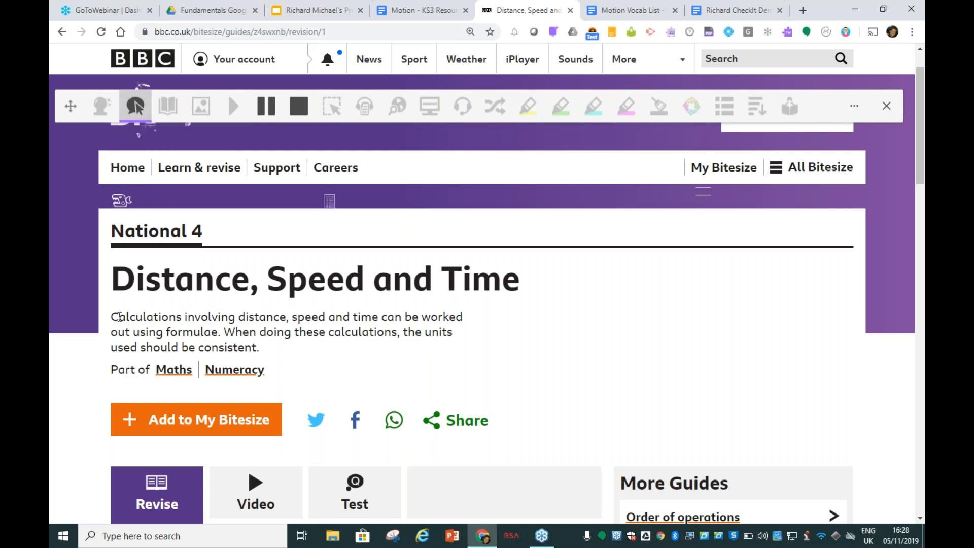
pyautogui.moveTo(119, 317)
pyautogui.moveTo(240, 332)
pyautogui.click(138, 109)
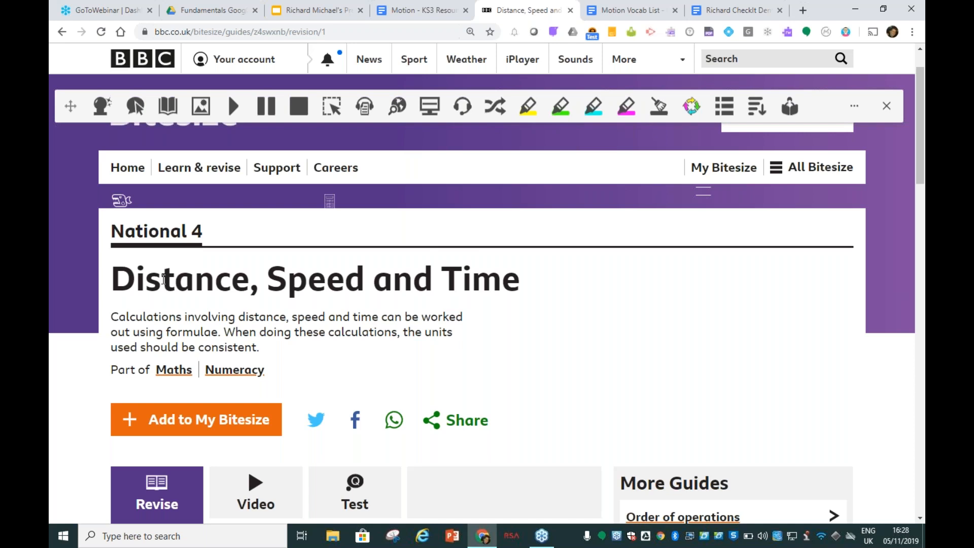
# Highlight the "Distance, speed and time formulae" heading and the two paragraphs beneath it in yellow
pyautogui.scroll(-6, 162, 281)
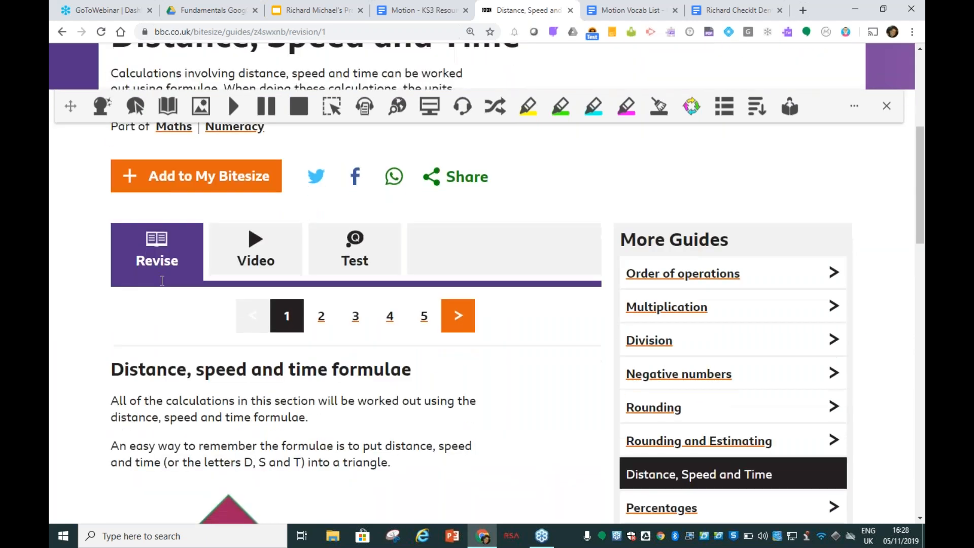
pyautogui.scroll(1, 165, 277)
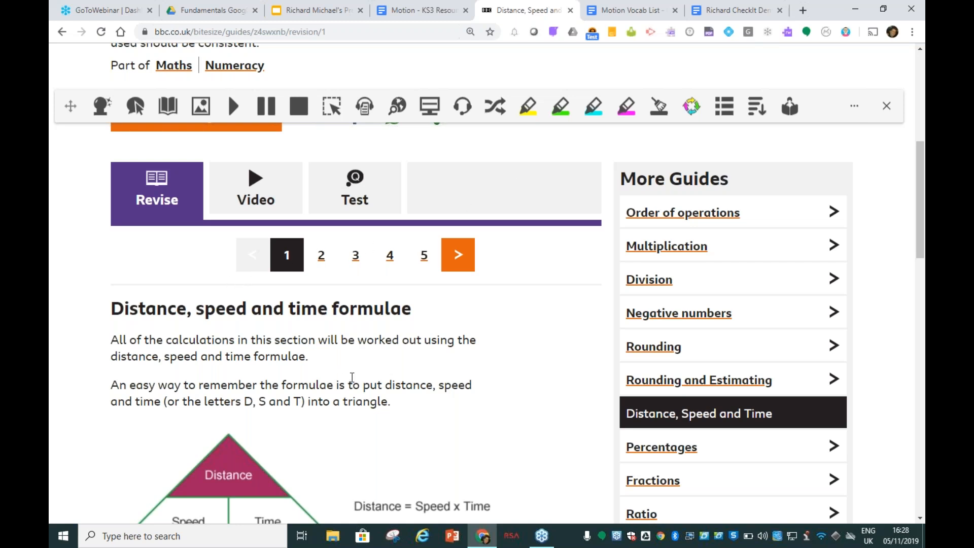
pyautogui.moveTo(399, 406); pyautogui.dragTo(109, 310)
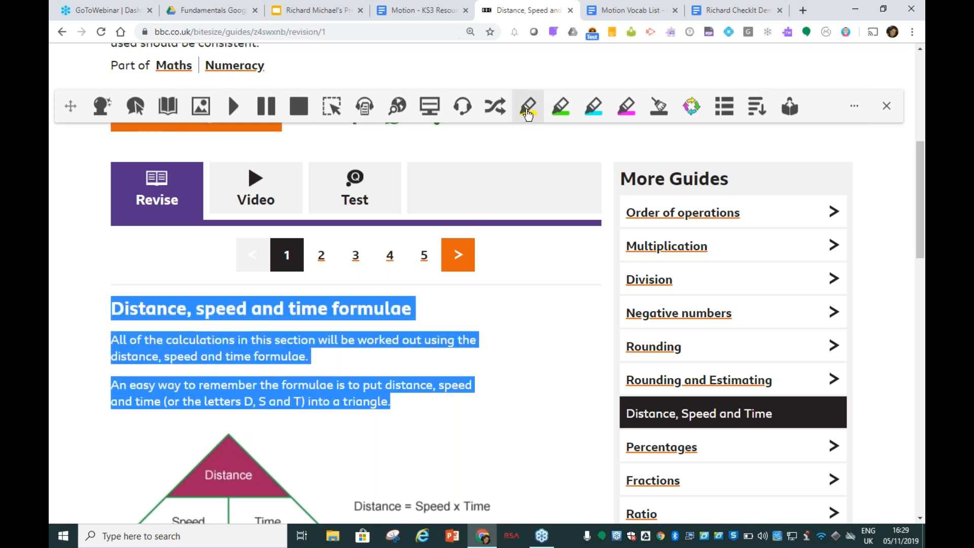
pyautogui.click(528, 106)
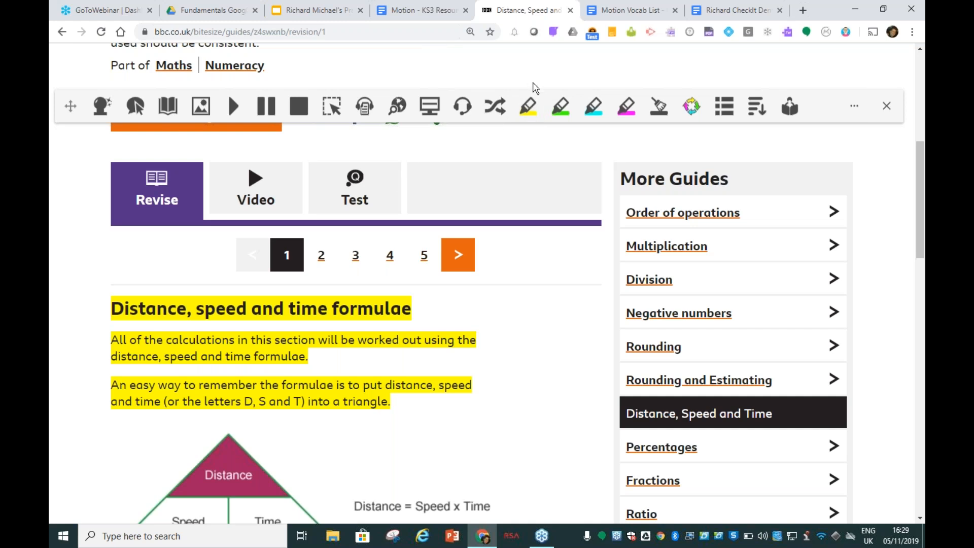
# Highlight the text from "On the next page there are some examples" to "then try the examples." in green
pyautogui.scroll(-10, 475, 219)
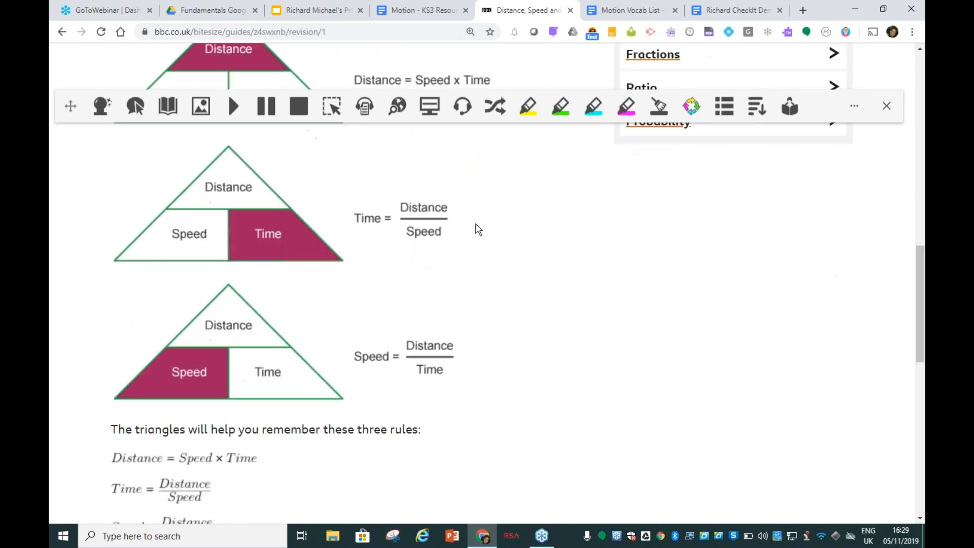
pyautogui.scroll(-3, 478, 228)
pyautogui.moveTo(383, 306); pyautogui.dragTo(107, 258)
pyautogui.click(561, 106)
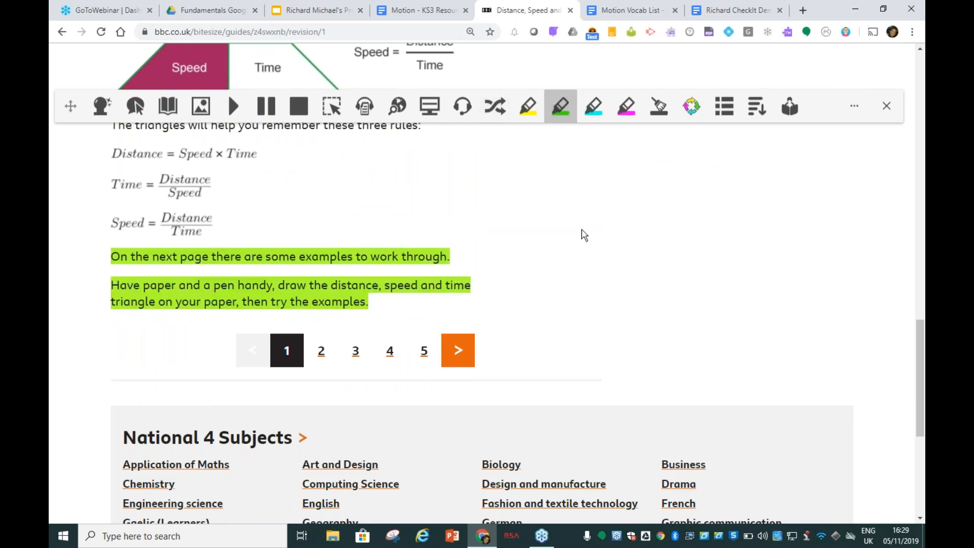
# Collect the page's highlights into a new document, sorted by colour with all four colours included
pyautogui.scroll(12, 577, 249)
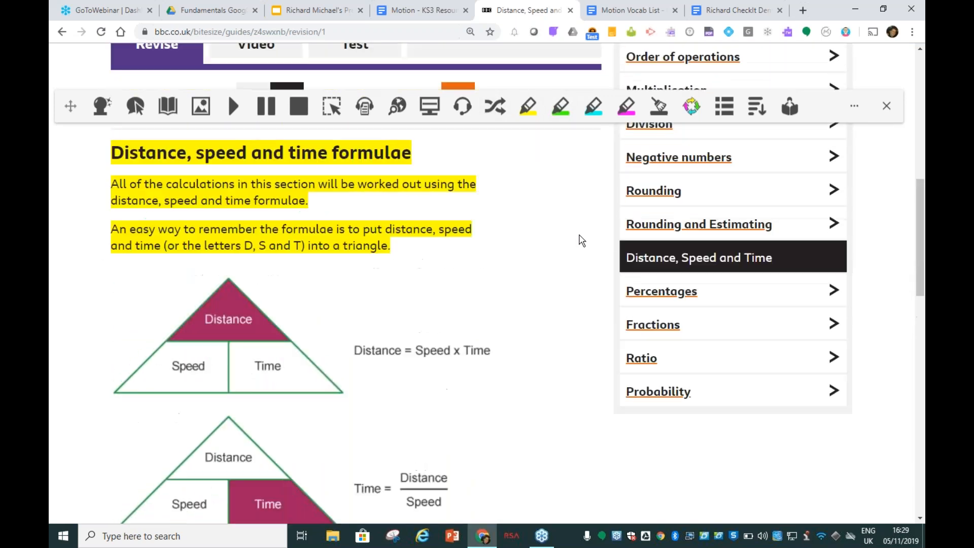
pyautogui.scroll(2, 552, 247)
pyautogui.scroll(-1, 552, 243)
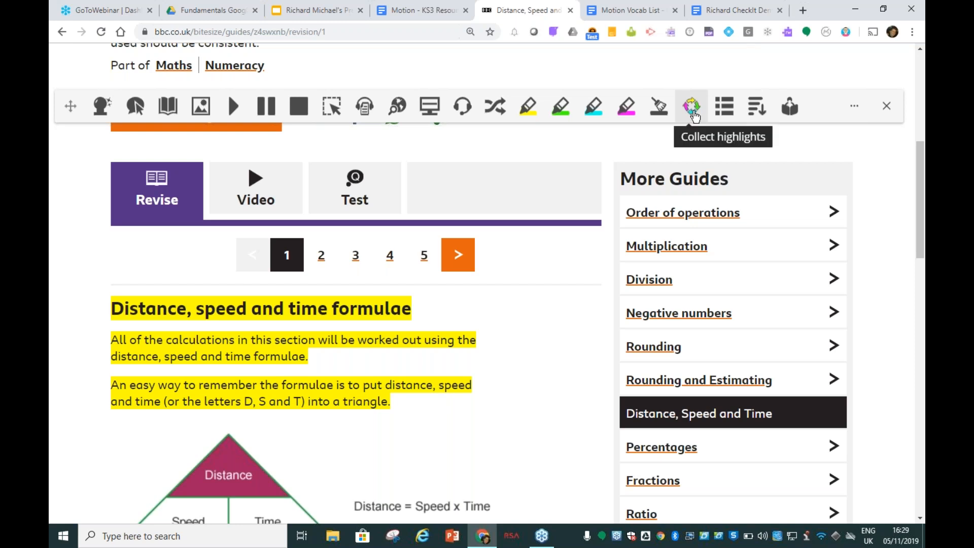
pyautogui.click(692, 117)
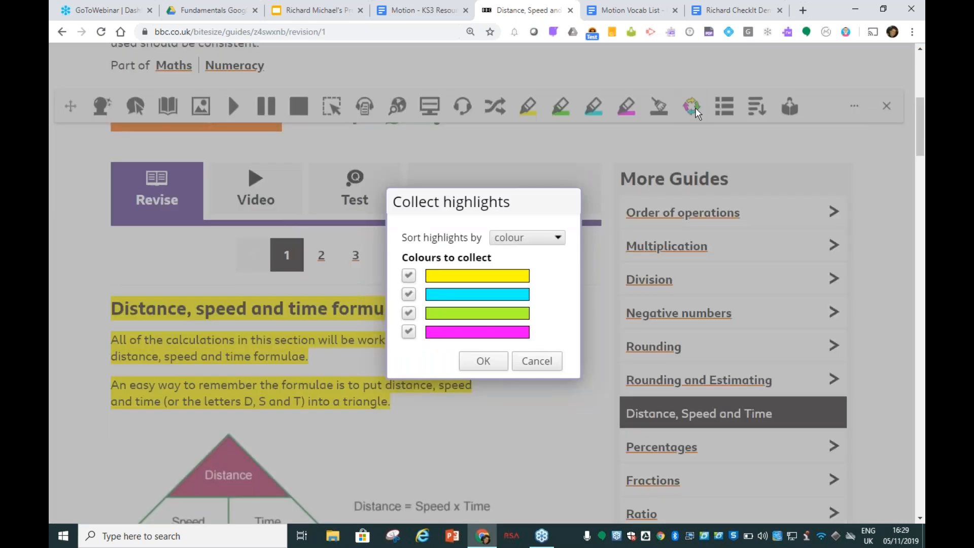
pyautogui.click(558, 240)
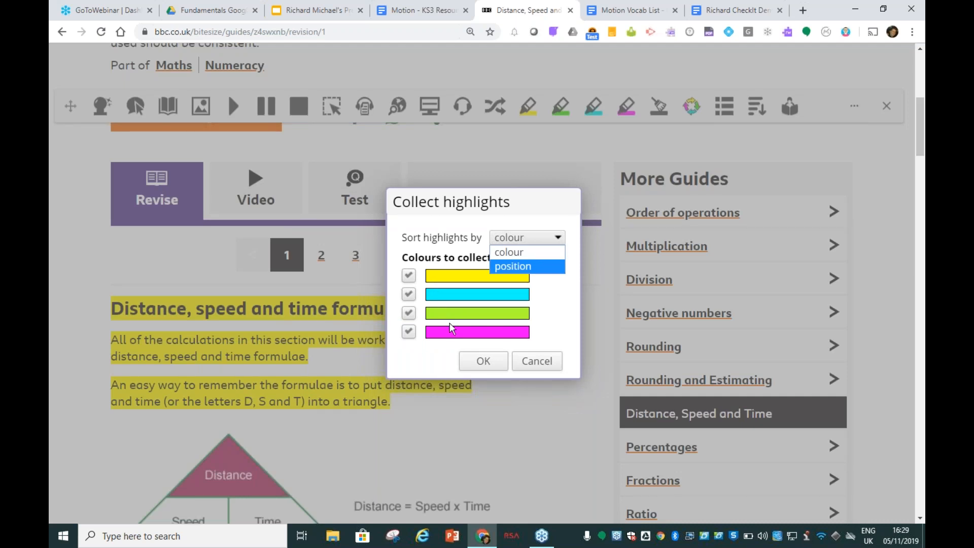
pyautogui.click(535, 253)
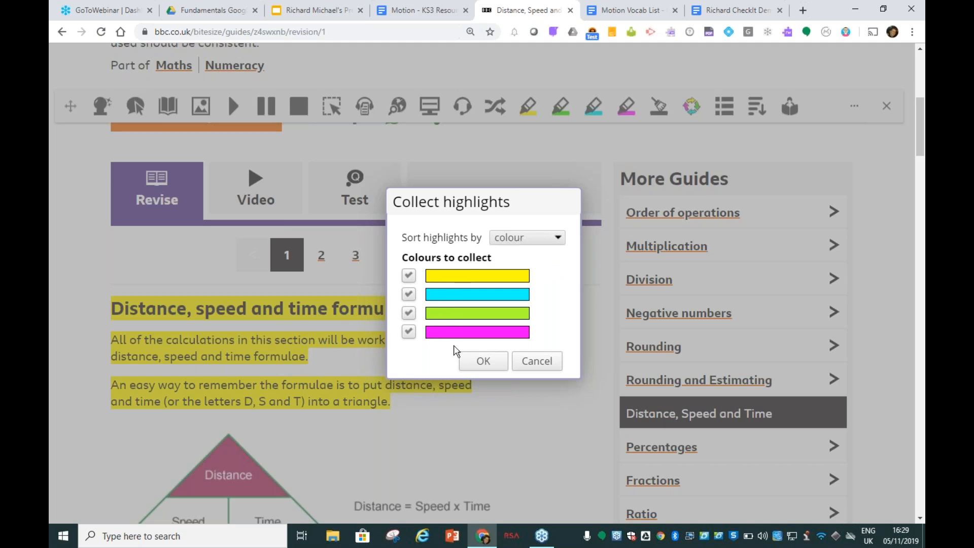
pyautogui.click(484, 362)
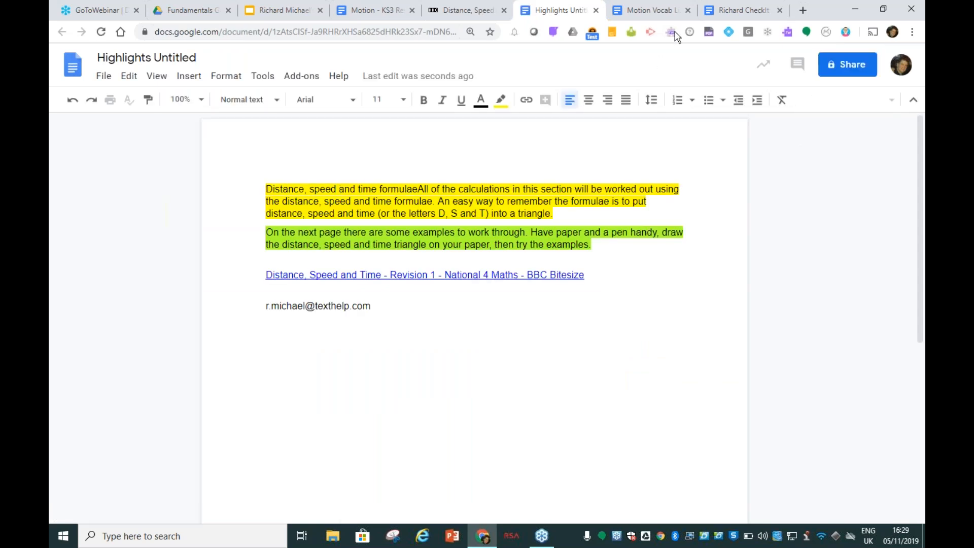
# Review the yellow and green passages on the Bitesize page against the collected highlights, ending in the Highlights Untitled document
pyautogui.click(459, 10)
pyautogui.scroll(-2, 224, 330)
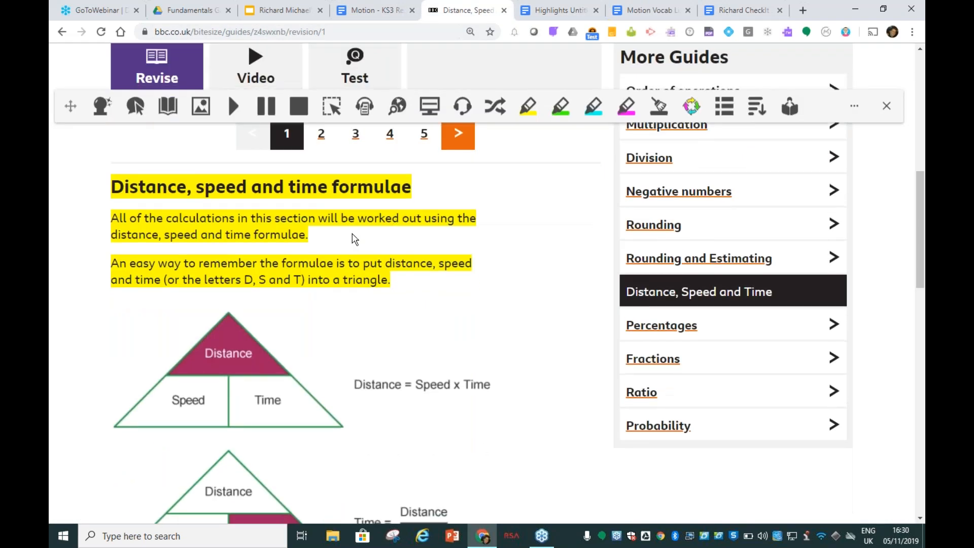
pyautogui.scroll(-3, 365, 208)
pyautogui.scroll(-8, 349, 206)
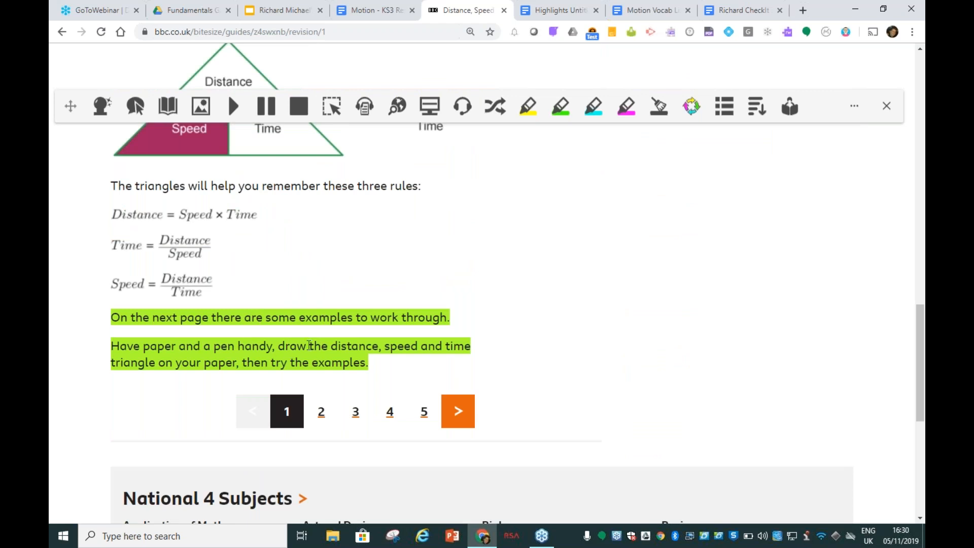
pyautogui.click(558, 10)
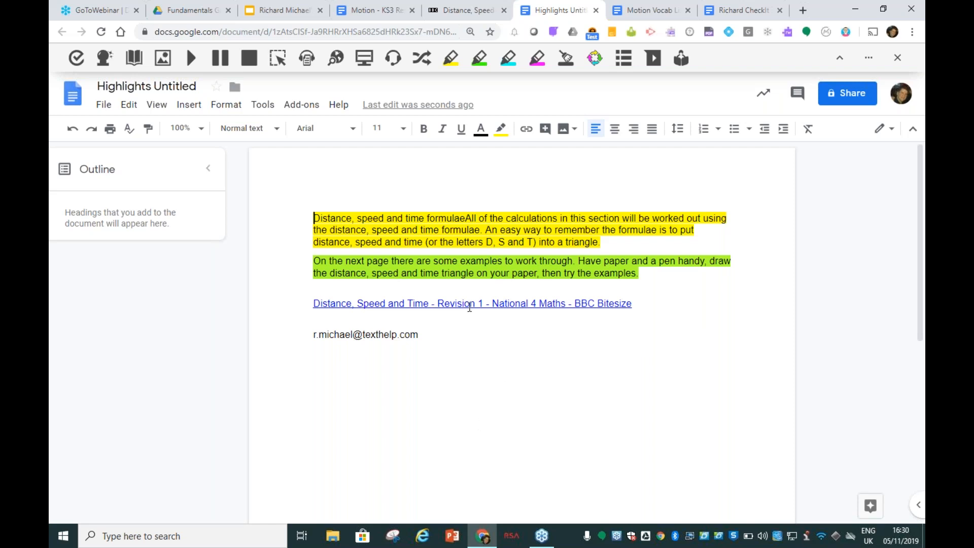
# Clear the yellow and green highlights from the two collected passages above the source link
pyautogui.click(469, 304)
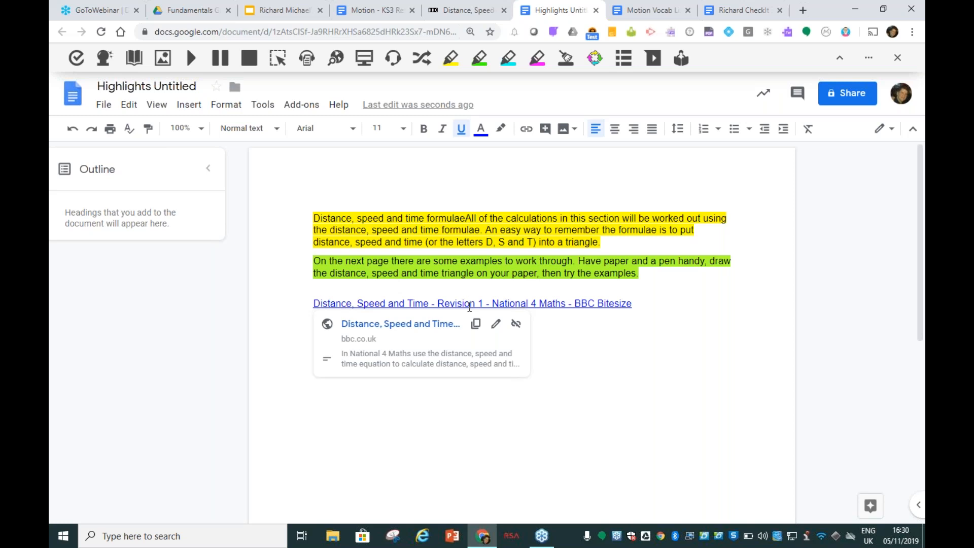
pyautogui.moveTo(642, 279); pyautogui.dragTo(278, 230)
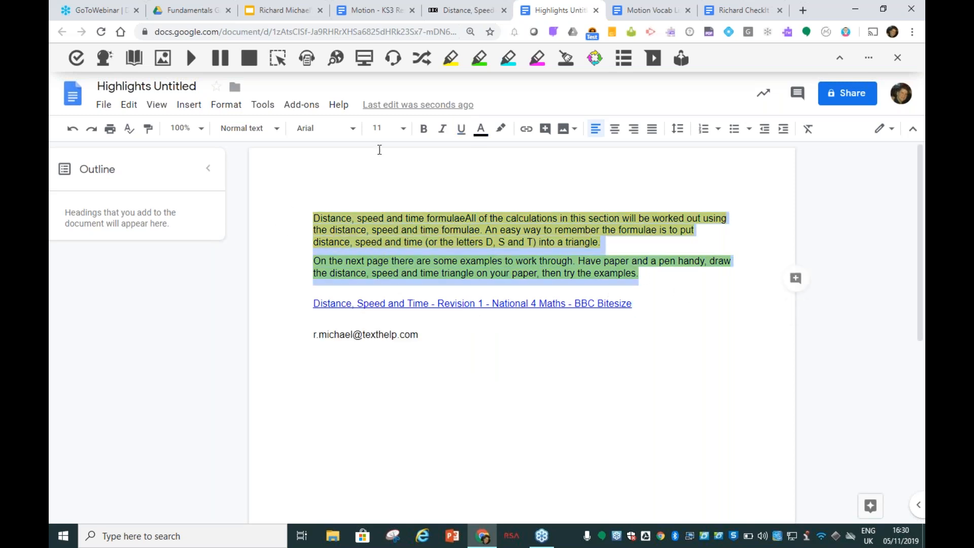
pyautogui.click(563, 65)
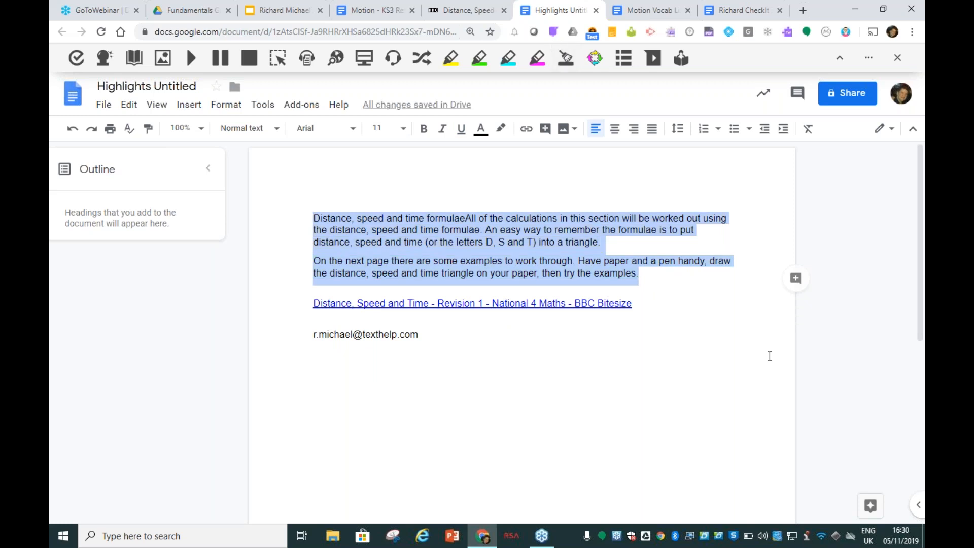
pyautogui.click(462, 10)
pyautogui.click(369, 32)
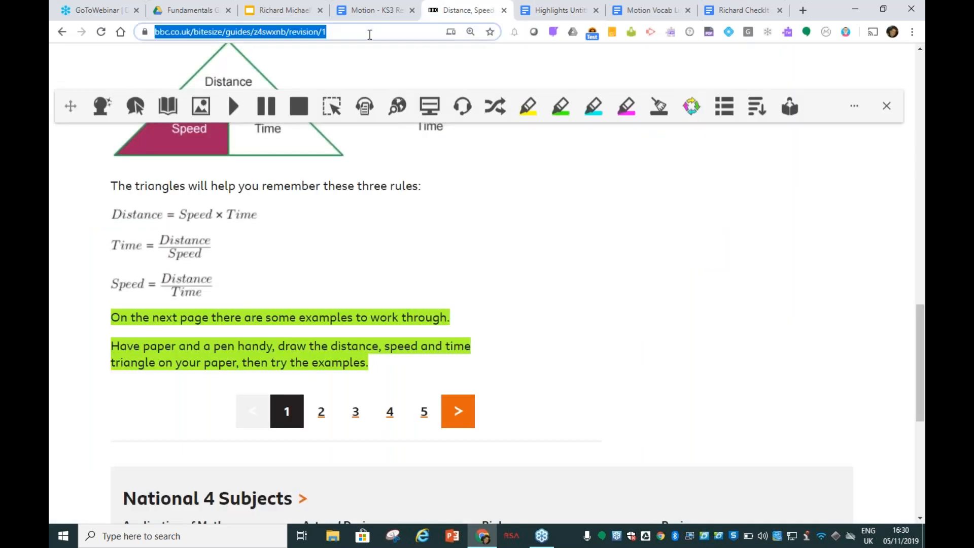
pyautogui.write('www.text')
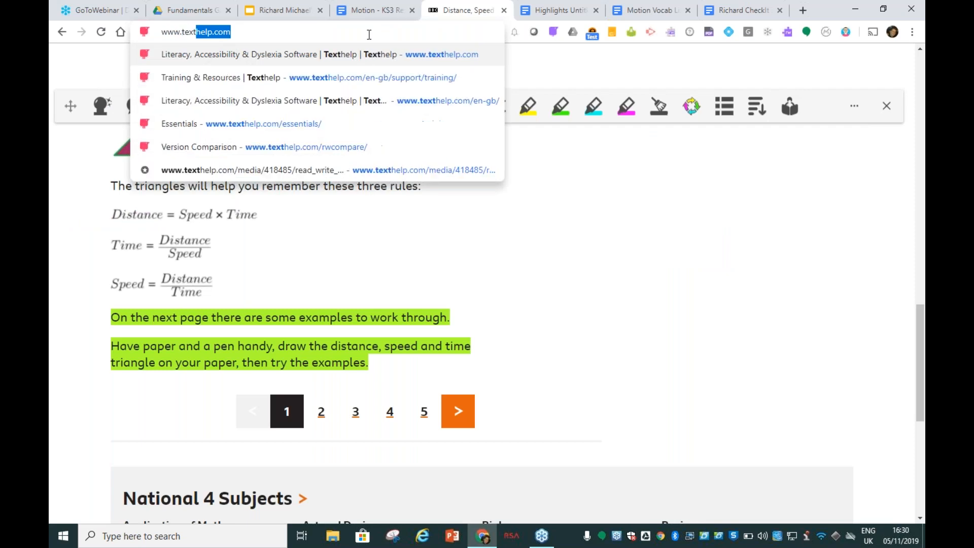
pyautogui.write('help.com')
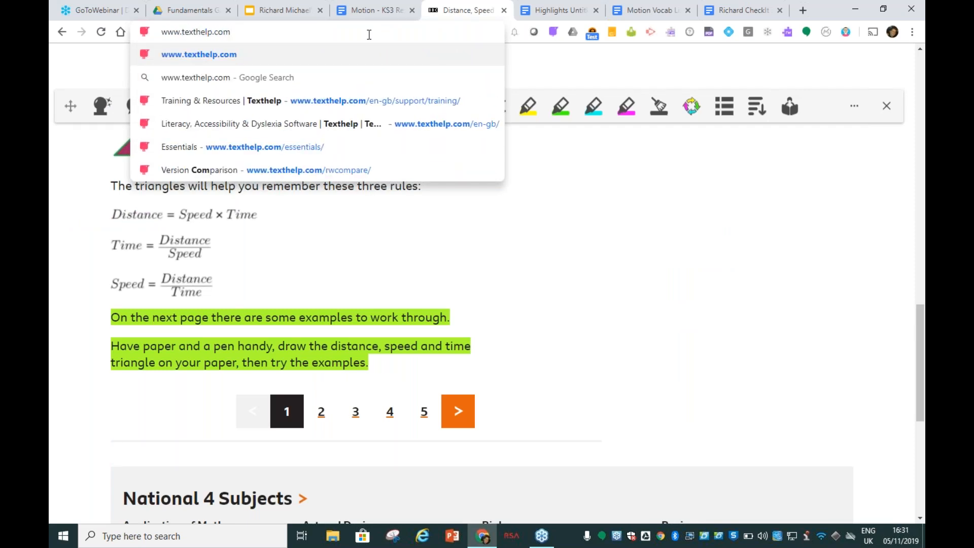
pyautogui.press('Return')
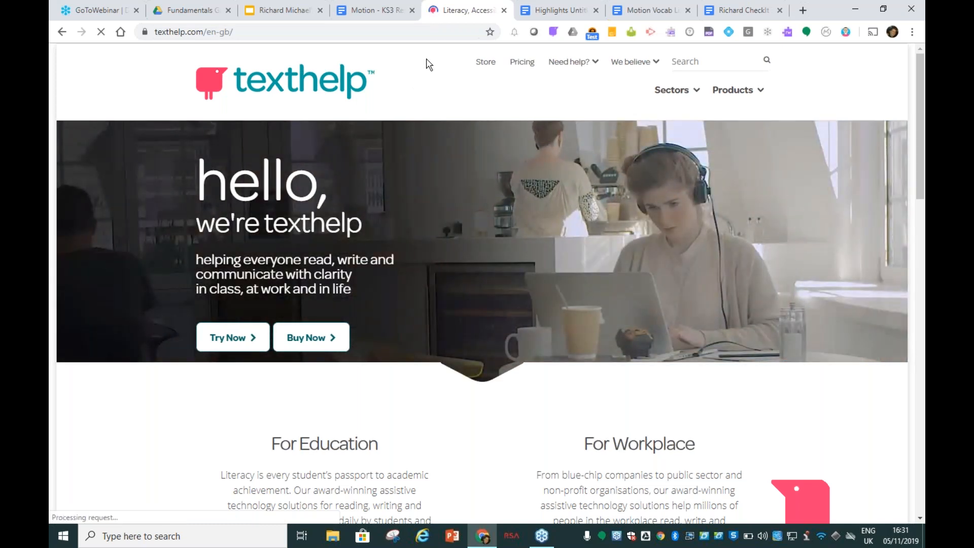
pyautogui.moveTo(573, 66)
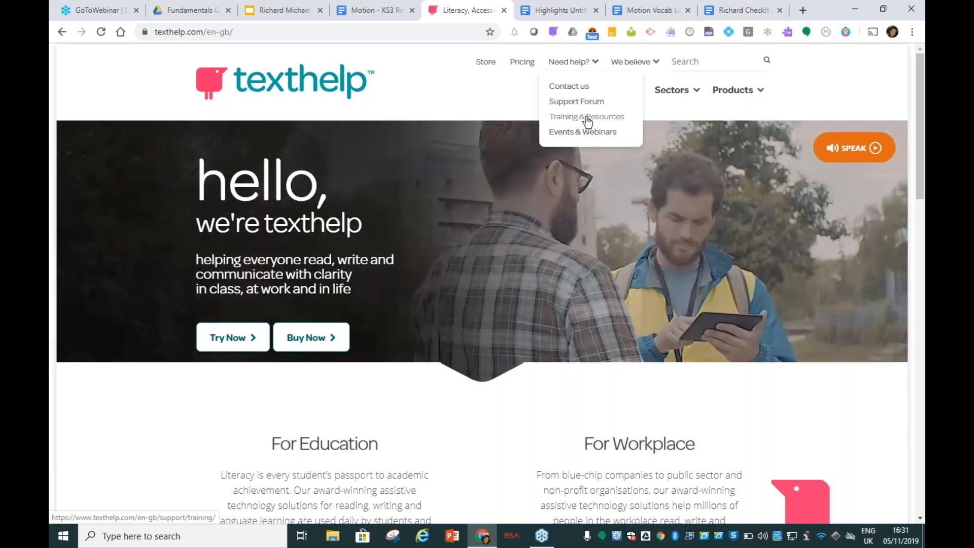
pyautogui.click(587, 120)
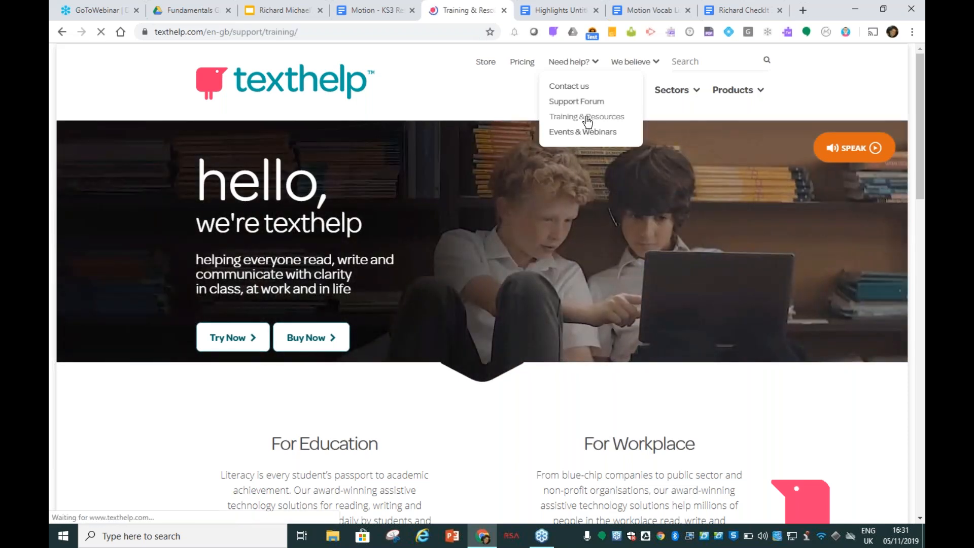
# Look through the Training Portal, Getting Started and Feature Videos sections of the training page
pyautogui.scroll(-2, 476, 121)
pyautogui.scroll(-5, 457, 119)
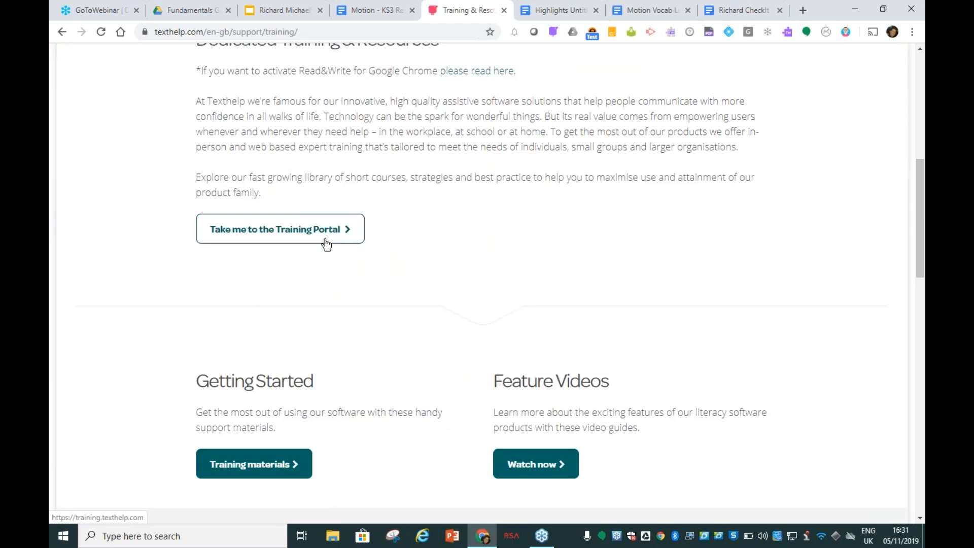
pyautogui.scroll(-1, 326, 243)
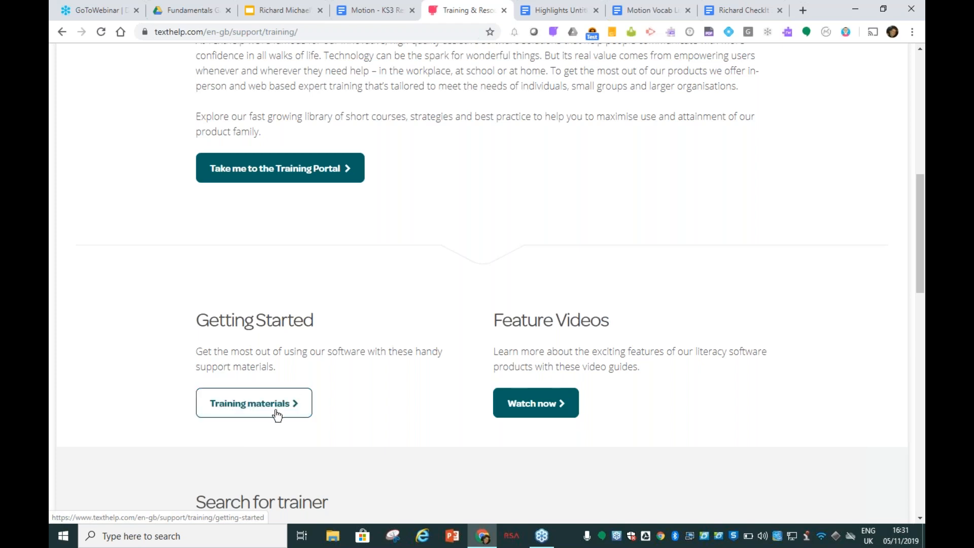
pyautogui.scroll(1, 345, 345)
pyautogui.scroll(2, 344, 345)
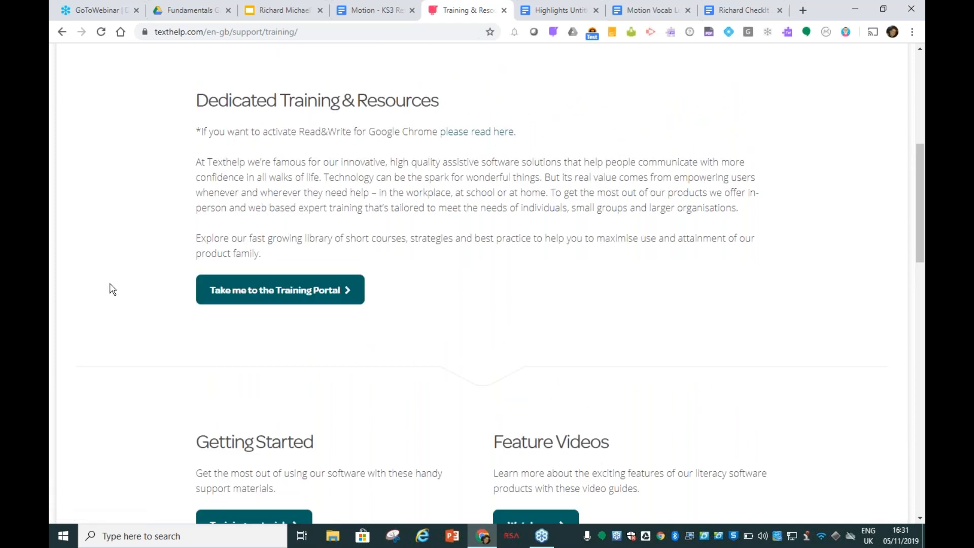
pyautogui.scroll(1, 113, 287)
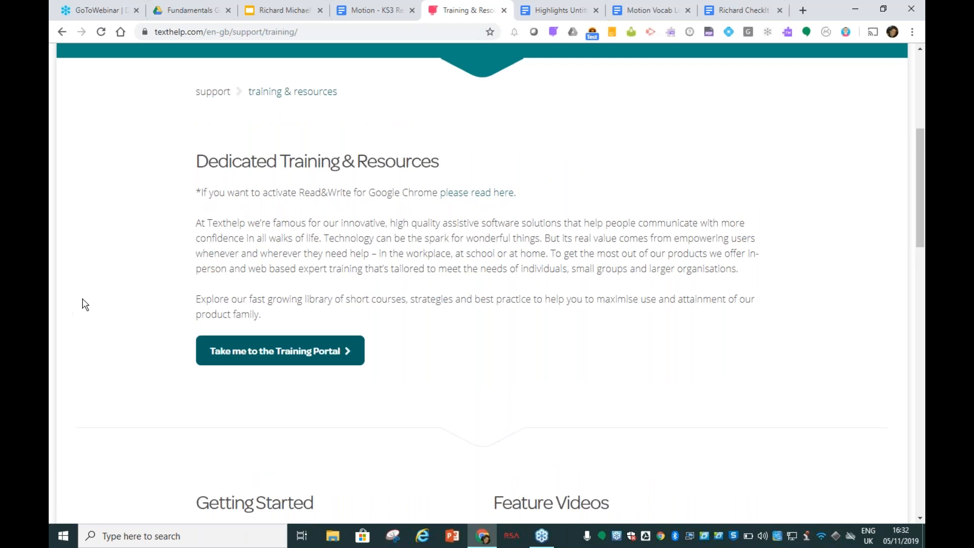
pyautogui.scroll(5, 85, 303)
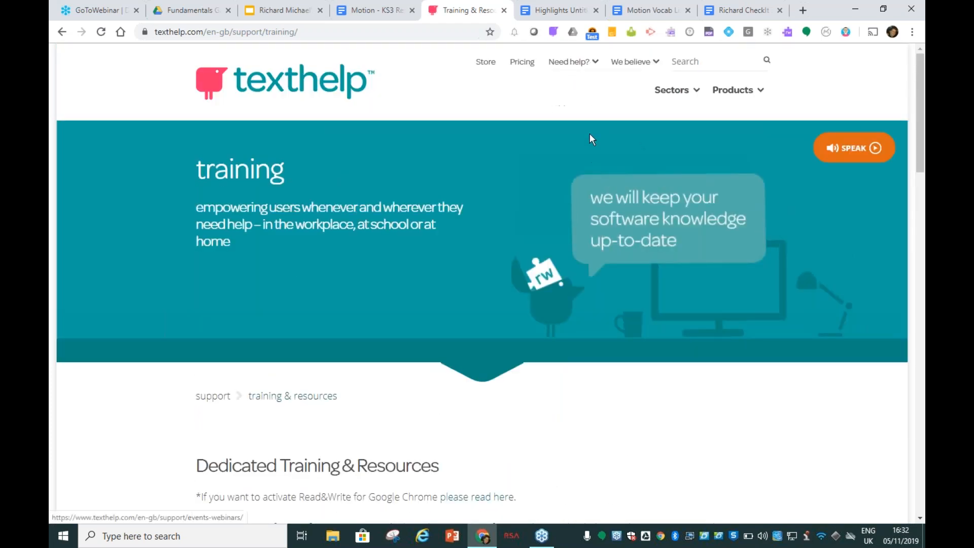
# From Events & Webinars, open the "Getting the most from your Read&Write" webinars page and look through its training and Coffee Cup sections
pyautogui.click(572, 133)
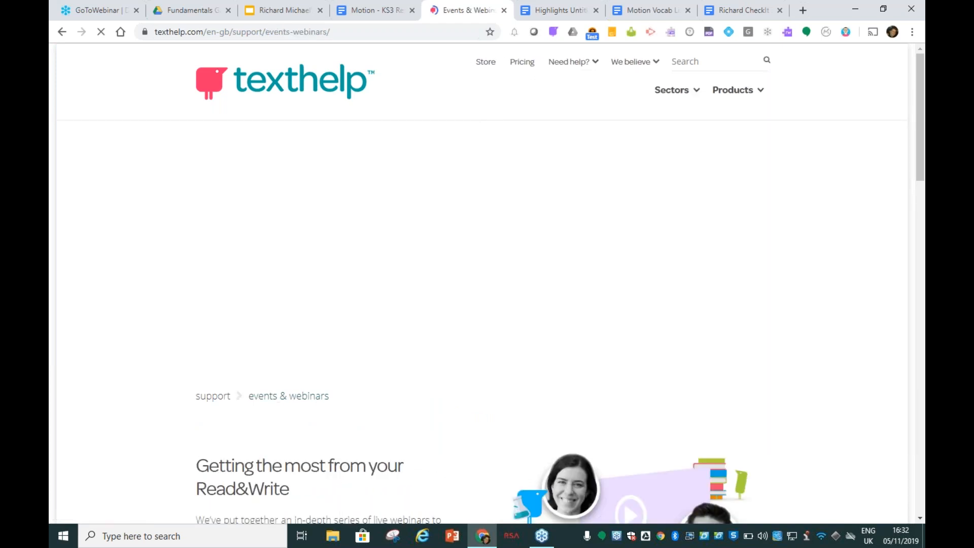
pyautogui.scroll(-5, 452, 326)
pyautogui.scroll(-2, 414, 266)
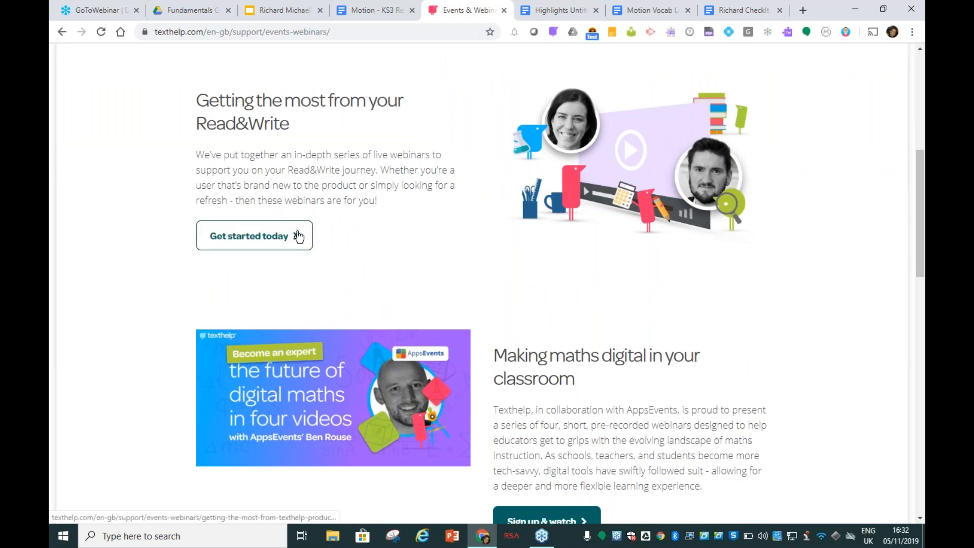
pyautogui.click(271, 236)
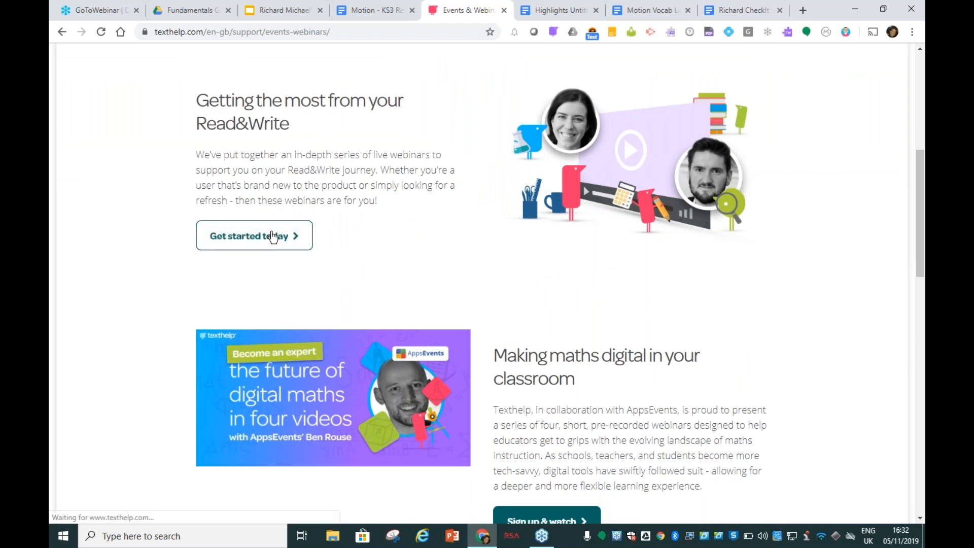
pyautogui.scroll(-15, 192, 236)
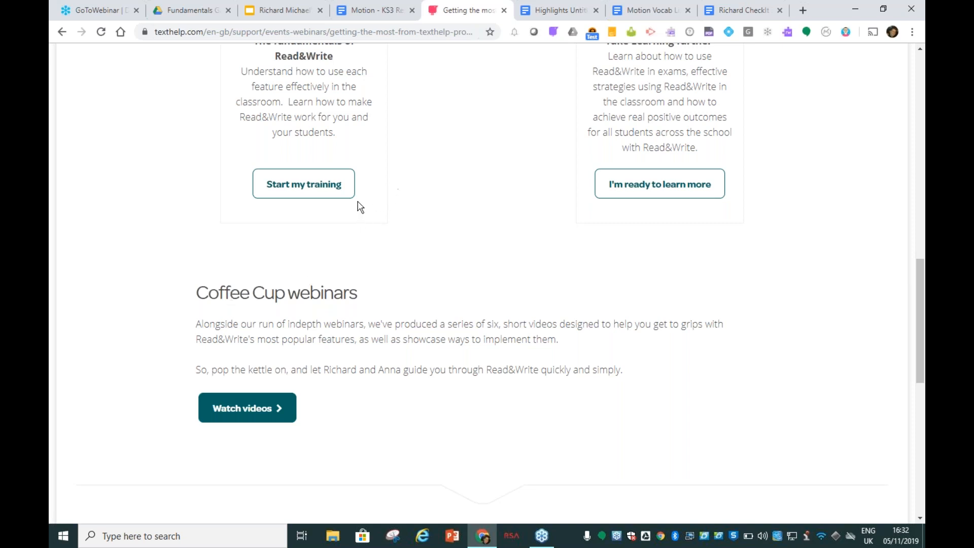
pyautogui.scroll(15, 388, 175)
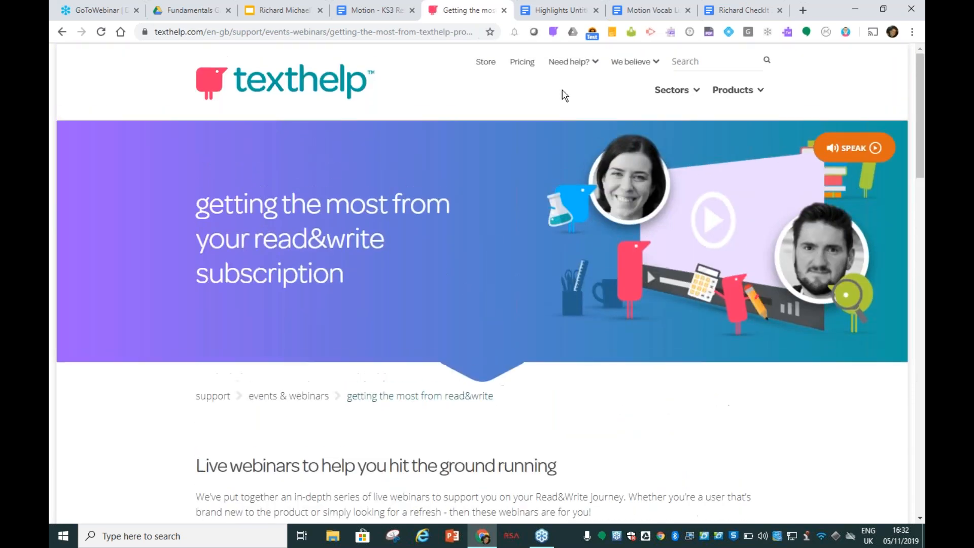
# Return to the Training & Resources page and bring the Dedicated Training & Resources text into view
pyautogui.moveTo(568, 62)
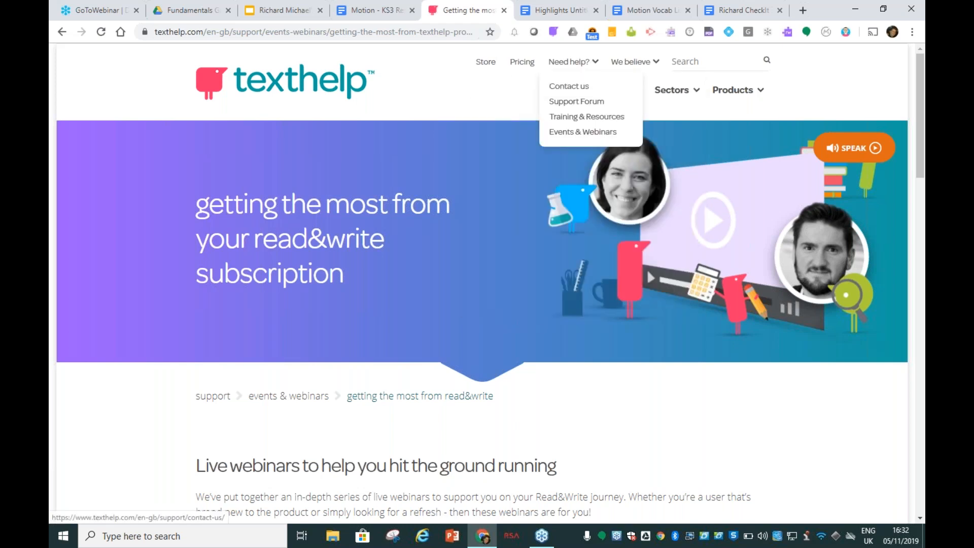
pyautogui.click(578, 116)
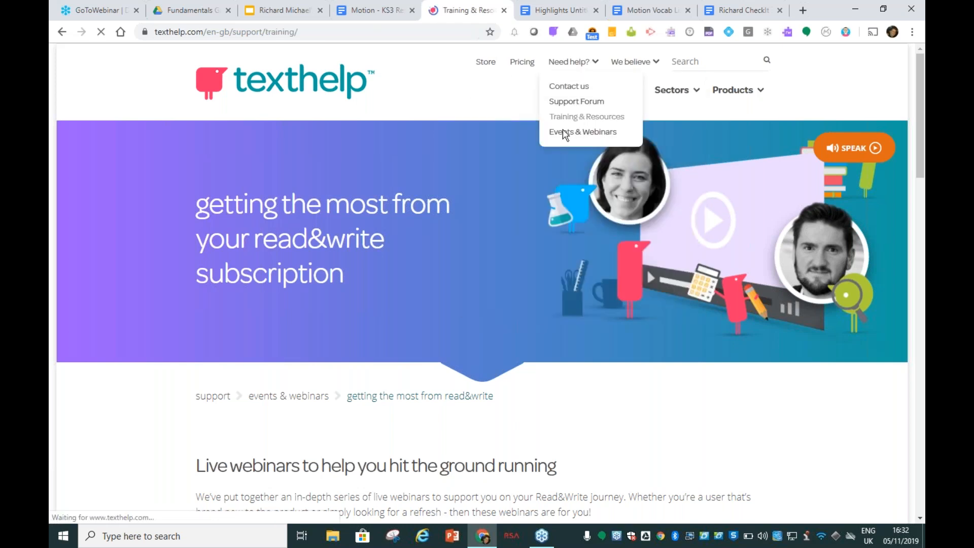
pyautogui.scroll(-6, 526, 157)
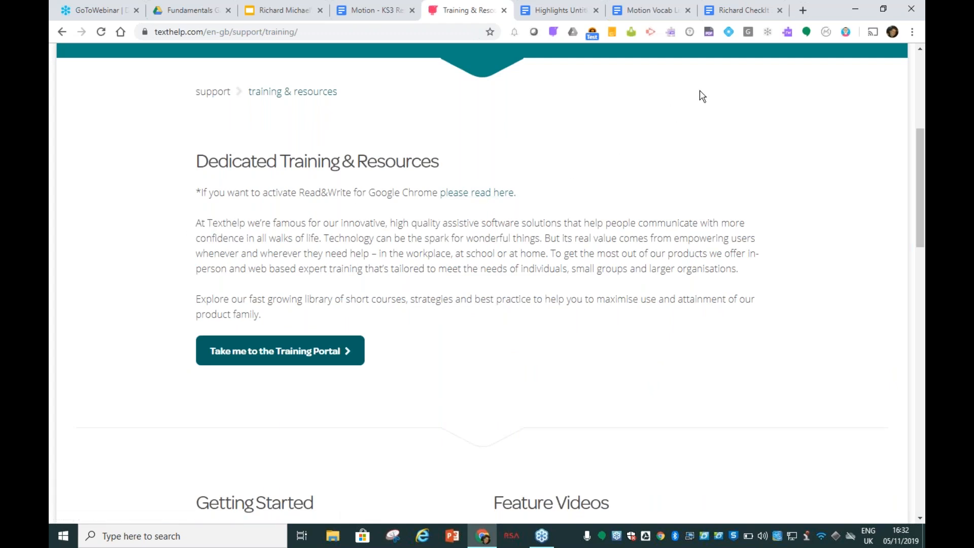
# Show the Read&Write toolbar and convert the two paragraphs from "At Texthelp" to "product family." into an audio file with Audio Maker
pyautogui.click(787, 34)
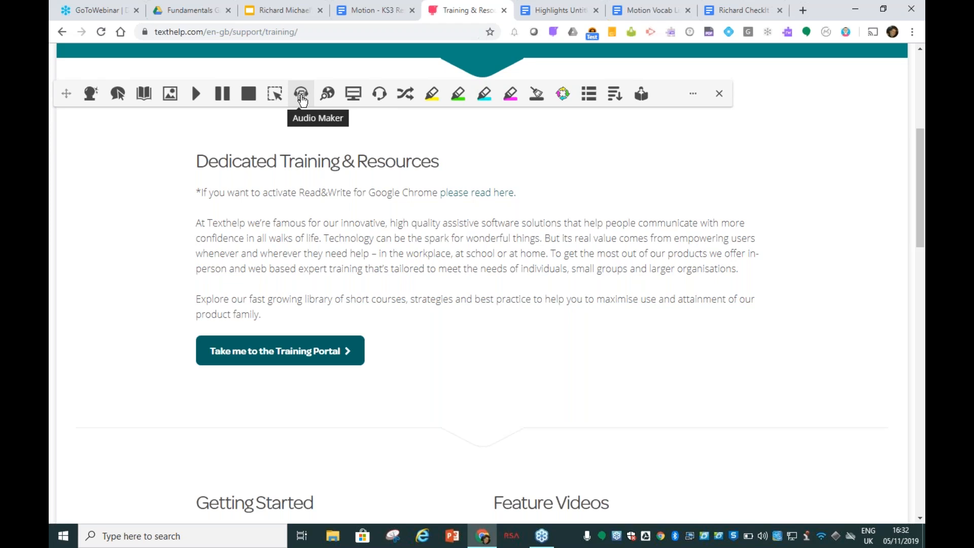
pyautogui.moveTo(197, 223); pyautogui.dragTo(354, 314)
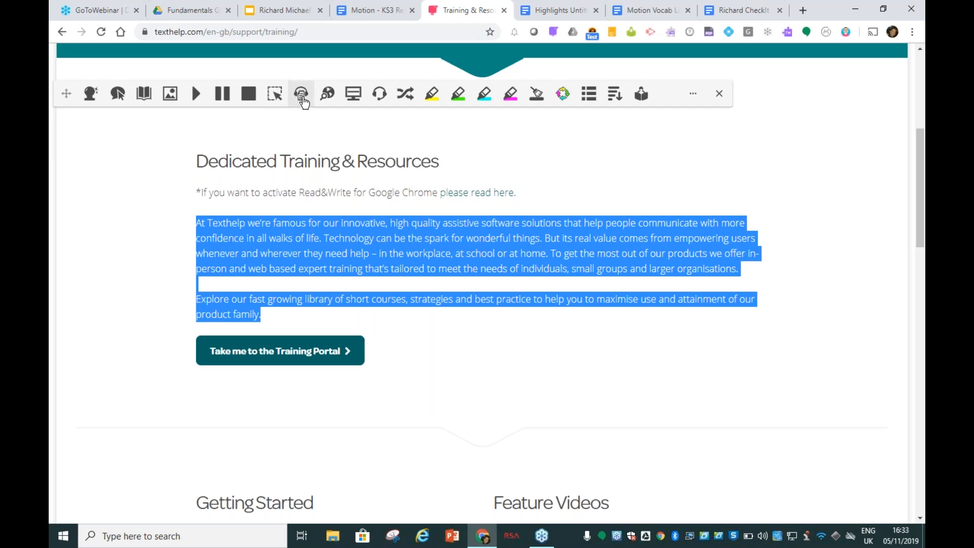
pyautogui.click(302, 96)
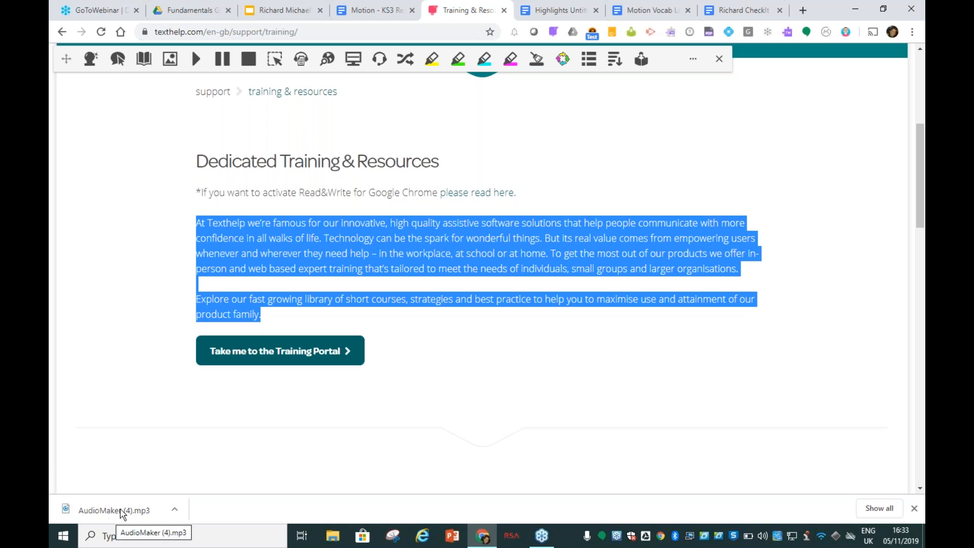
# Play the downloaded Audio Maker MP3 in Groove Music while viewing the source text, then pause it and close the player
pyautogui.click(116, 512)
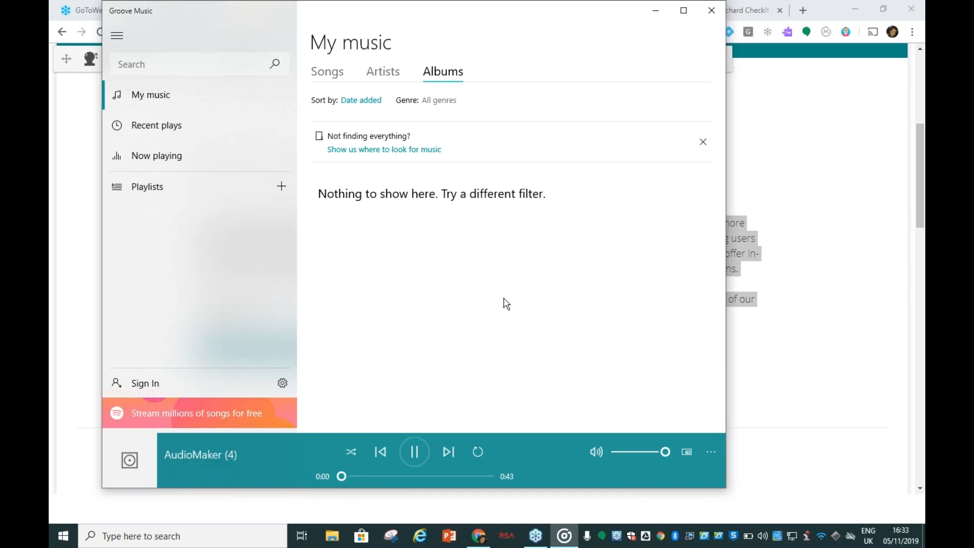
pyautogui.moveTo(481, 17); pyautogui.dragTo(775, 387)
pyautogui.click(431, 231)
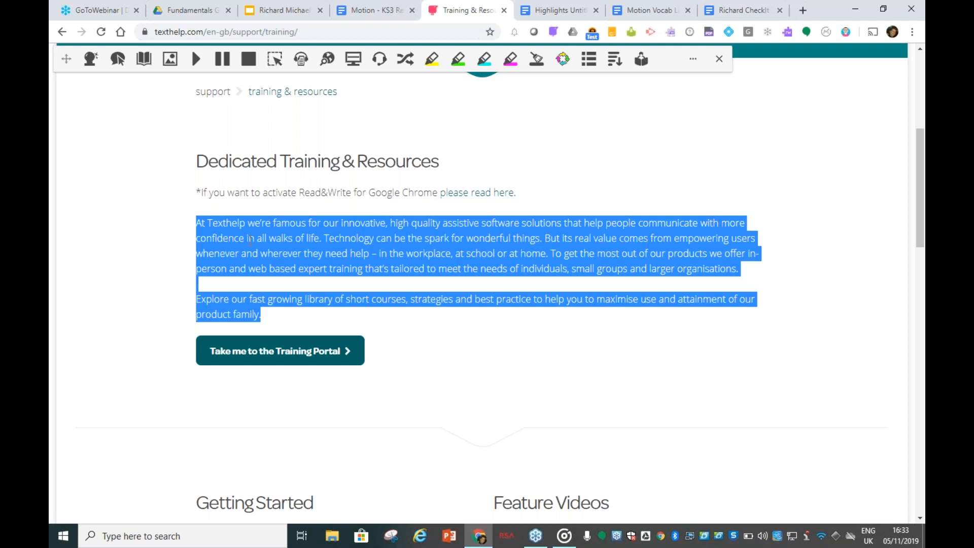
pyautogui.click(564, 536)
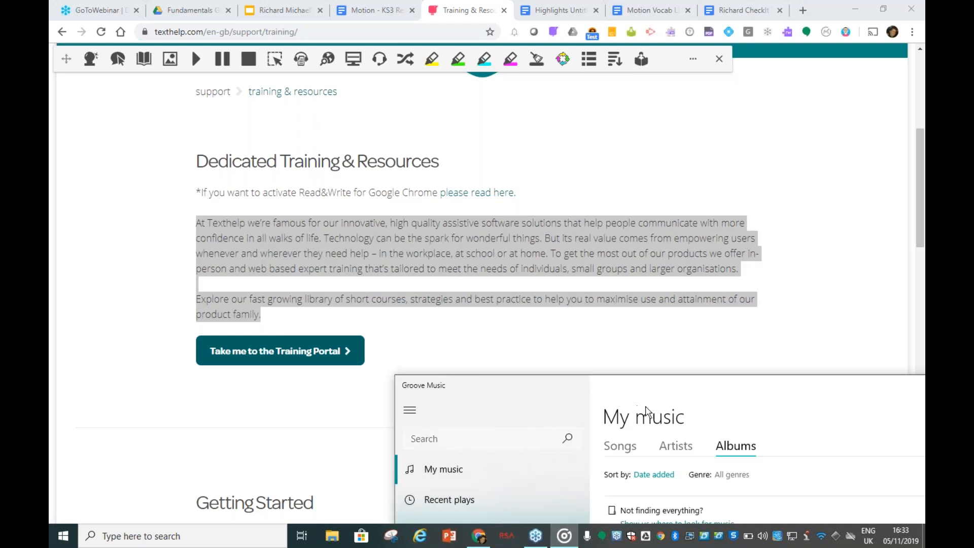
pyautogui.moveTo(638, 388); pyautogui.dragTo(477, 1)
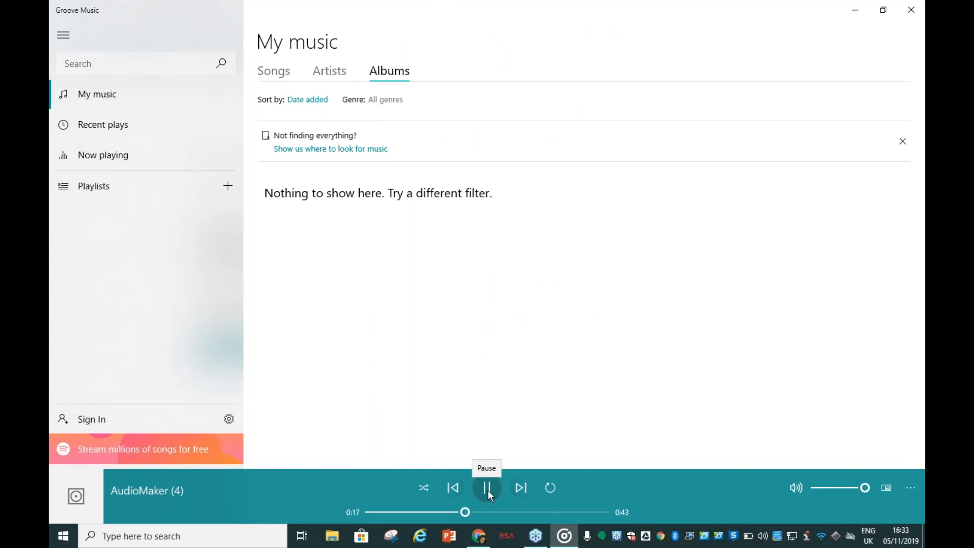
pyautogui.click(488, 490)
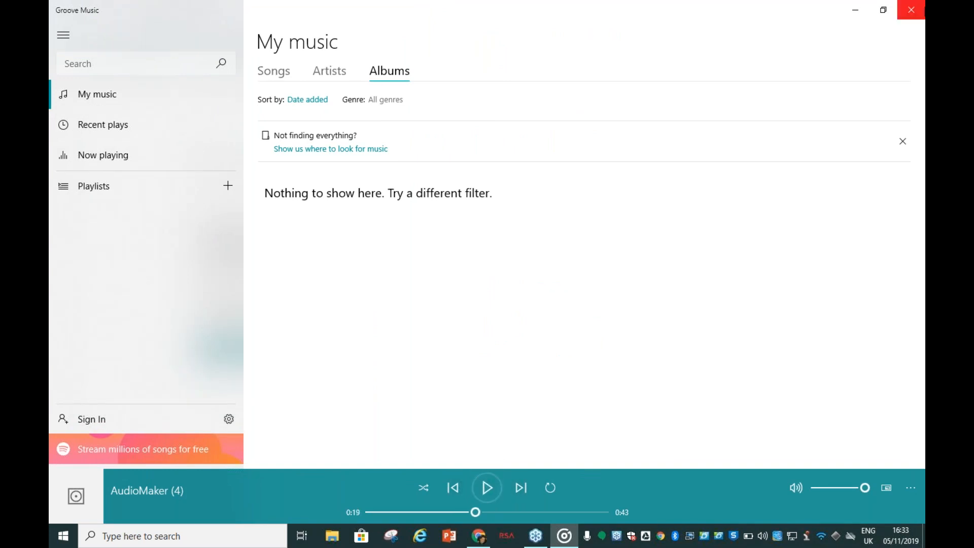
pyautogui.click(921, 11)
pyautogui.click(561, 356)
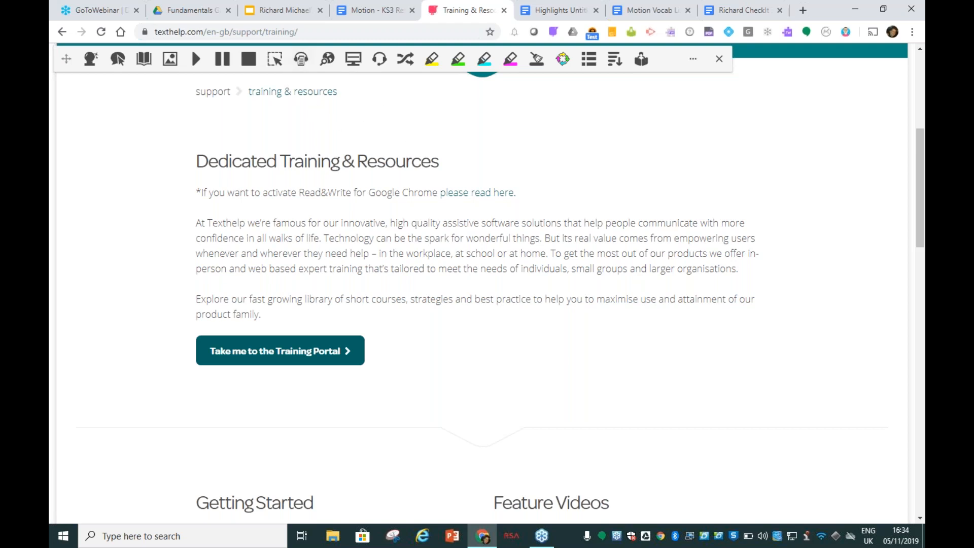
# Switch to the Fundamentals of Read&Write presentation and present it from the "Reach out. We'll help." slide
pyautogui.click(281, 6)
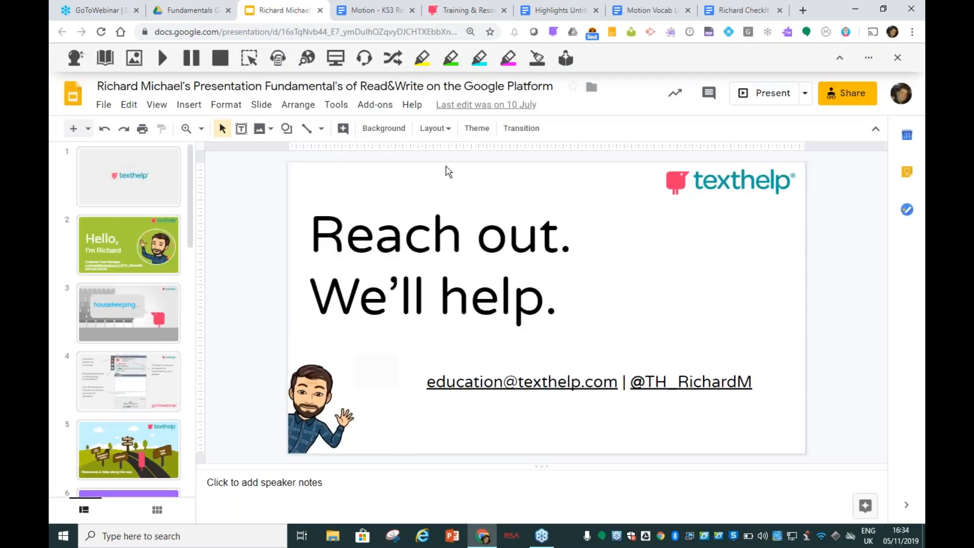
pyautogui.click(751, 99)
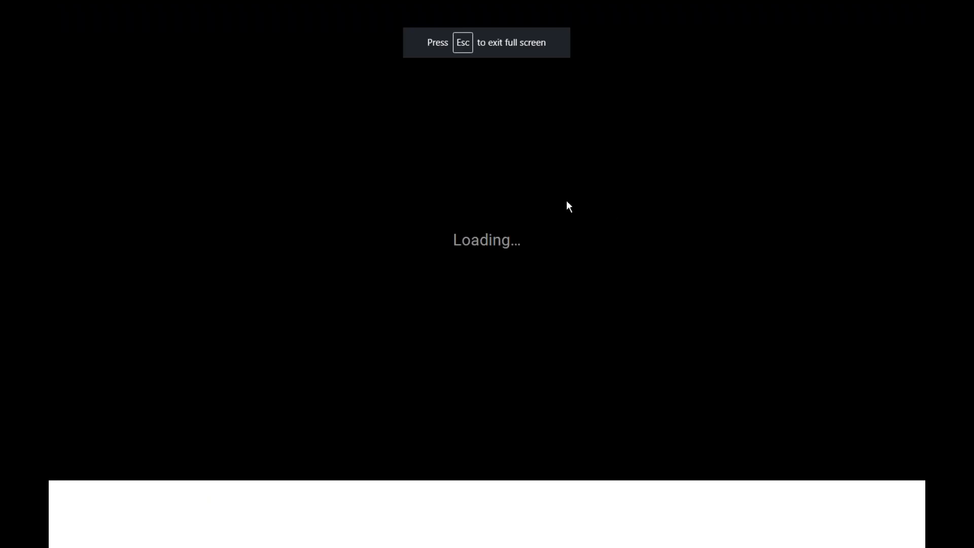